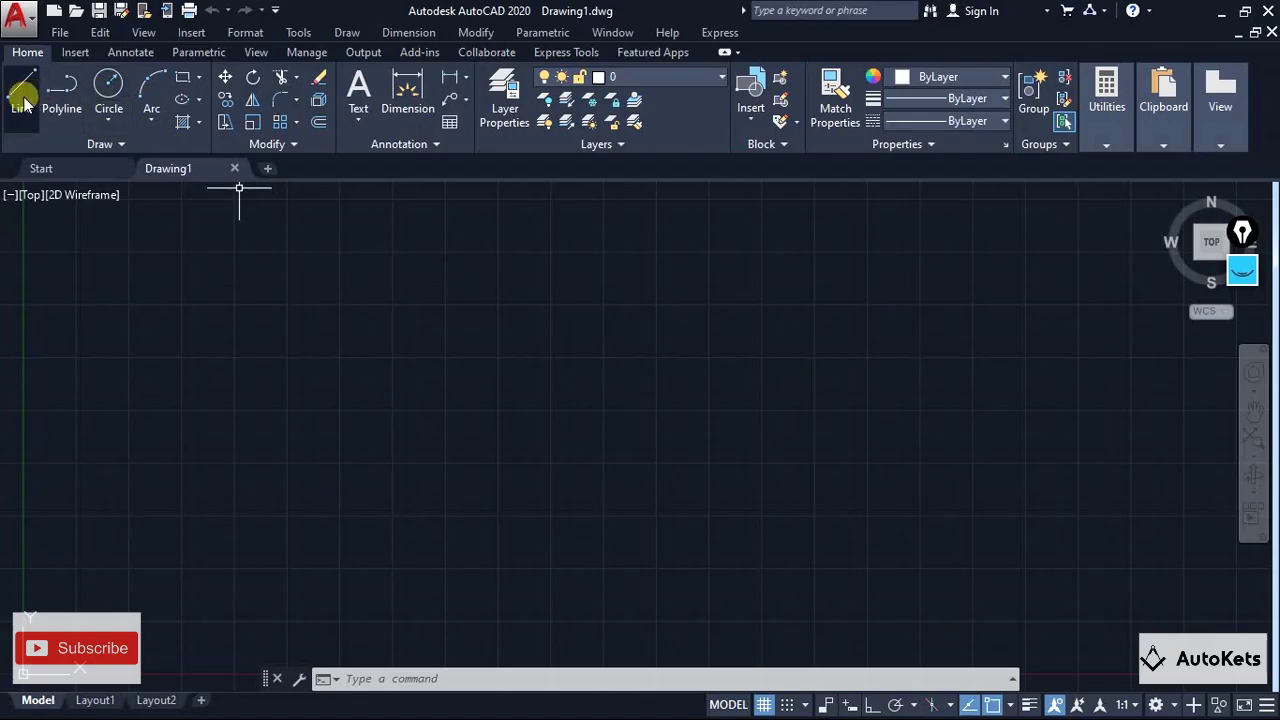
Draw one long, nearly horizontal line across the middle of the drawing area
click(21, 90)
click(338, 466)
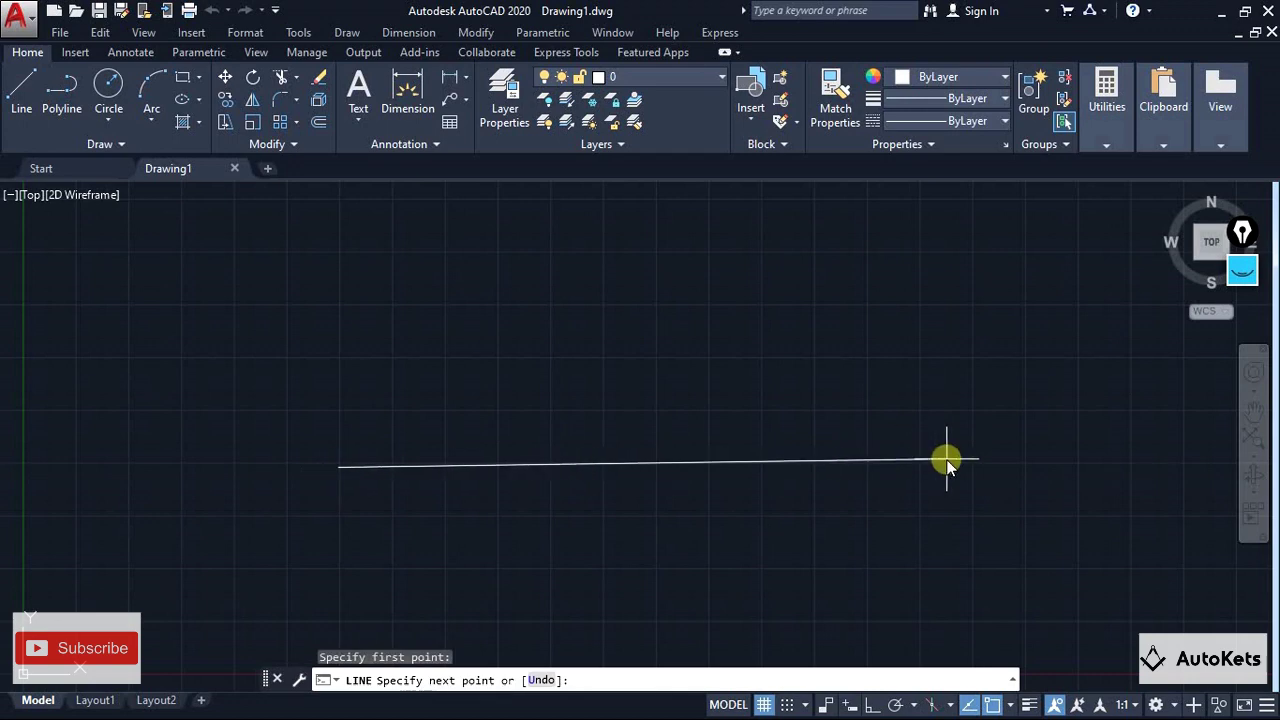
click(946, 460)
key(Escape)
Draw a connected zigzag of eight line segments that crosses the long horizontal line four times
click(21, 85)
click(408, 545)
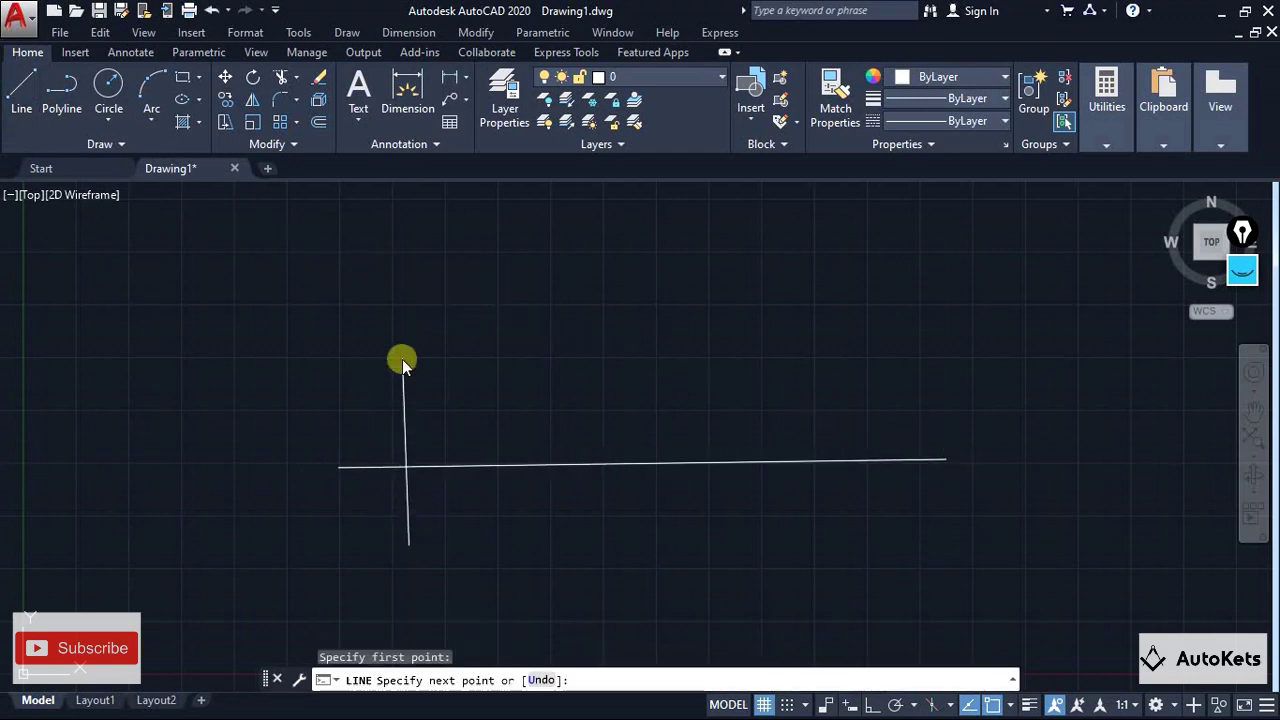
click(402, 360)
click(584, 374)
click(562, 553)
click(825, 553)
click(707, 425)
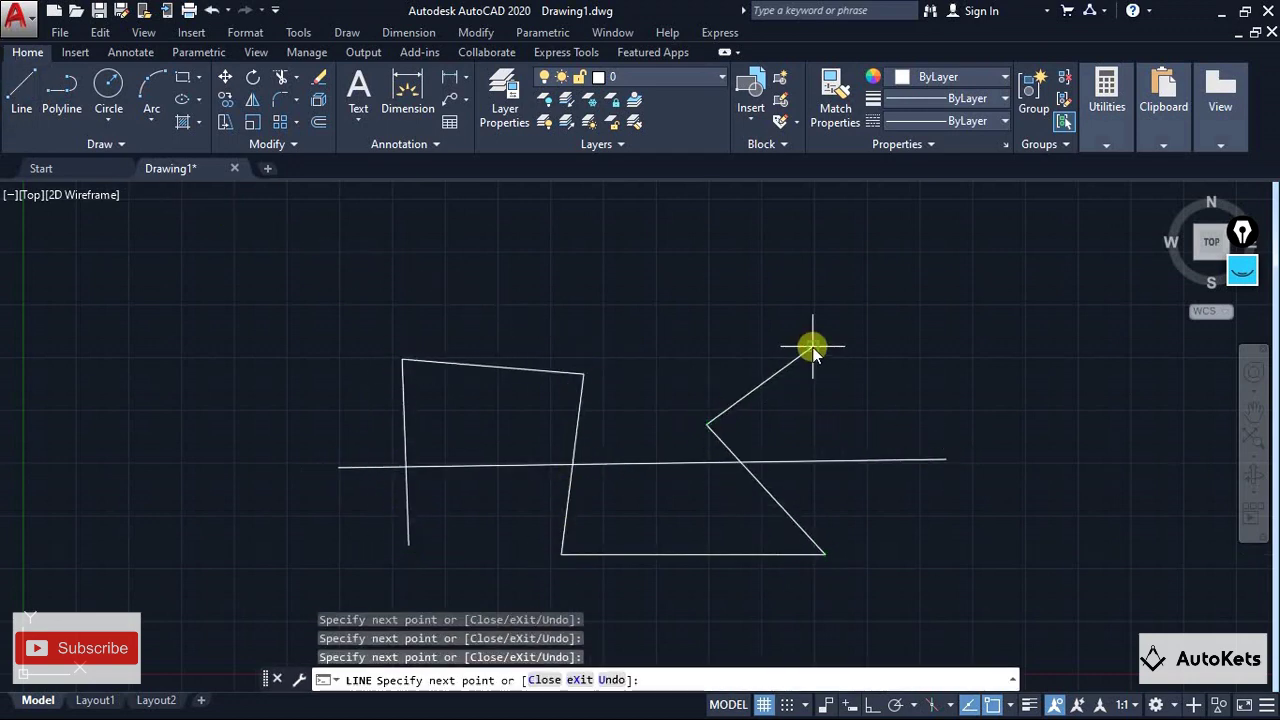
click(812, 348)
click(950, 518)
click(910, 601)
key(Escape)
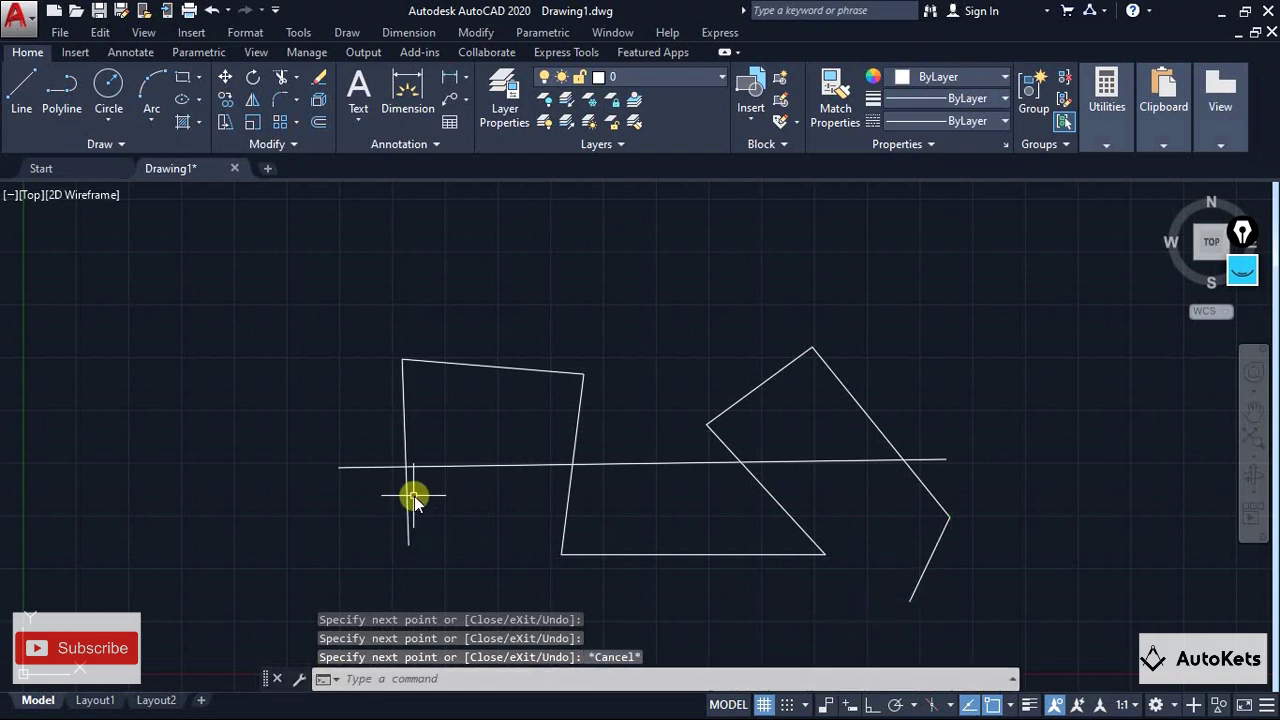
Trim the long line's left overhang and its stretch between the two leftmost crossing lines, using all objects as cutting edges
click(280, 80)
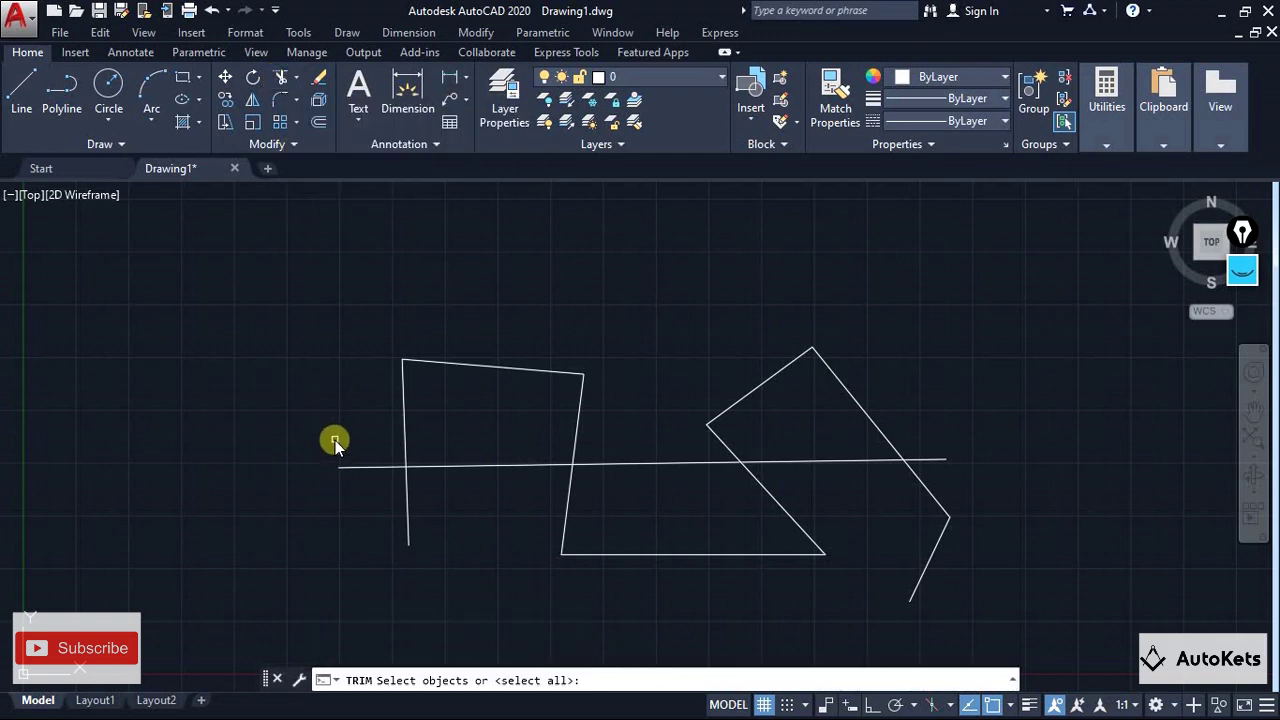
key(Return)
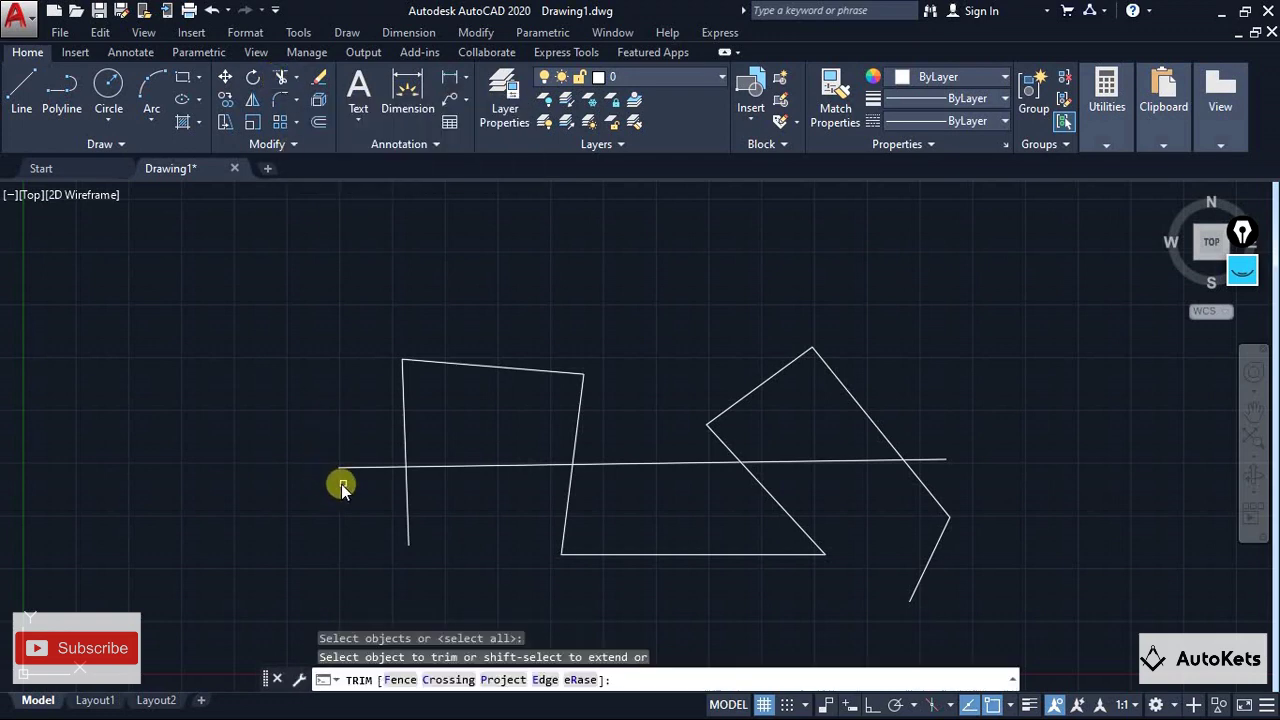
click(353, 467)
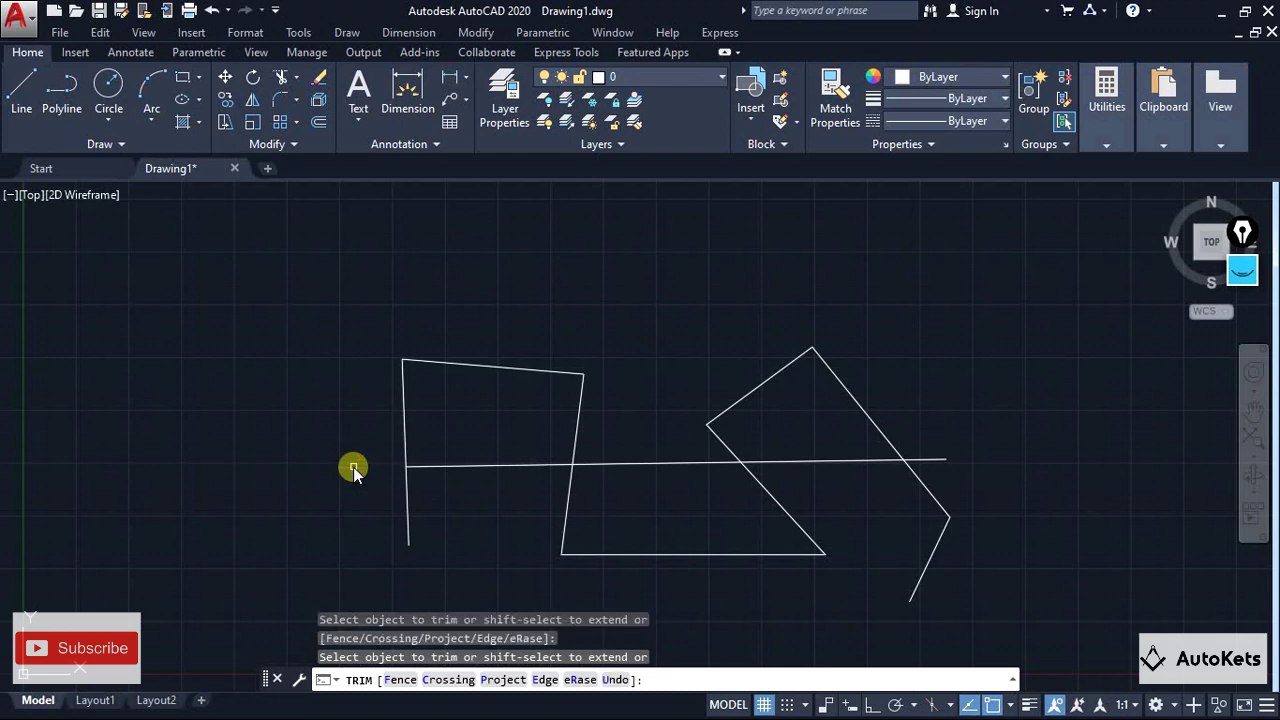
click(443, 466)
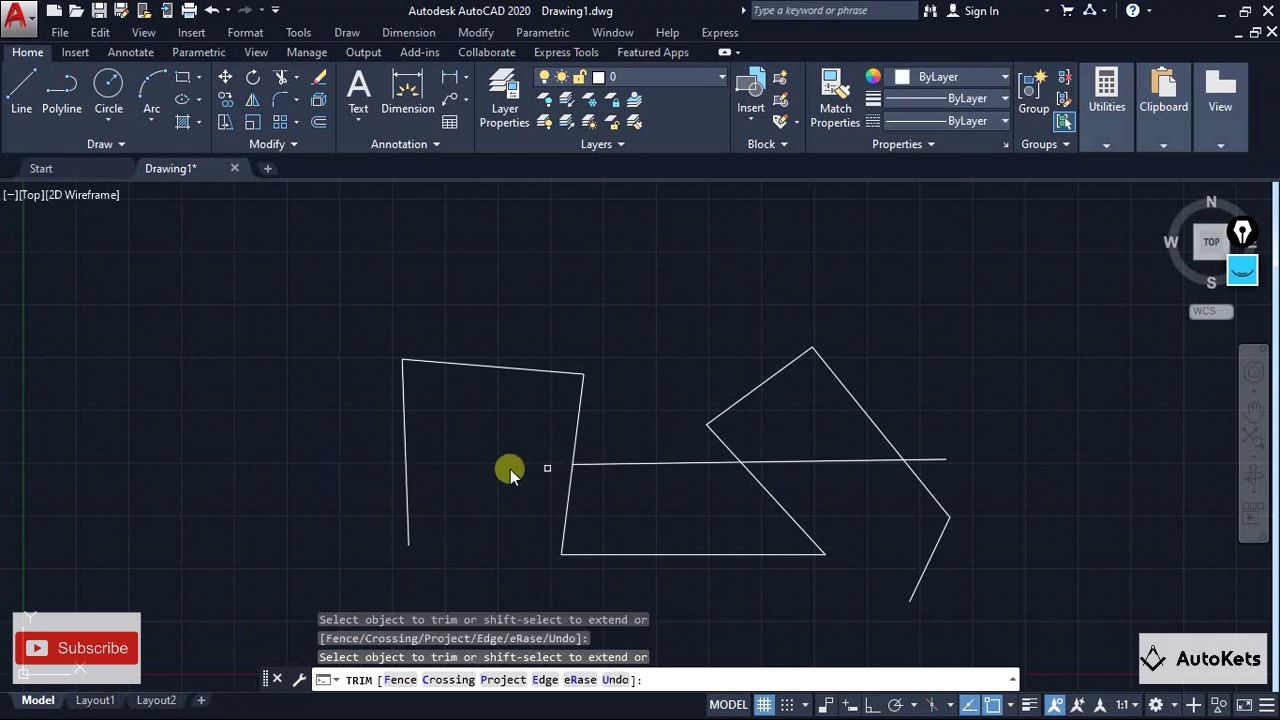
key(Escape)
Mark the trimmed gap with a pink freehand annotation stroke and clear the annotation
click(1240, 272)
click(1242, 327)
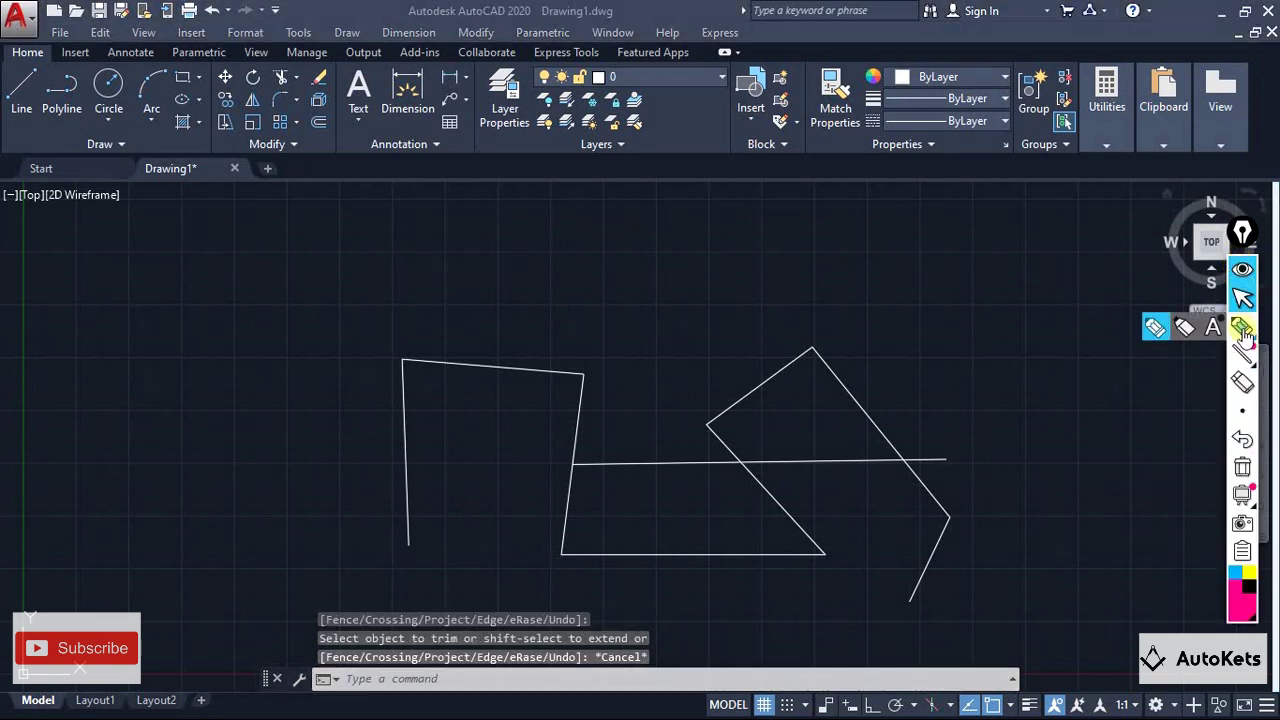
drag(578, 466, 408, 469)
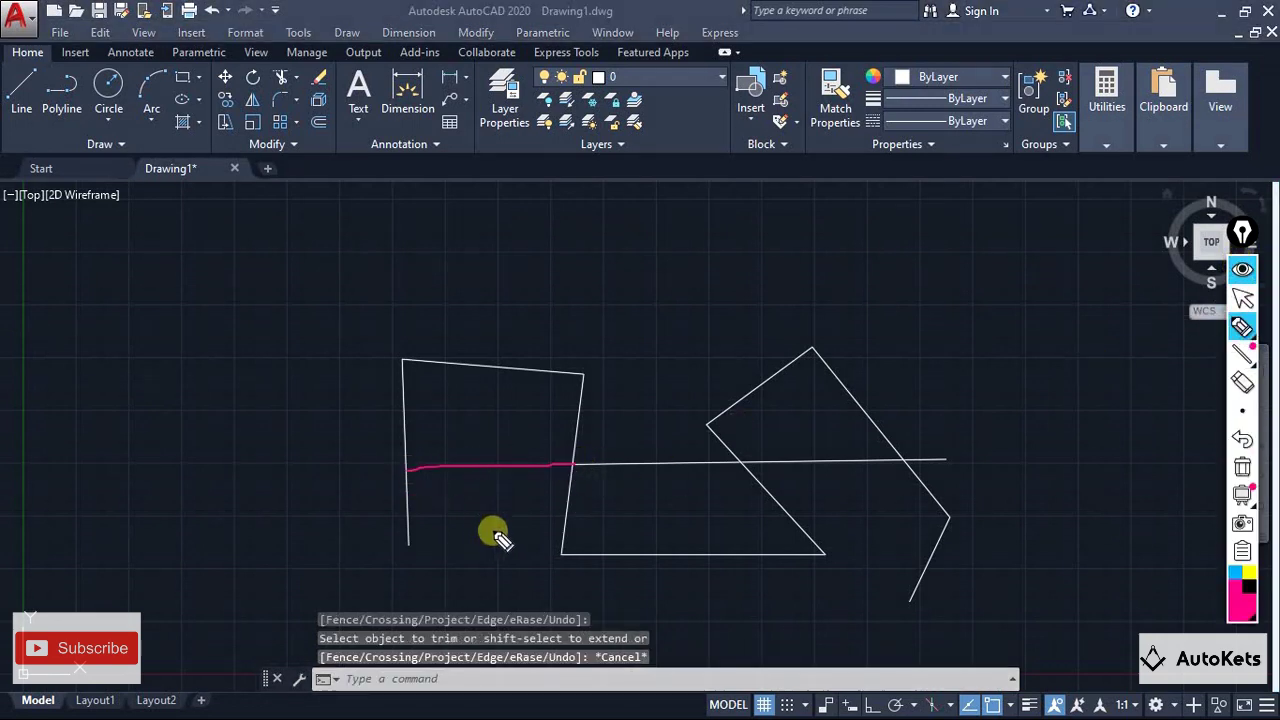
click(1243, 467)
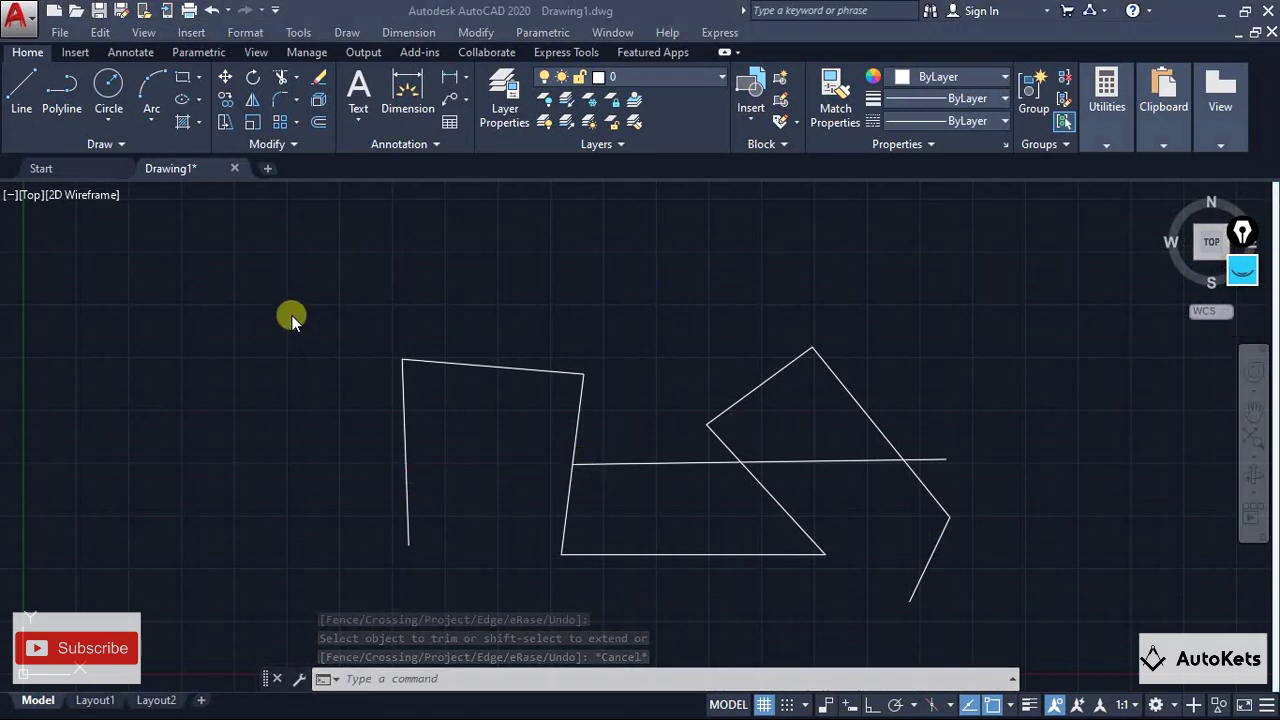
Extend the left end of the long horizontal line to the leftmost zigzag line
click(297, 78)
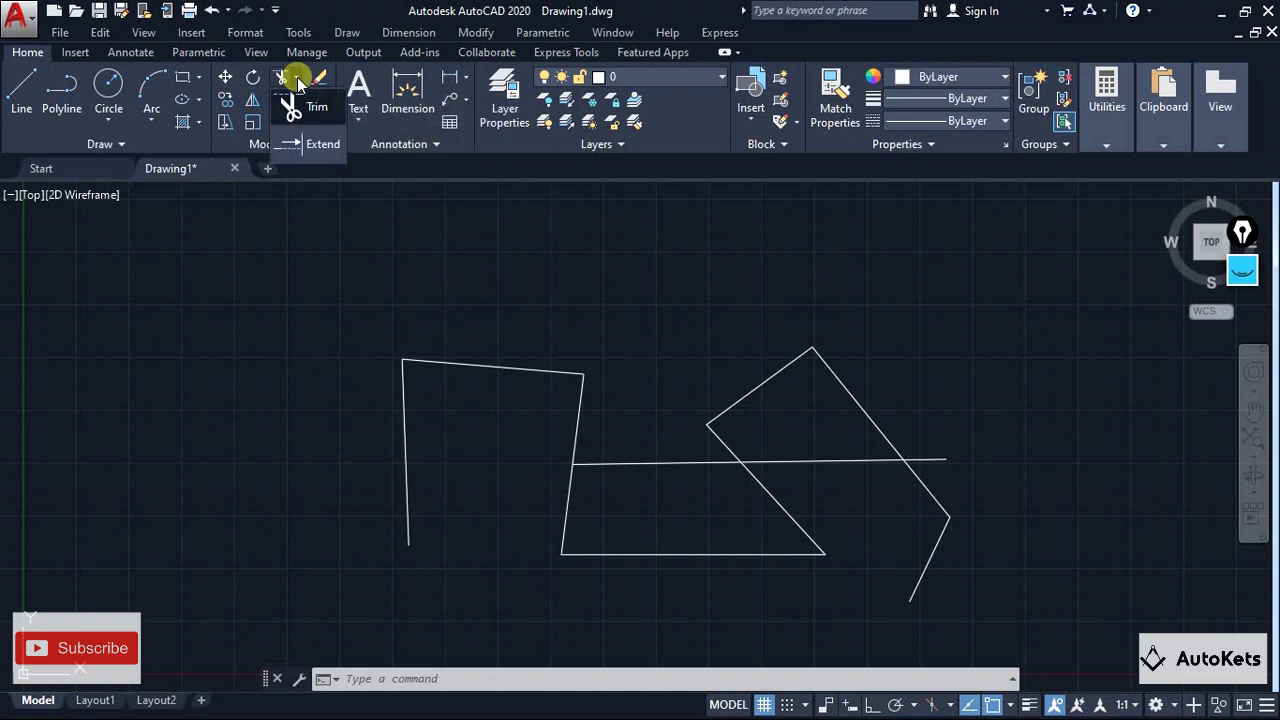
click(305, 147)
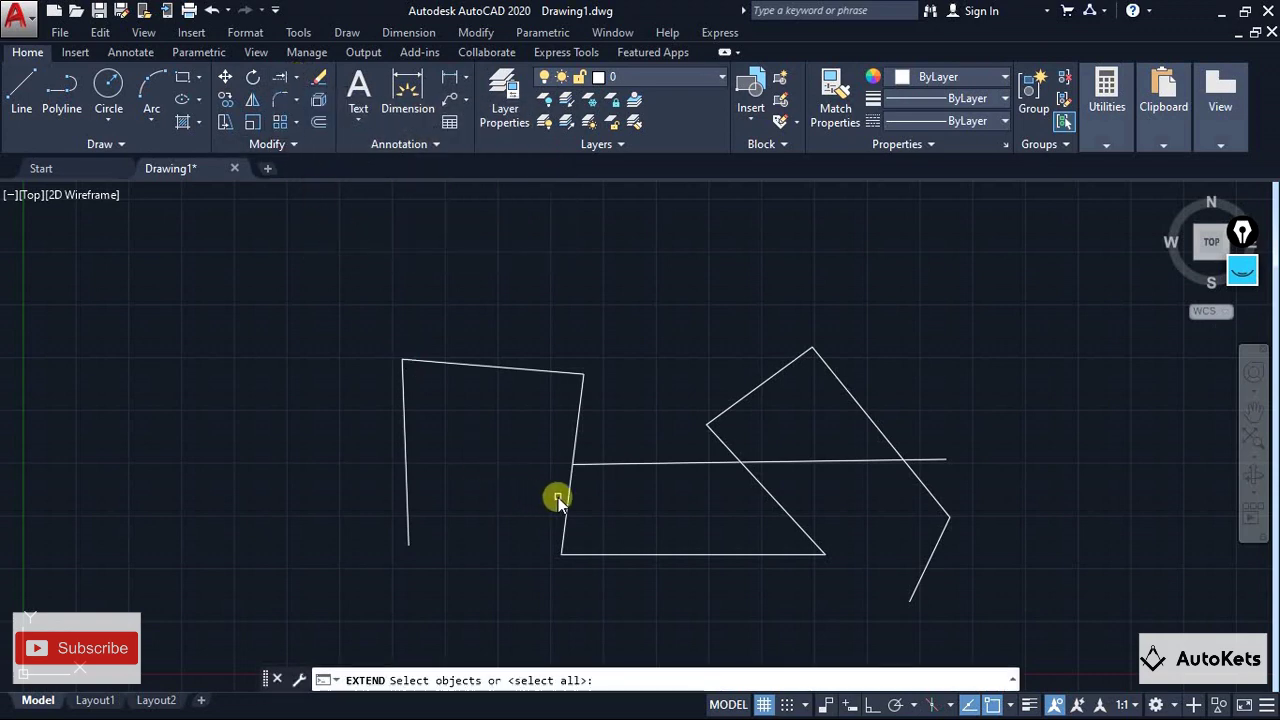
key(Return)
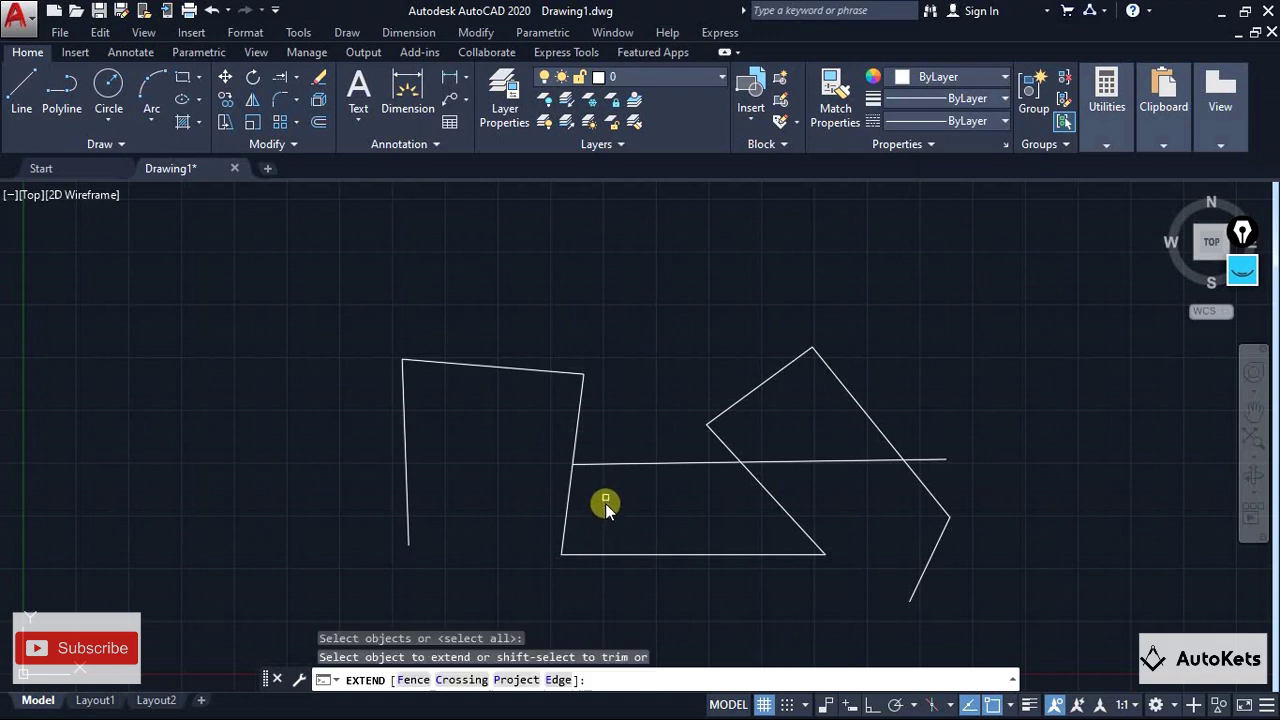
click(600, 465)
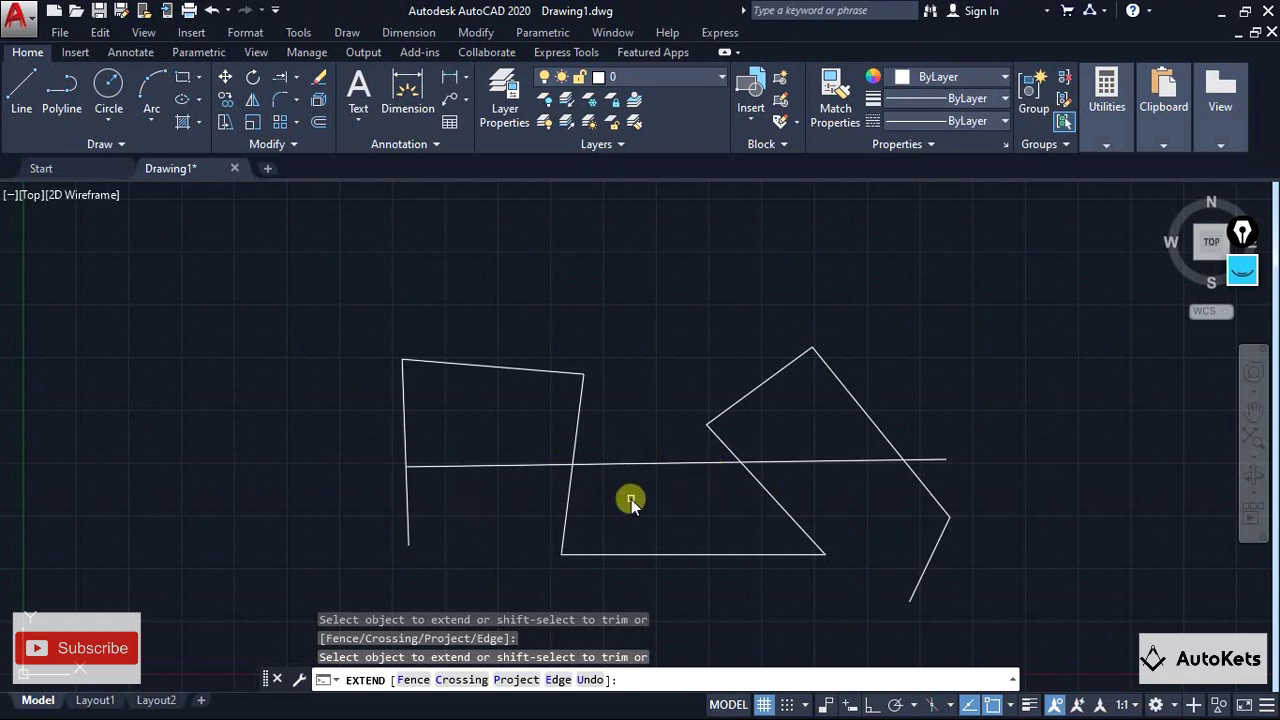
key(Escape)
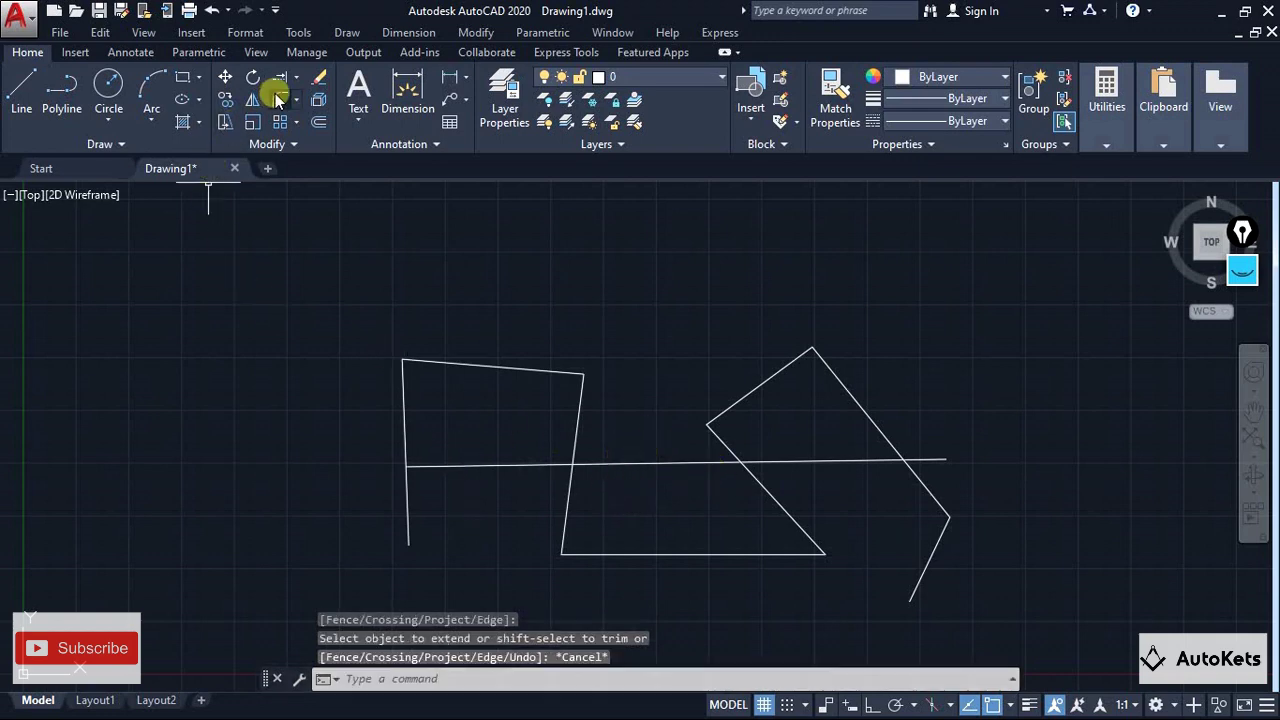
Within Trim, cut the long line between the two leftmost crossing lines and extend it back to the leftmost line
click(297, 80)
click(300, 105)
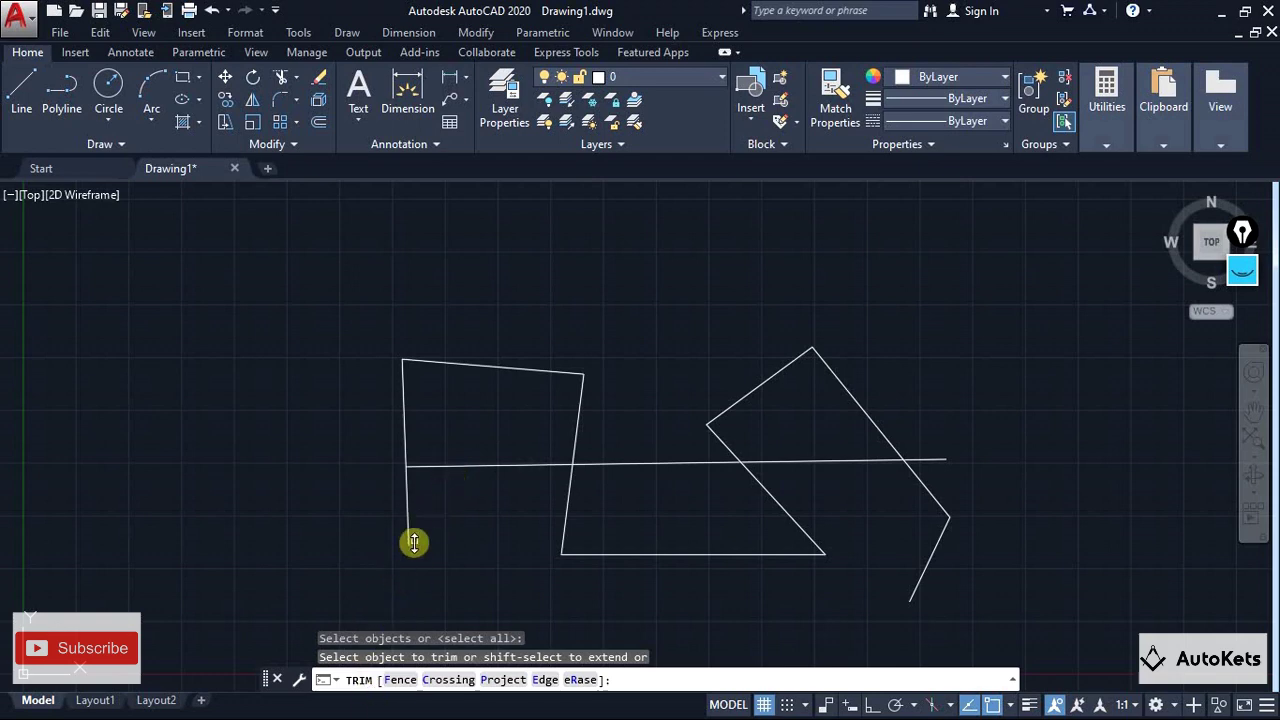
click(451, 465)
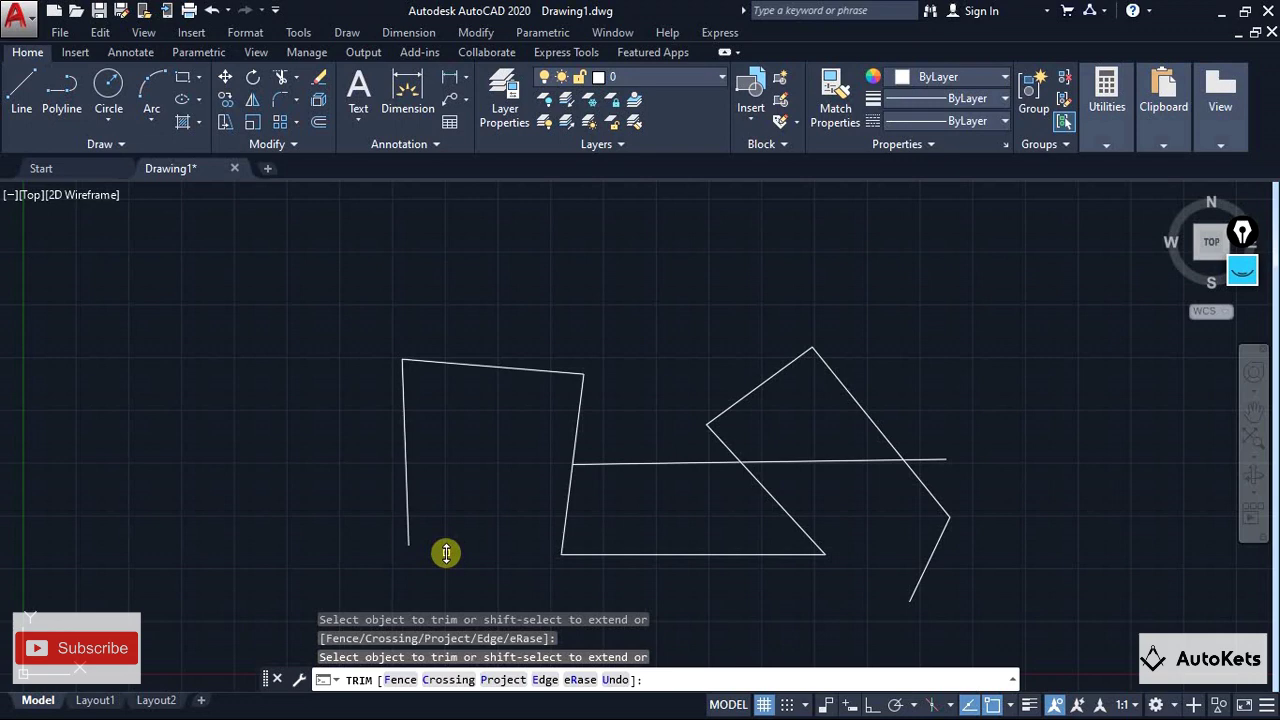
click(405, 470)
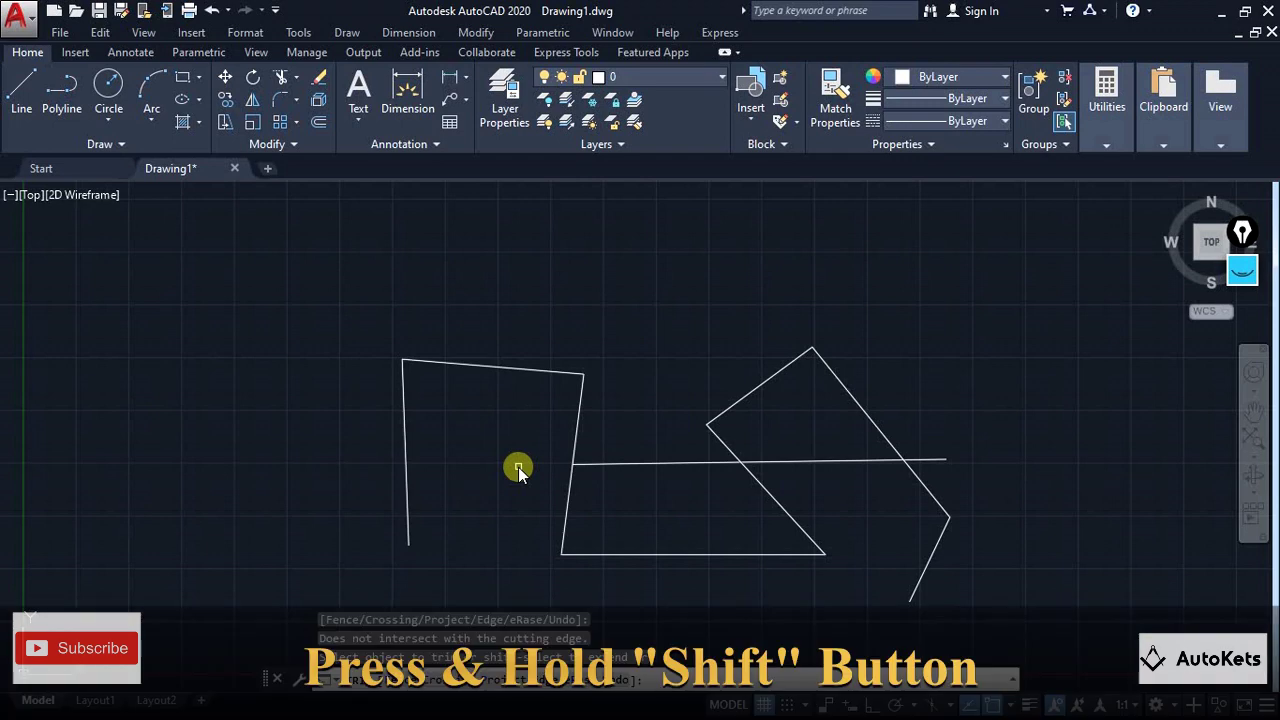
shift+click(587, 472)
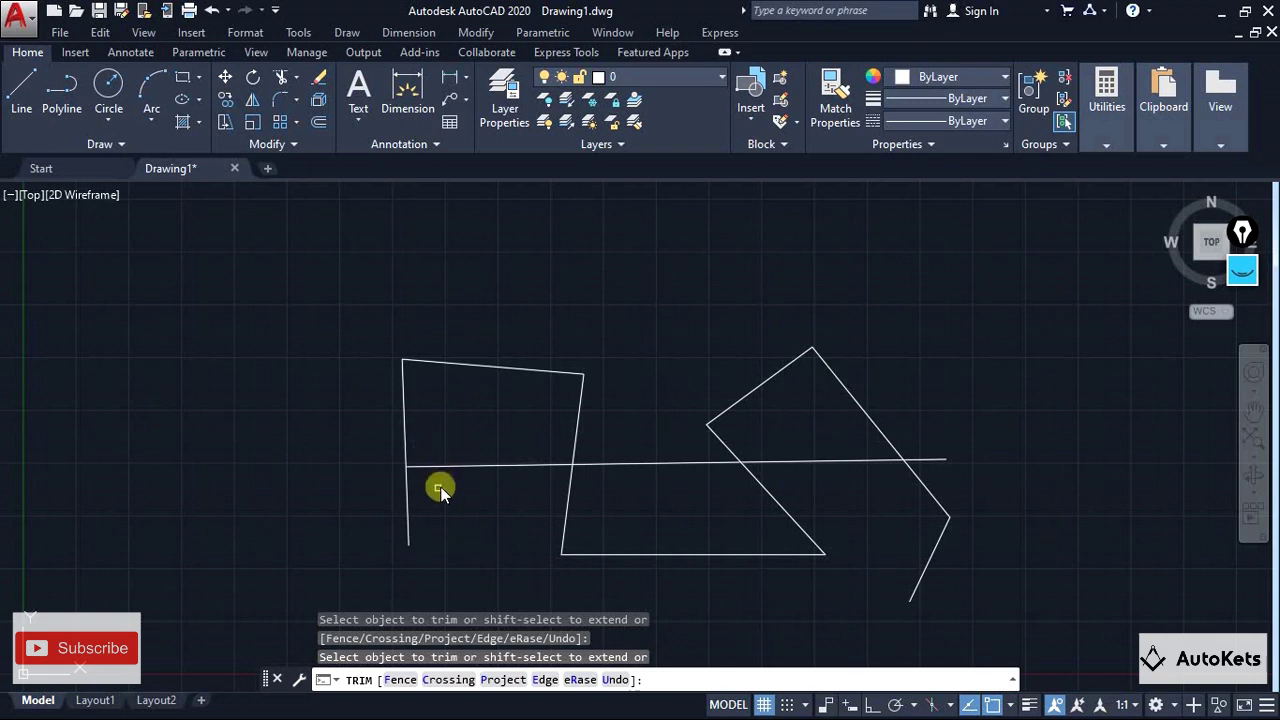
Trim the two leftmost crossing lines below the long line, and extend the second one back down to the lower horizontal line
click(409, 505)
click(557, 434)
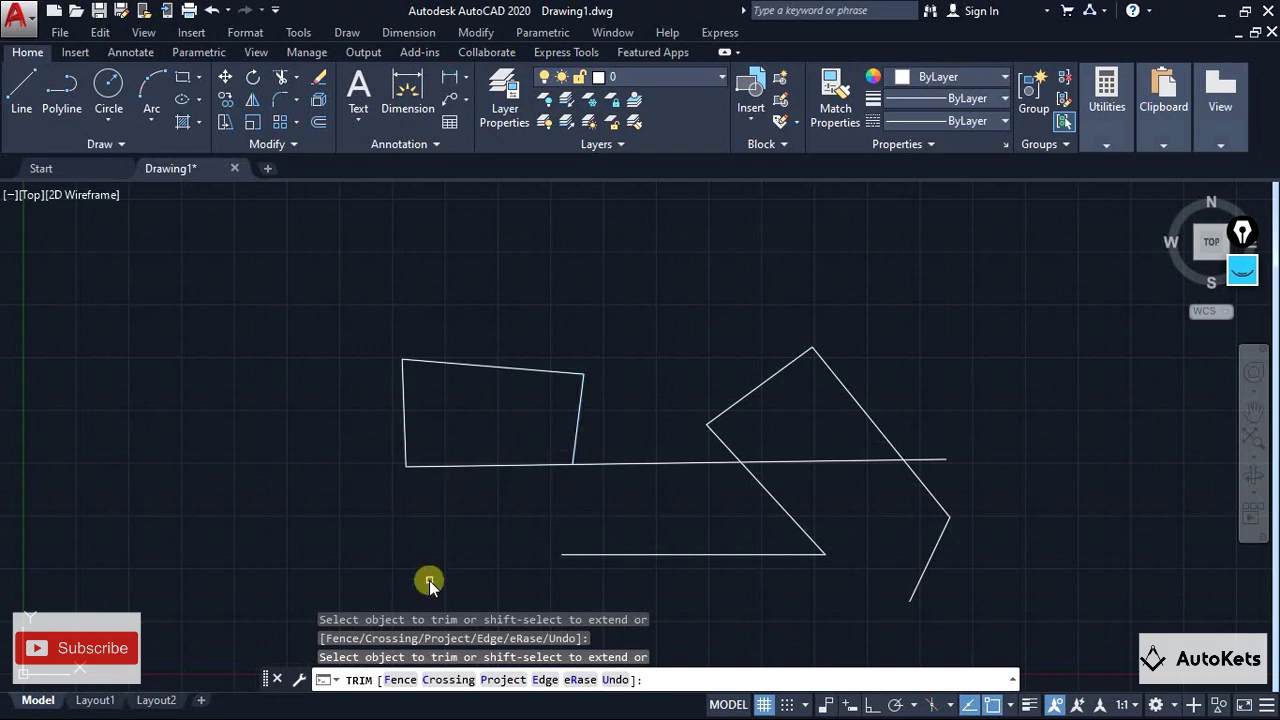
shift+click(576, 435)
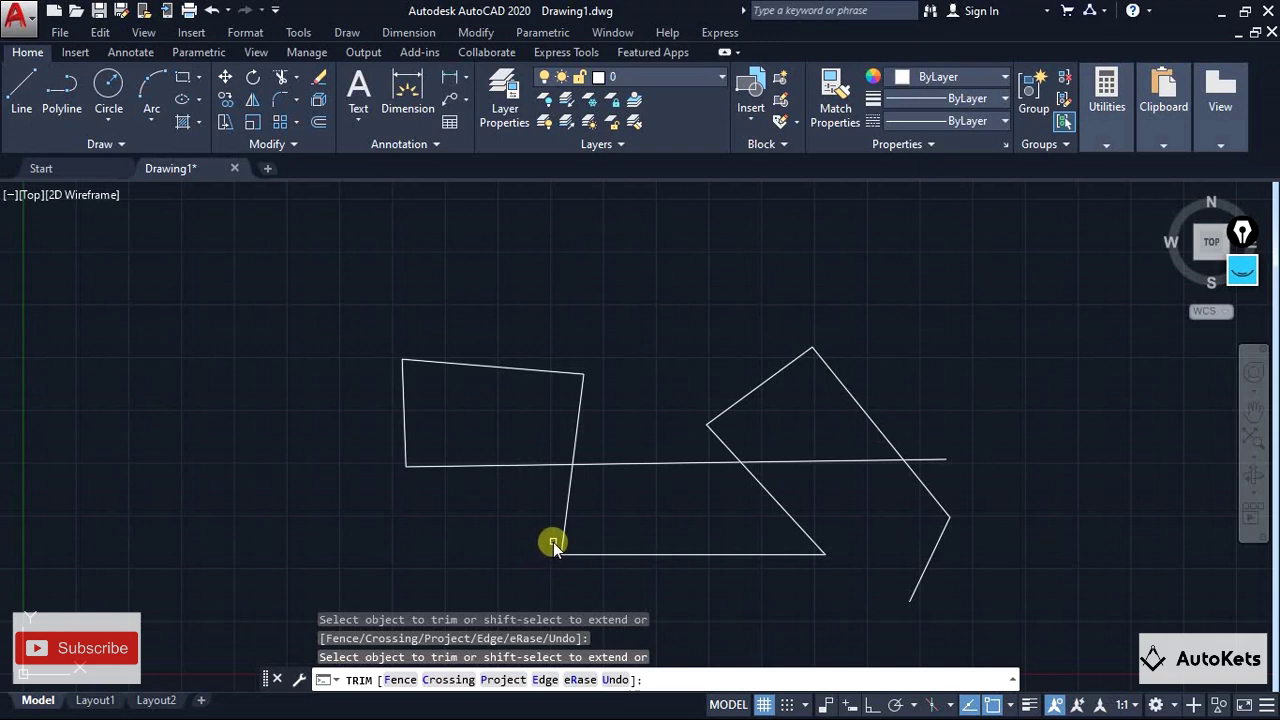
key(Escape)
Extend the right end of the lower horizontal line to the last slanted line of the zigzag
click(296, 77)
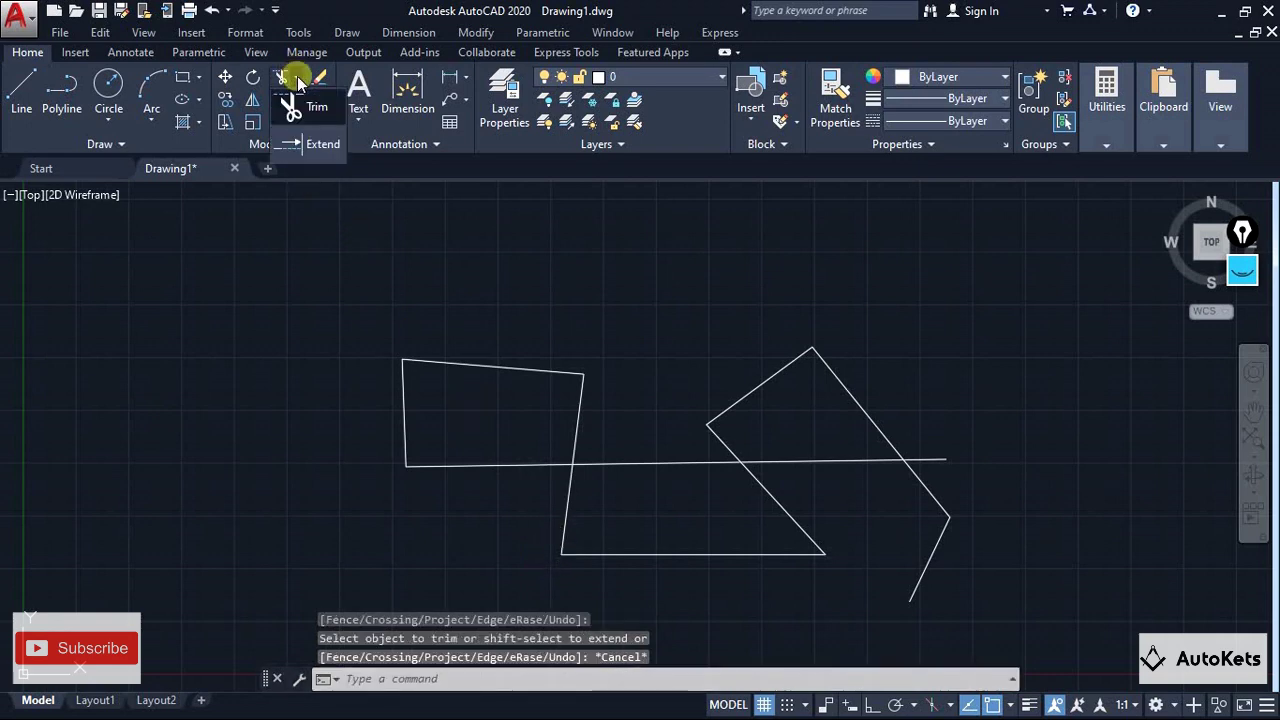
click(308, 150)
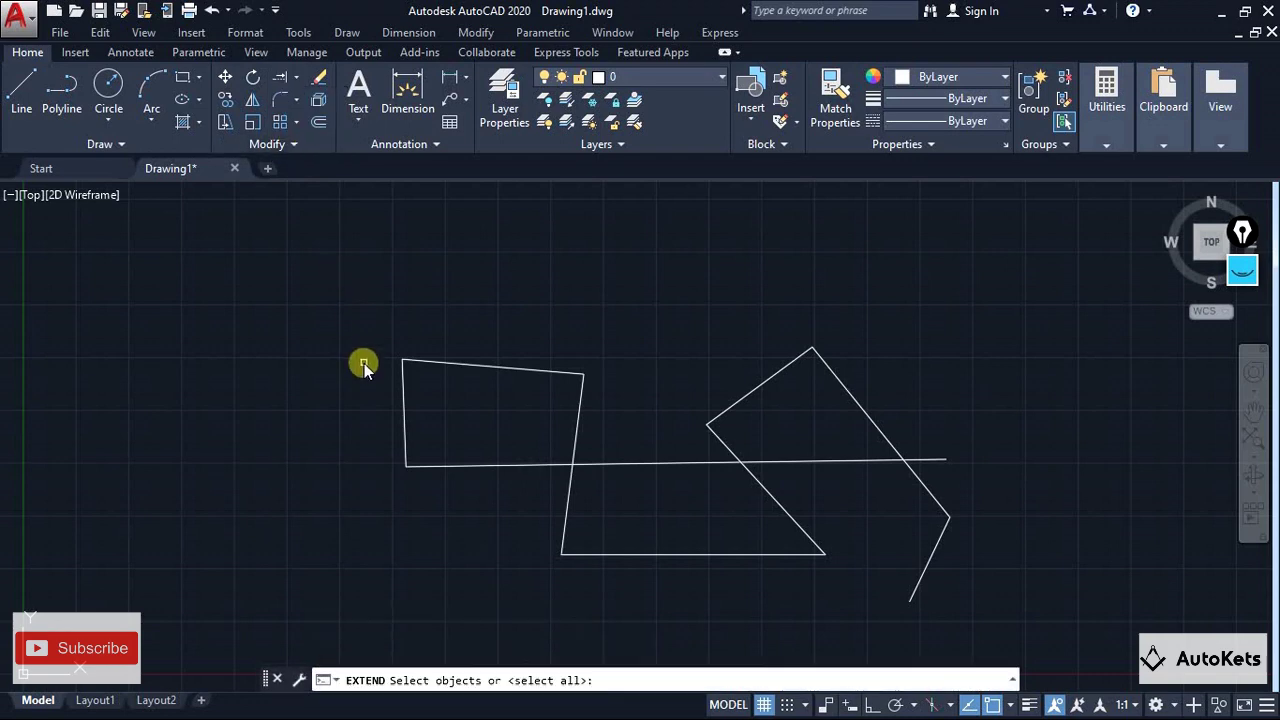
key(Return)
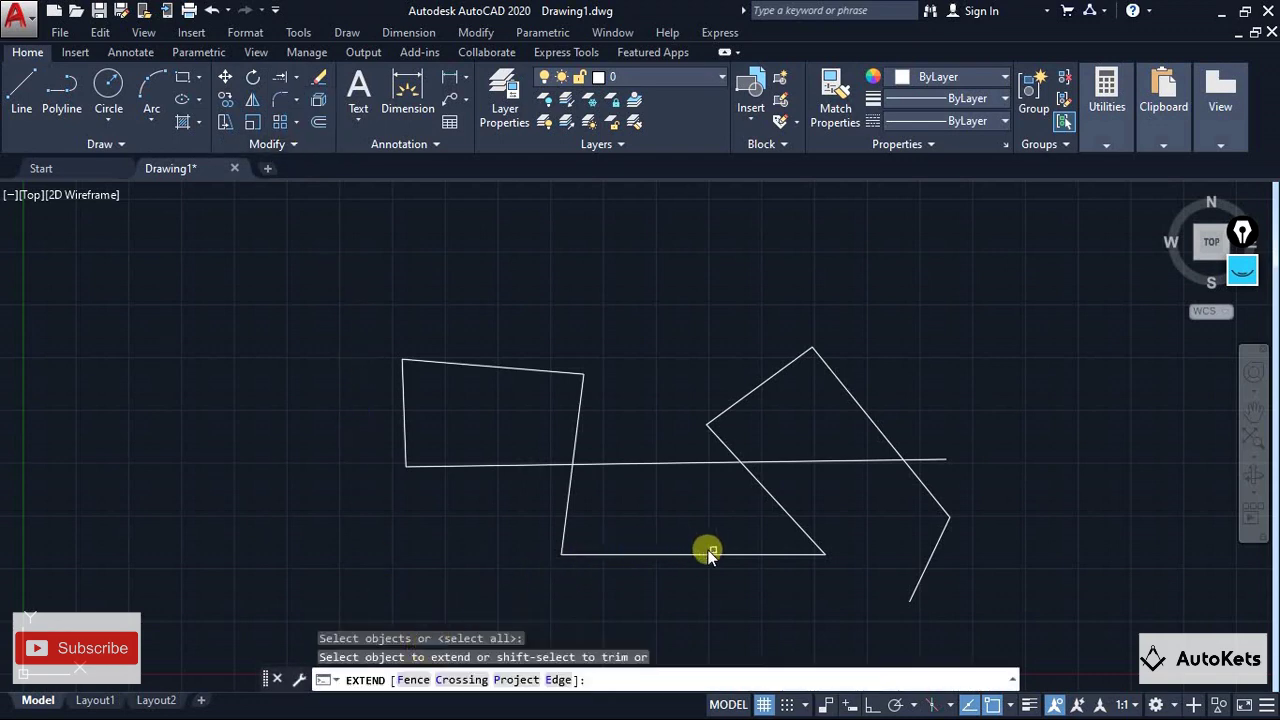
click(910, 572)
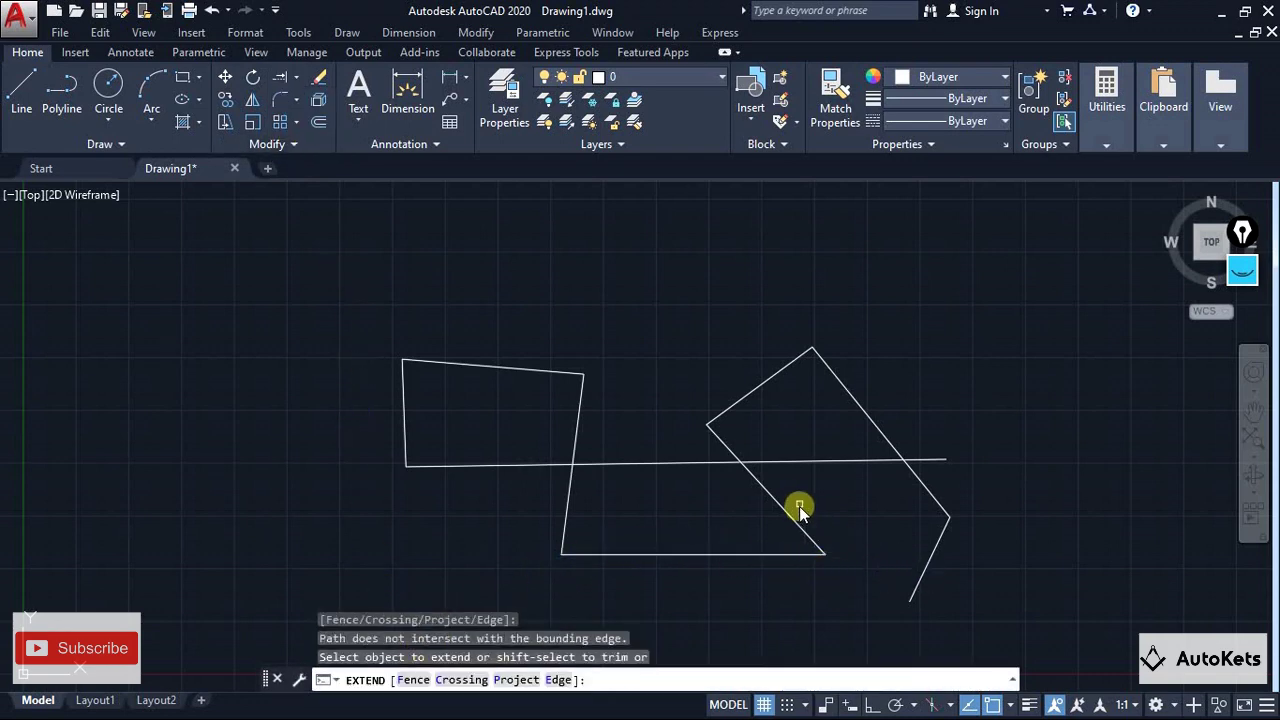
click(769, 554)
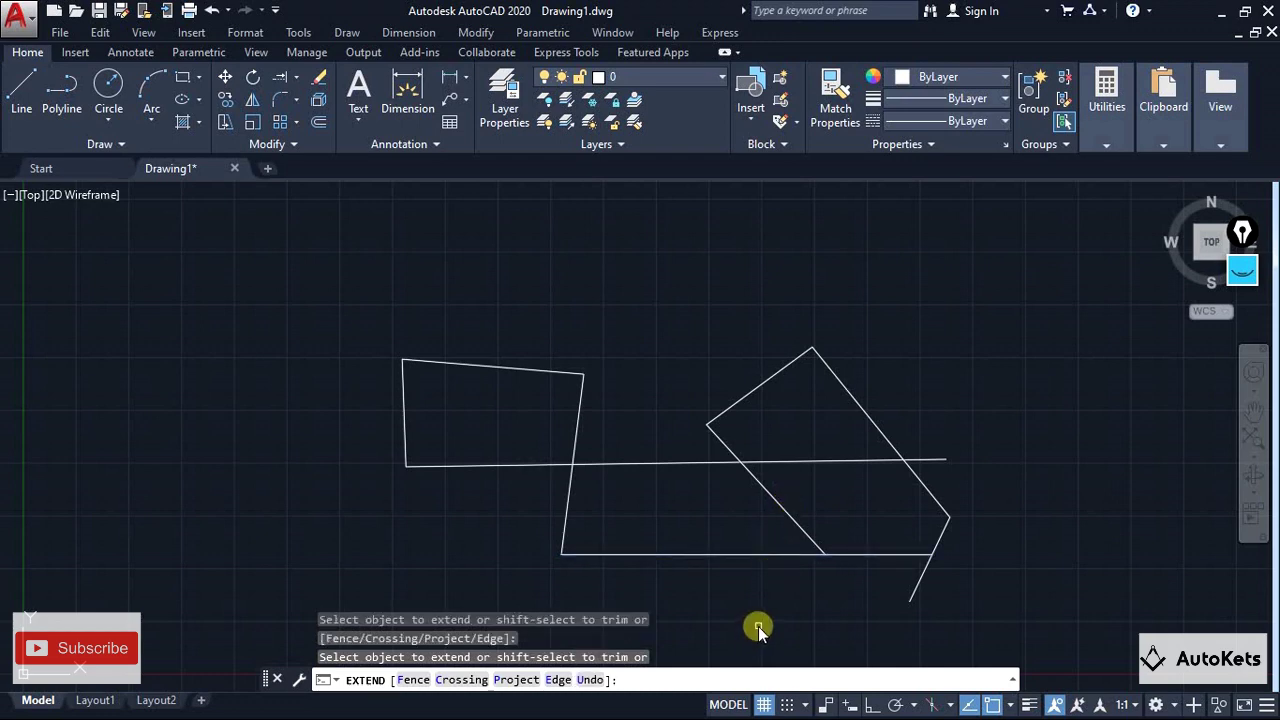
Within Extend, trim the lower line's extension, the long line between the right-hand crossings, and the two right-hand crossing lines below it
shift+click(868, 556)
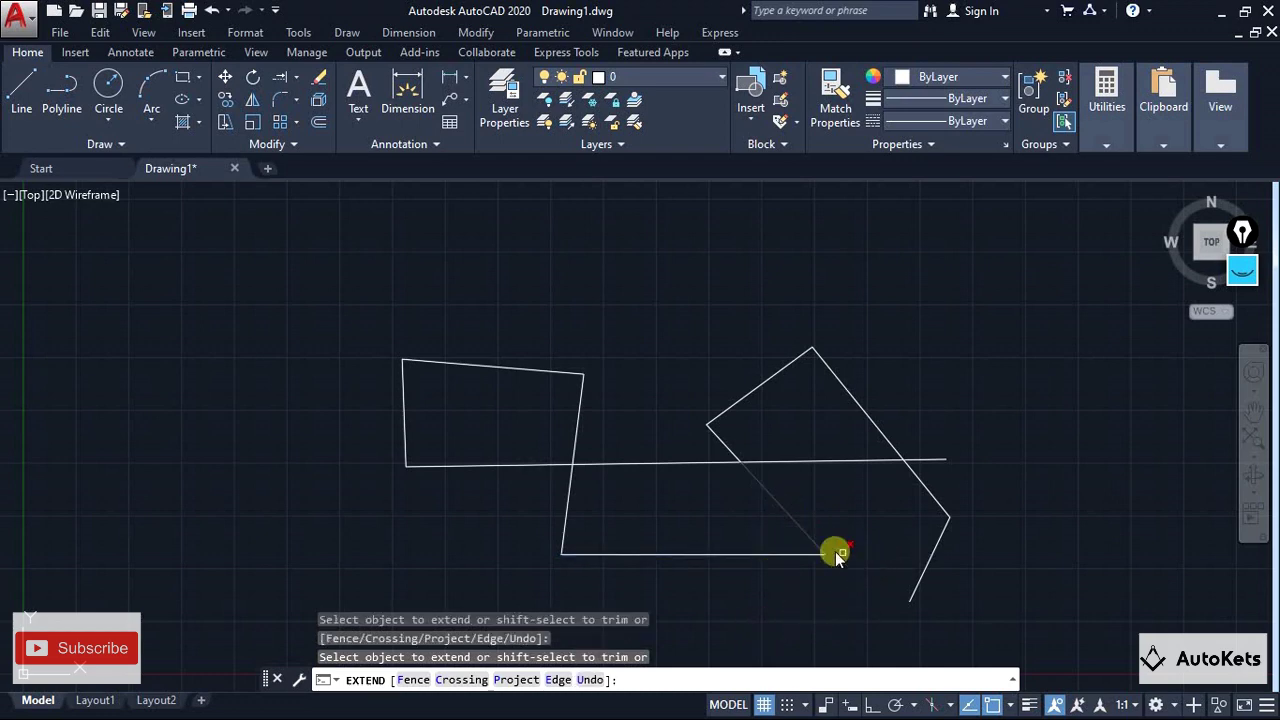
shift+click(805, 532)
shift+click(778, 460)
click(928, 465)
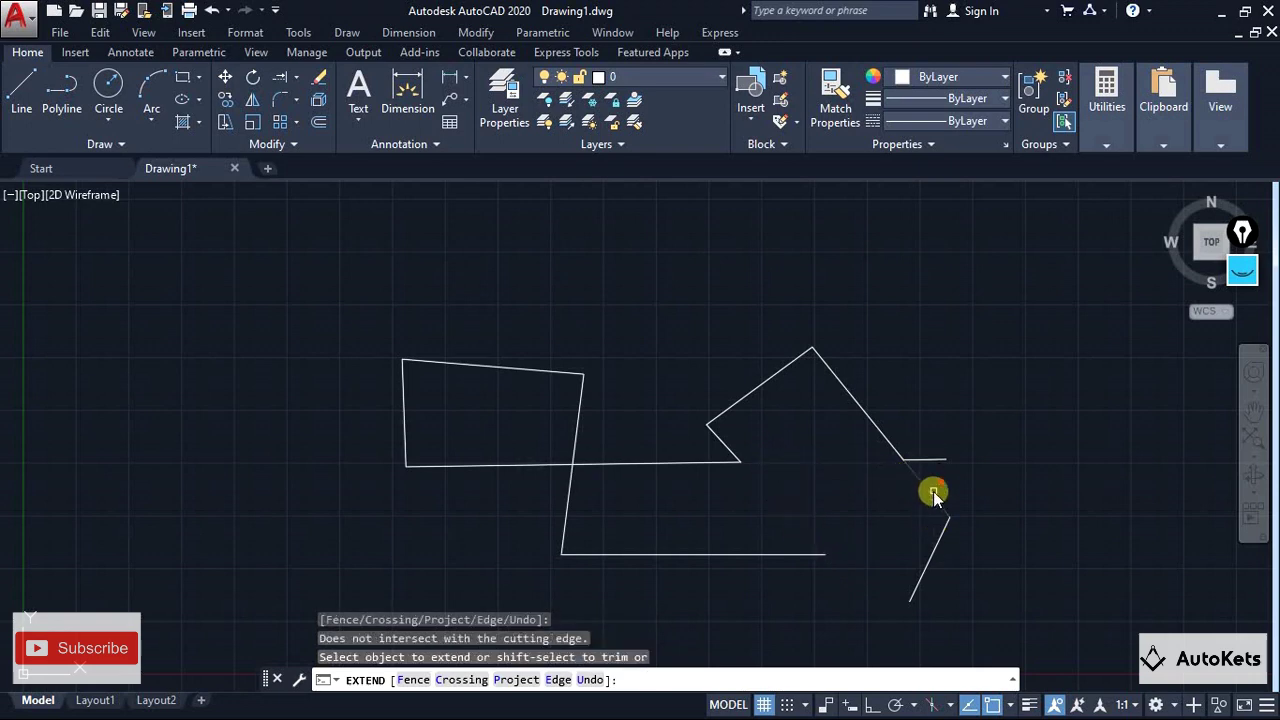
shift+click(928, 492)
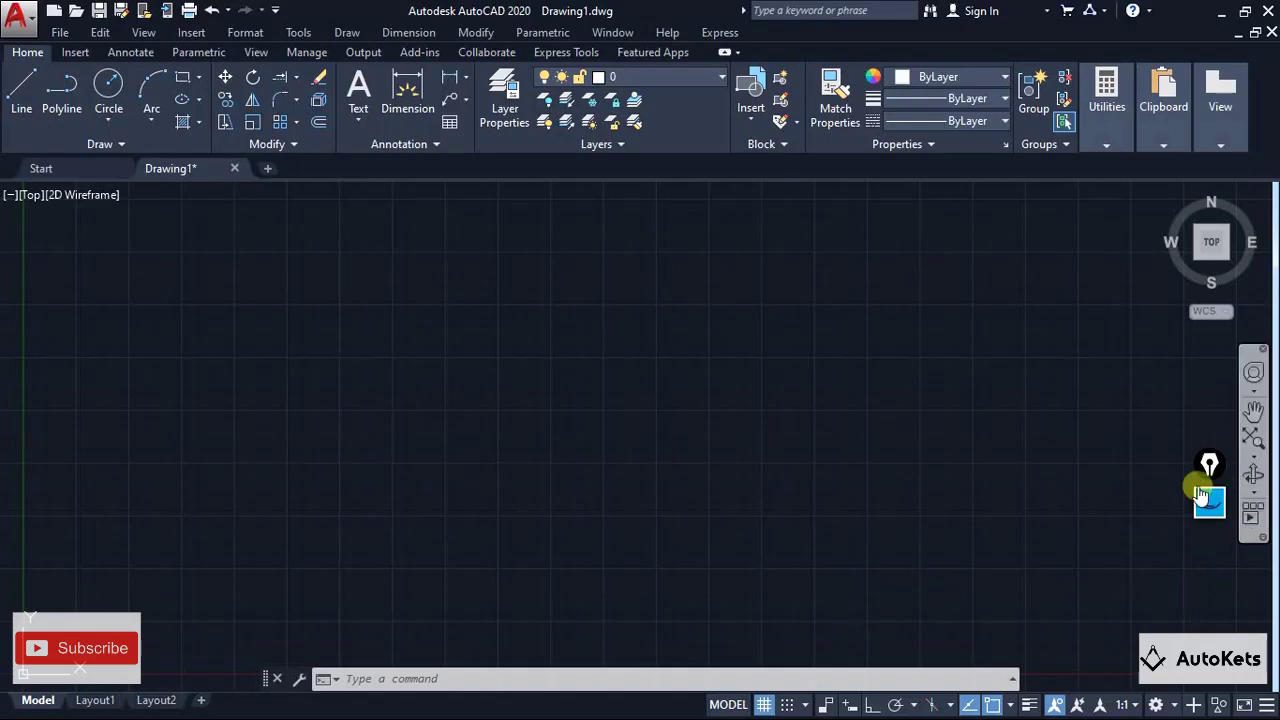
mouse_move(1200, 480)
mouse_down()
mouse_move(1214, 543)
mouse_move(1249, 590)
mouse_up()
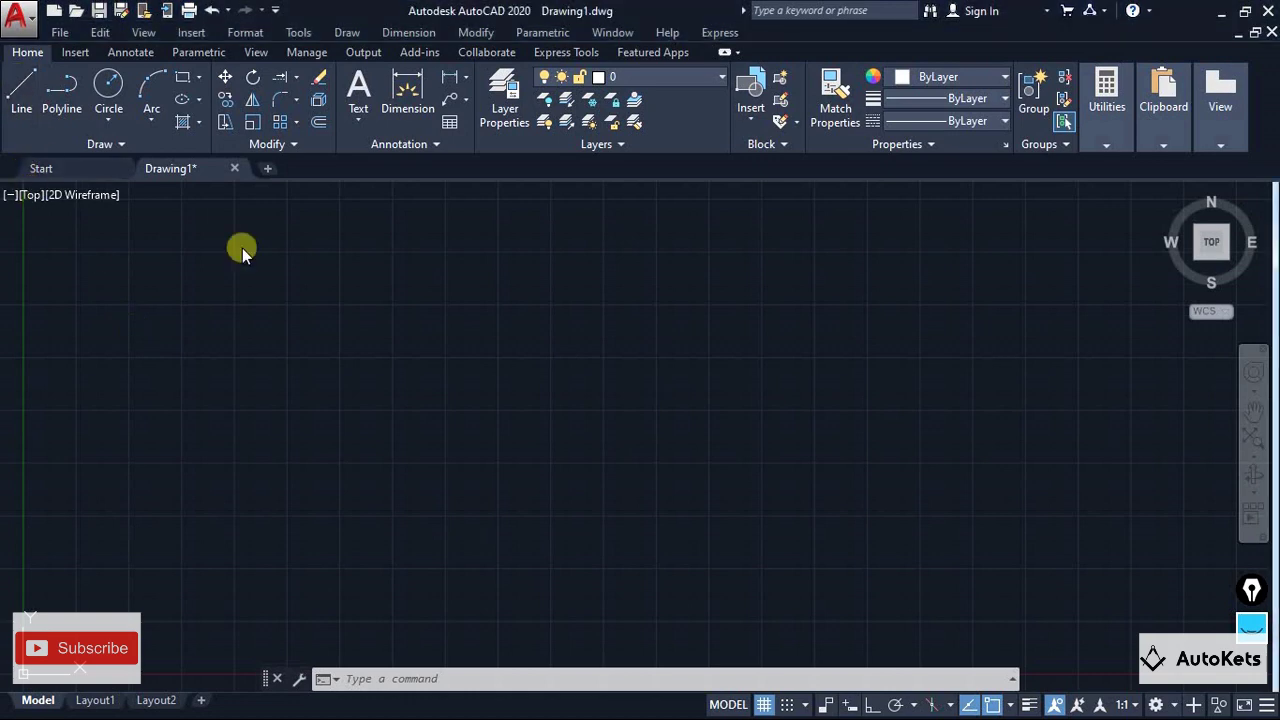
click(242, 404)
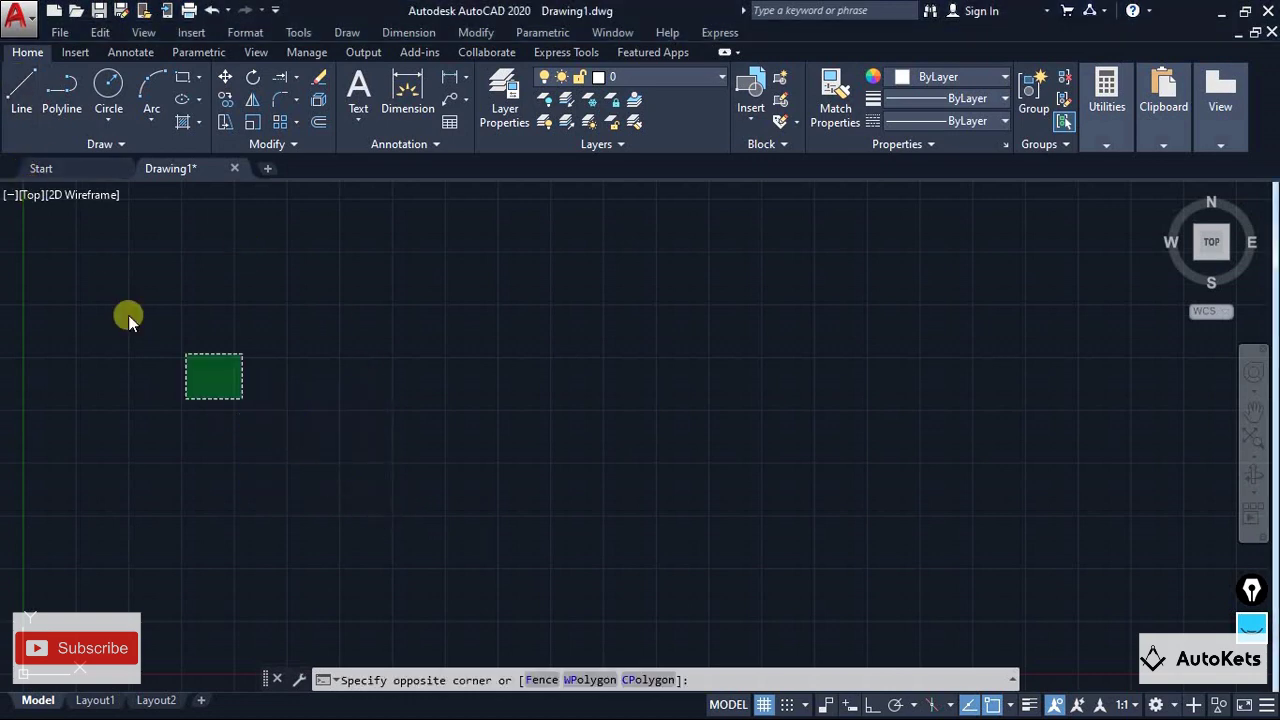
key(Escape)
Draw a horizontal line 100 units long in the empty drawing area with Ortho mode turned on
click(22, 110)
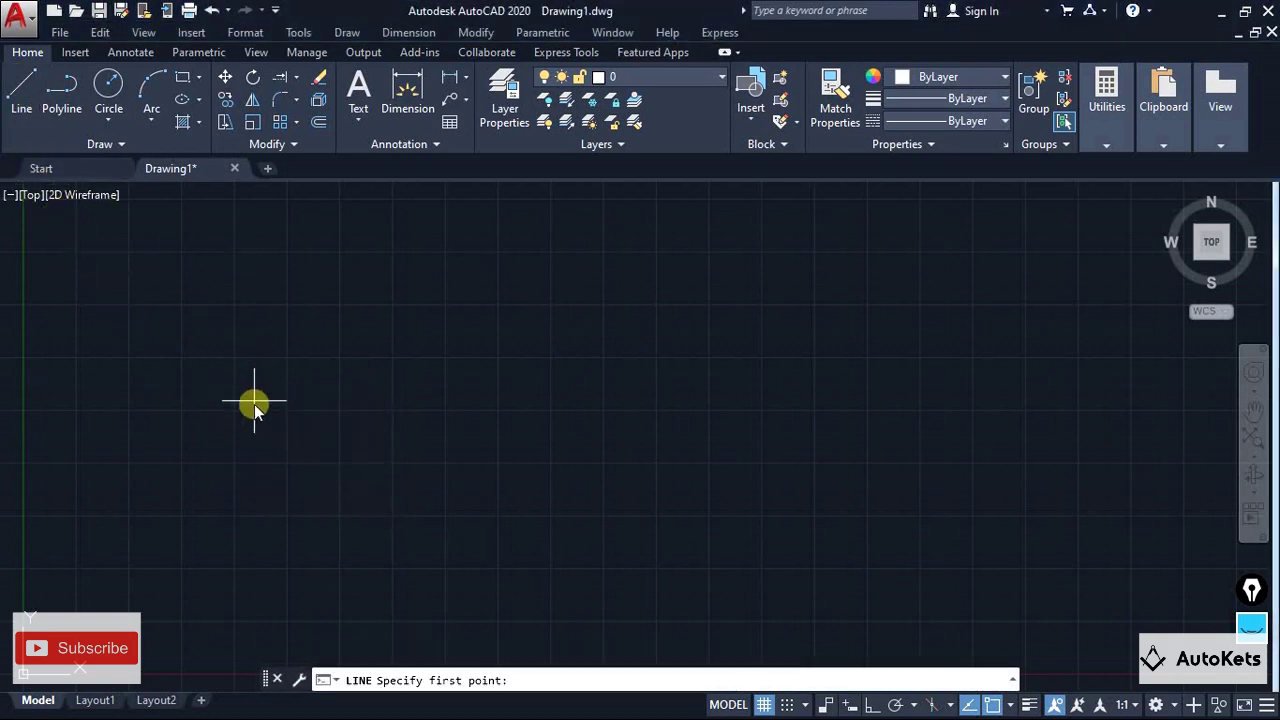
click(244, 423)
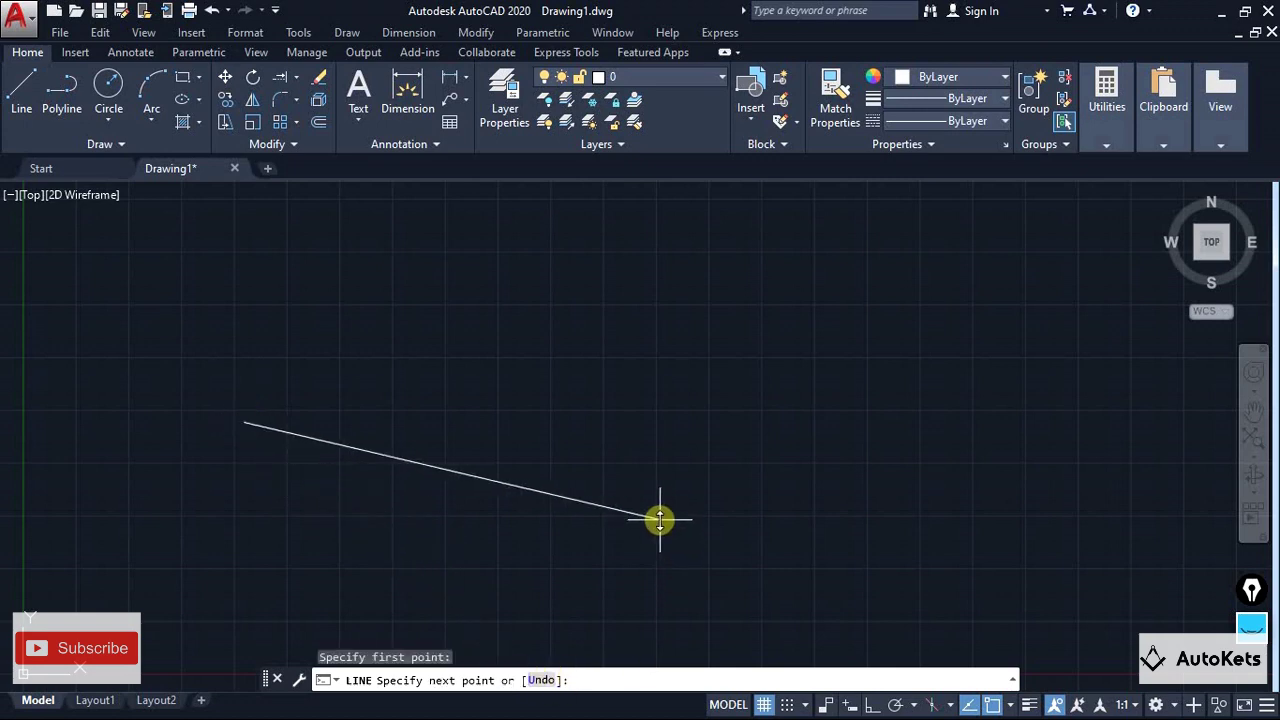
click(872, 704)
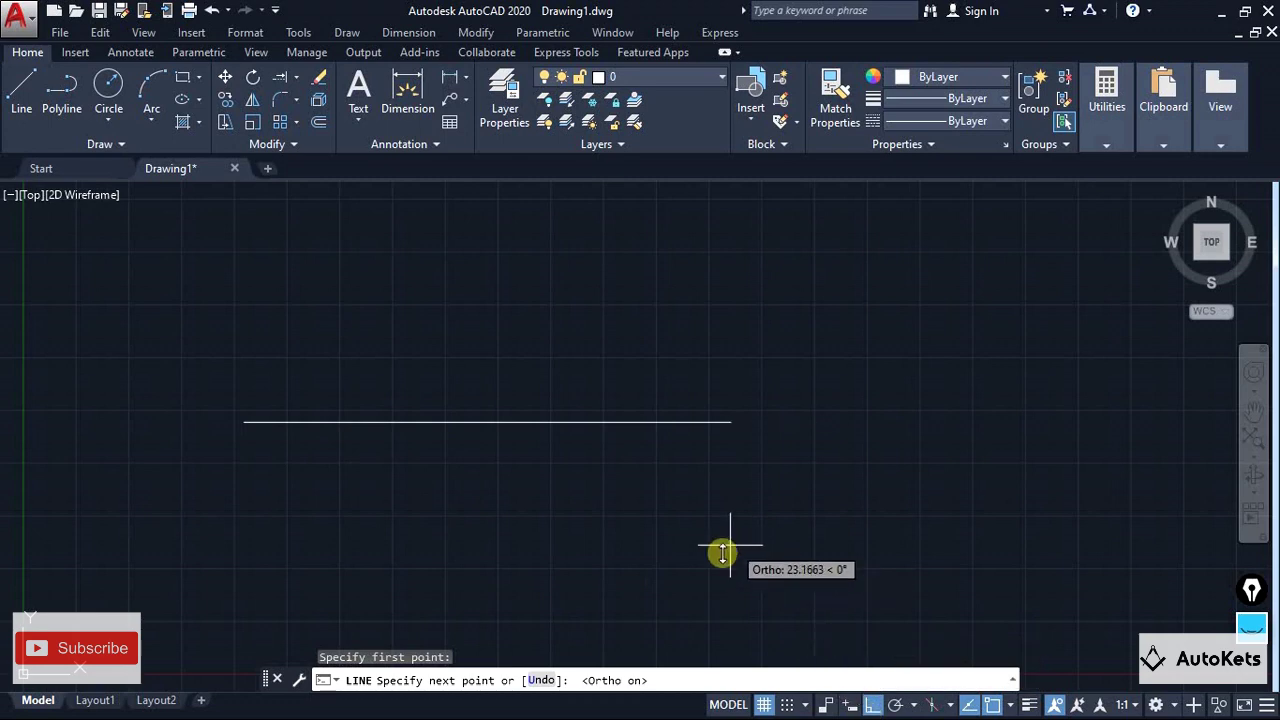
text(100)
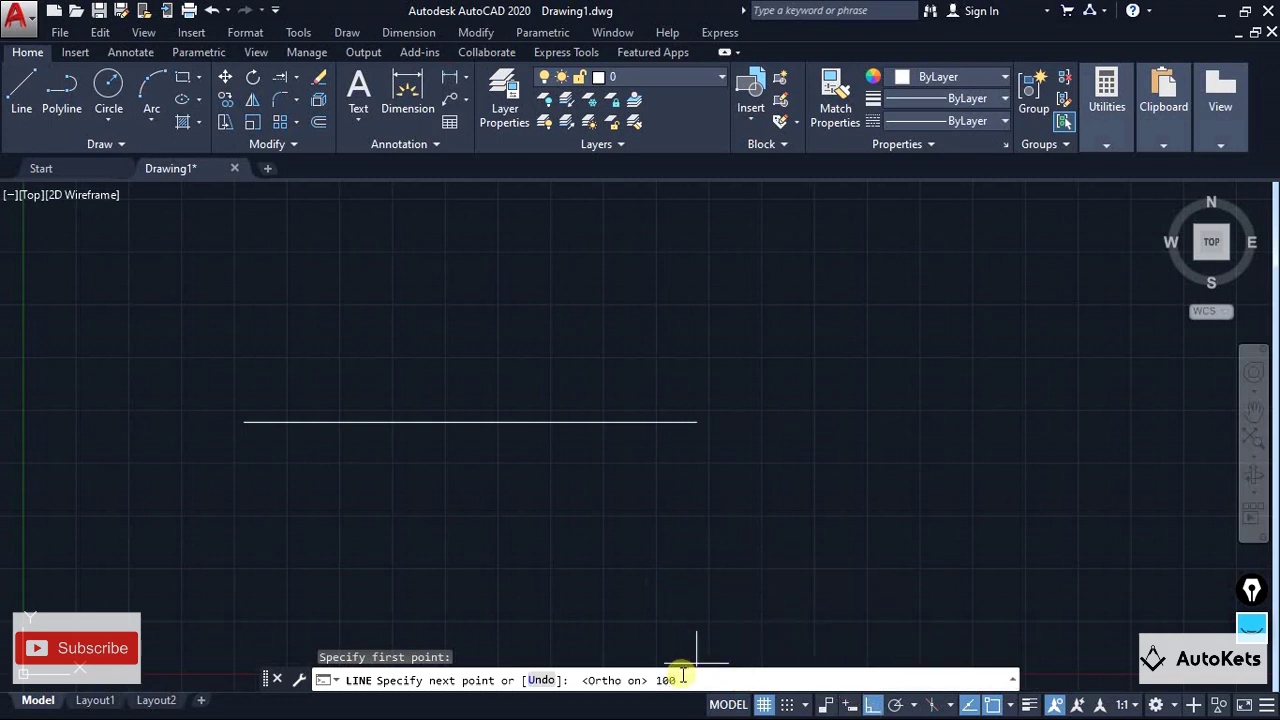
key(Return)
key(Escape)
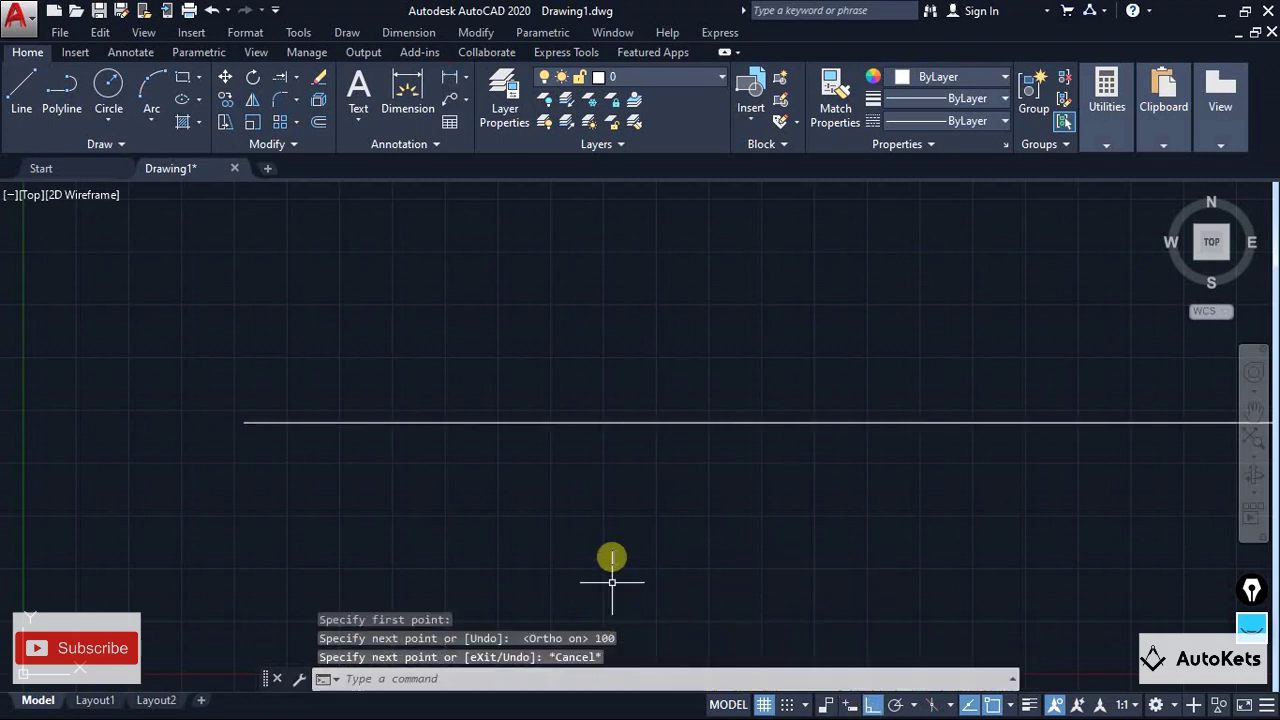
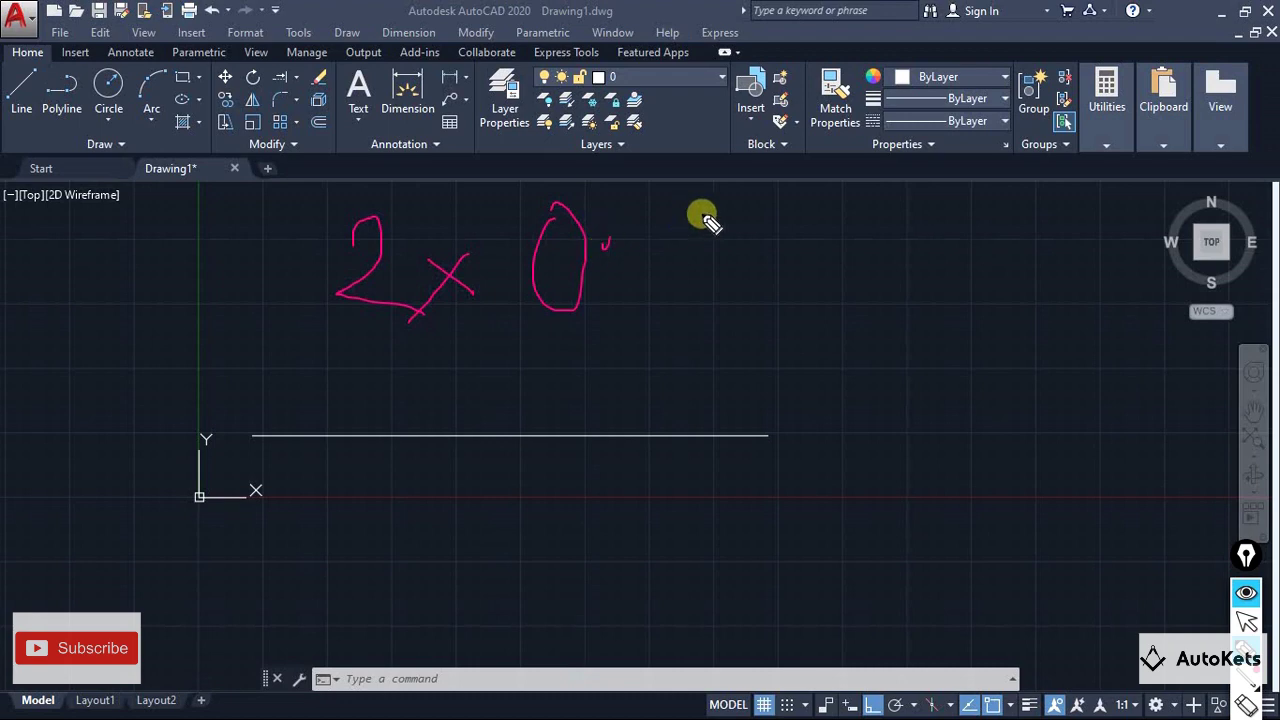
Finish handwriting the expression 2 x 0.56 x 8 above the line, frame it, and clear the annotation
mouse_move(700, 214)
mouse_down()
mouse_move(676, 265)
mouse_move(657, 308)
mouse_up()
drag(769, 208, 760, 285)
drag(800, 238, 940, 308)
drag(876, 262, 846, 316)
mouse_move(958, 230)
mouse_down()
mouse_move(903, 211)
mouse_move(938, 305)
mouse_up()
mouse_move(982, 202)
mouse_down()
mouse_move(981, 307)
mouse_move(727, 359)
mouse_move(307, 361)
mouse_up()
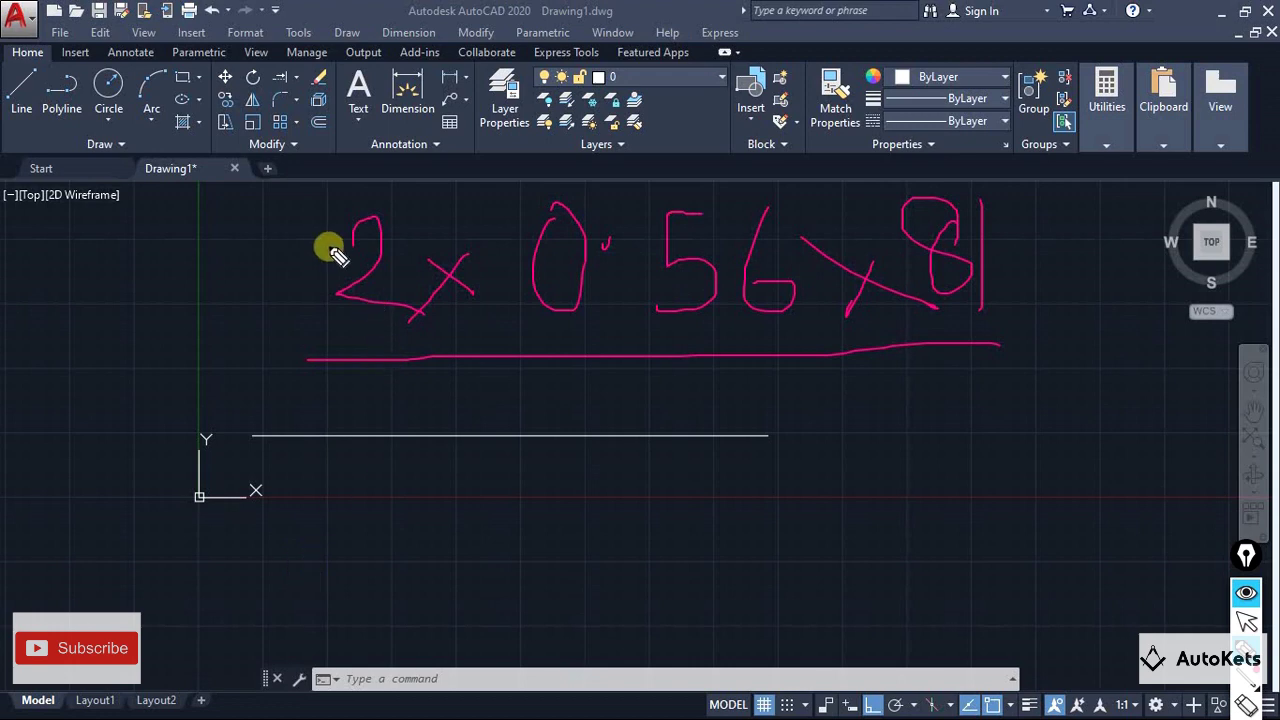
mouse_move(326, 188)
mouse_down()
mouse_move(325, 340)
mouse_move(663, 185)
mouse_up()
drag(770, 178, 980, 162)
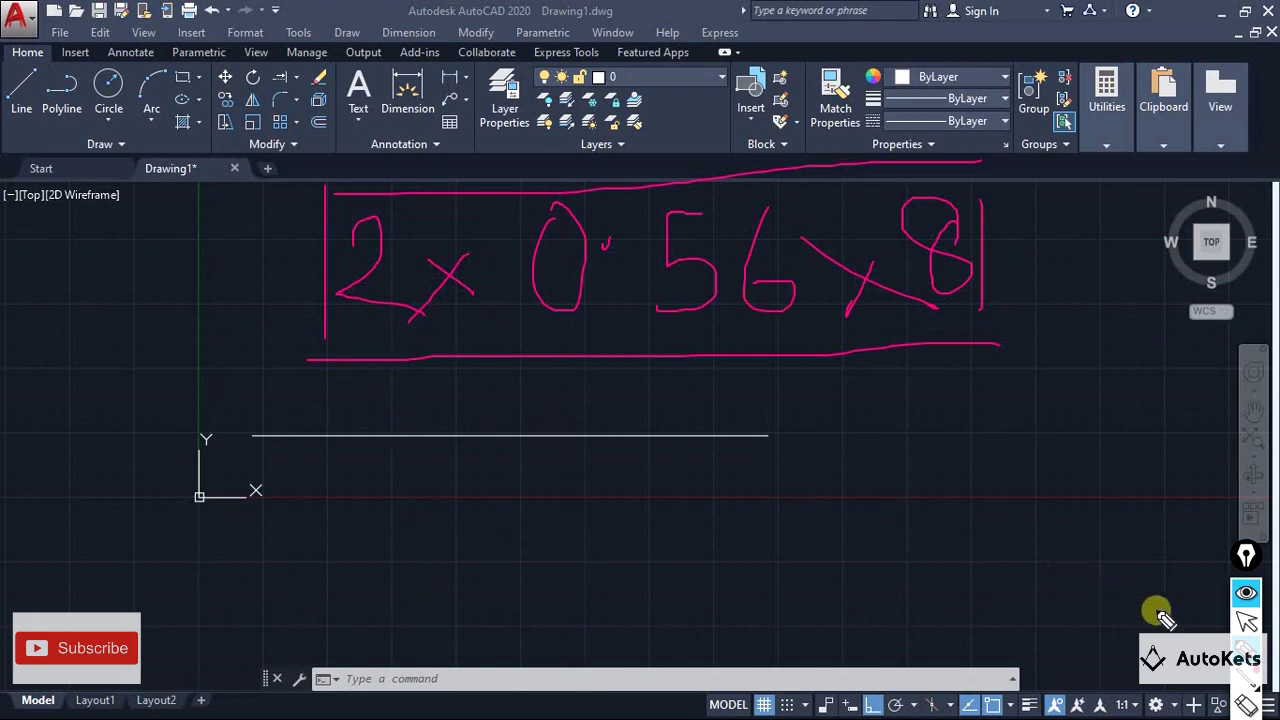
click(1245, 597)
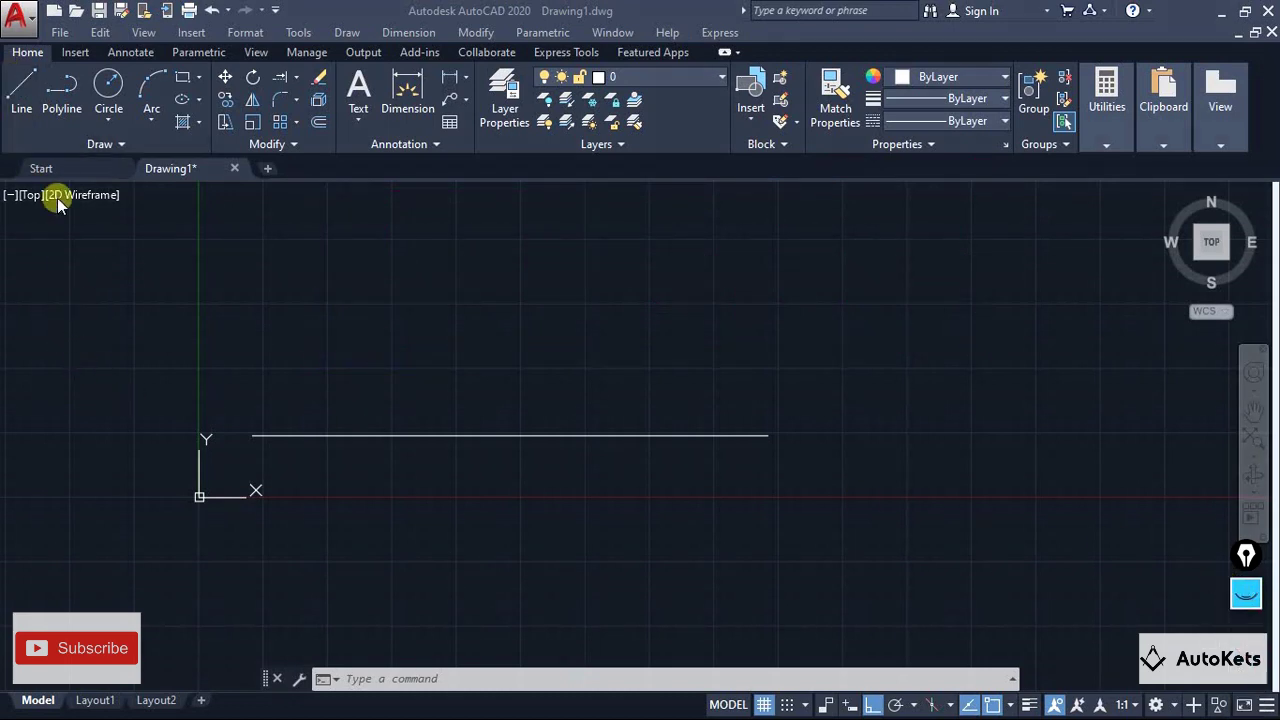
Draw a vertical line downward from above the horizontal line's left end, computing its length with 'cal from the expression 2*0.86*50
click(16, 95)
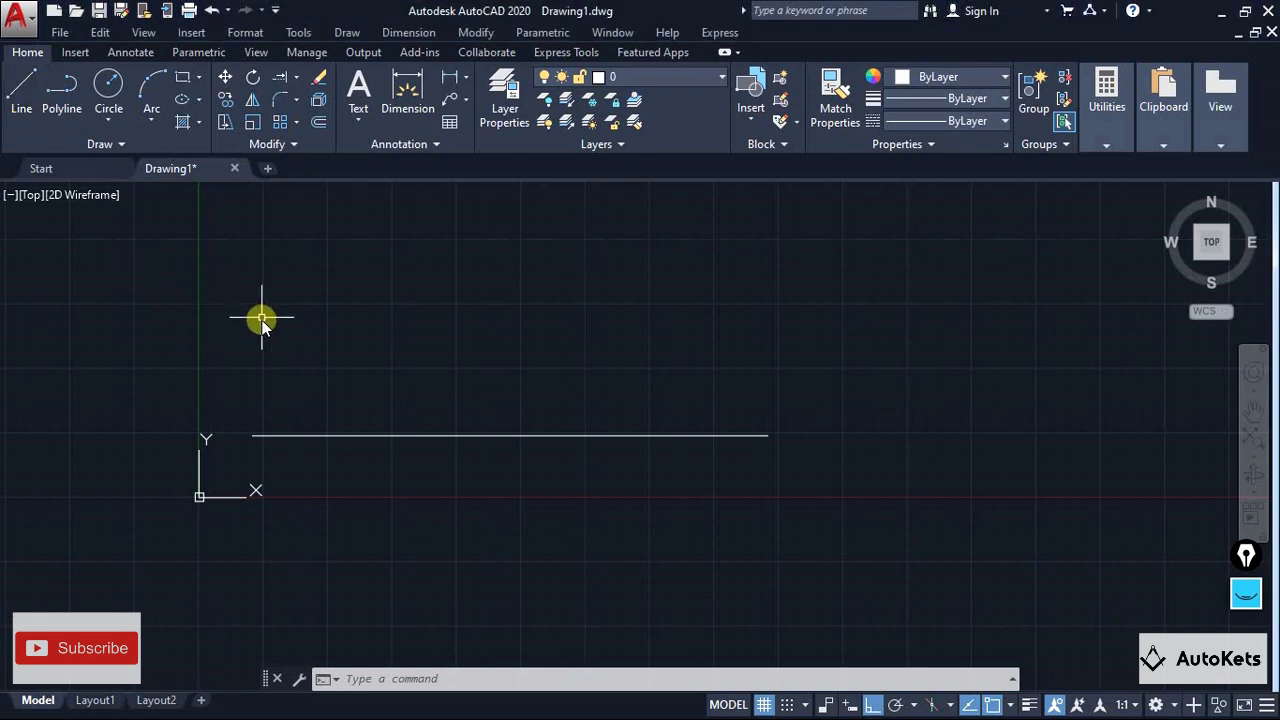
click(22, 95)
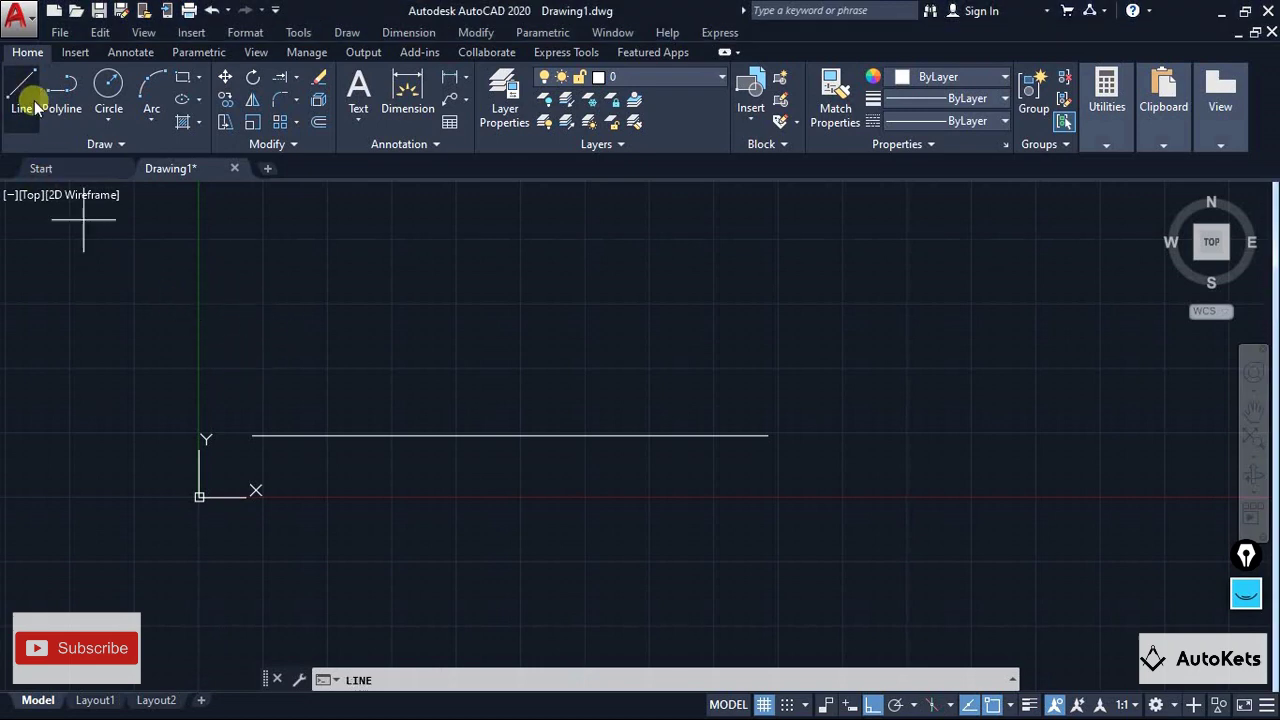
click(245, 343)
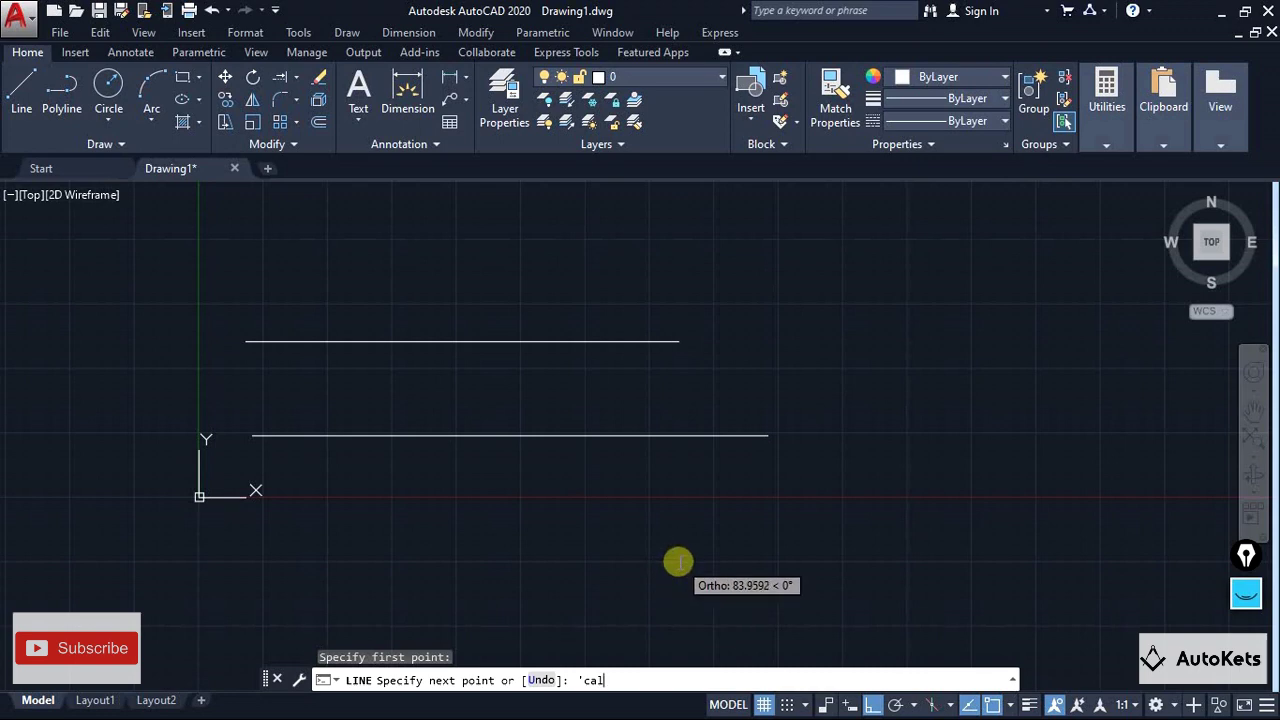
key(Return)
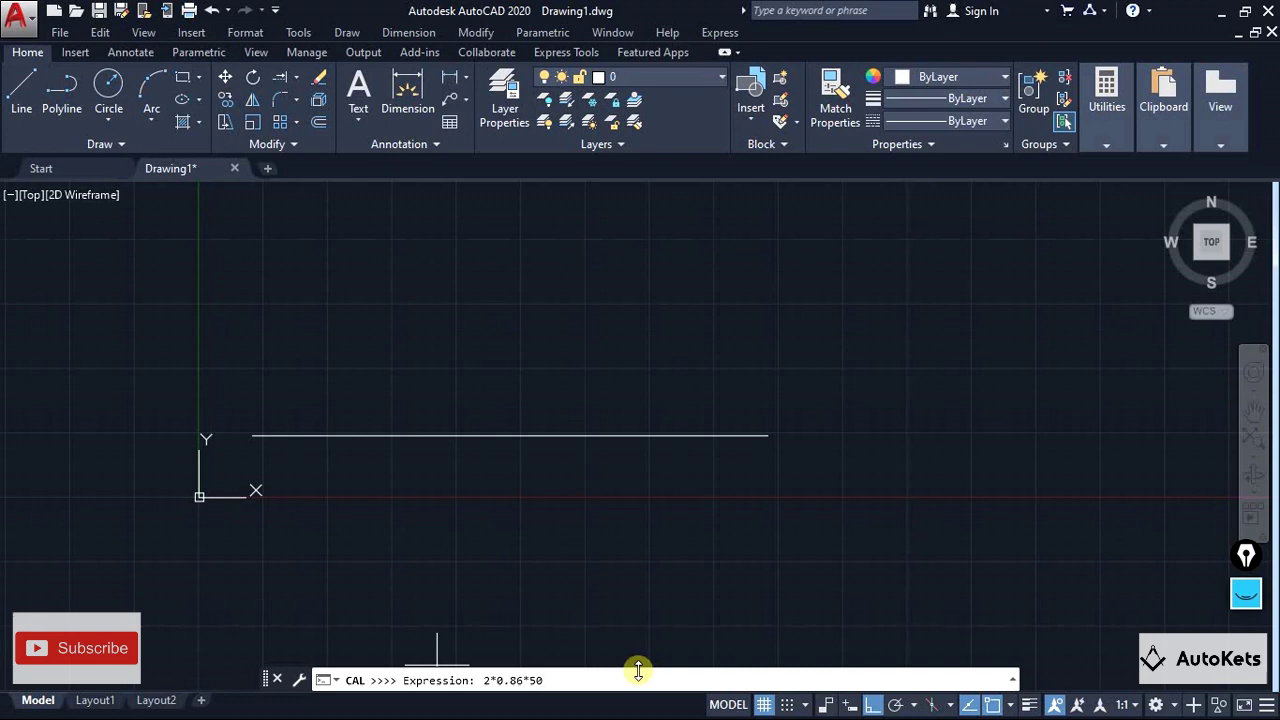
key(Return)
scroll(347, 328, down, 1)
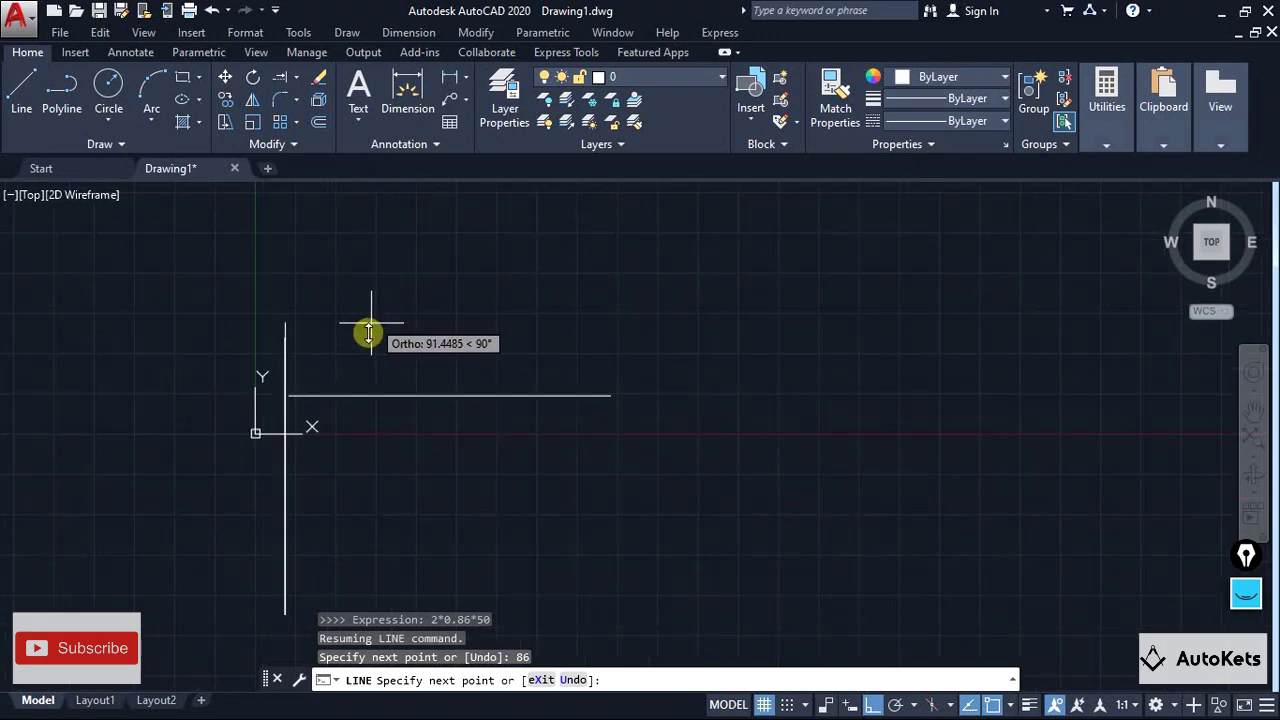
key(Escape)
key(Escape)
Move the vertical line by its midpoint to the right of the horizontal line and deselect it
click(285, 400)
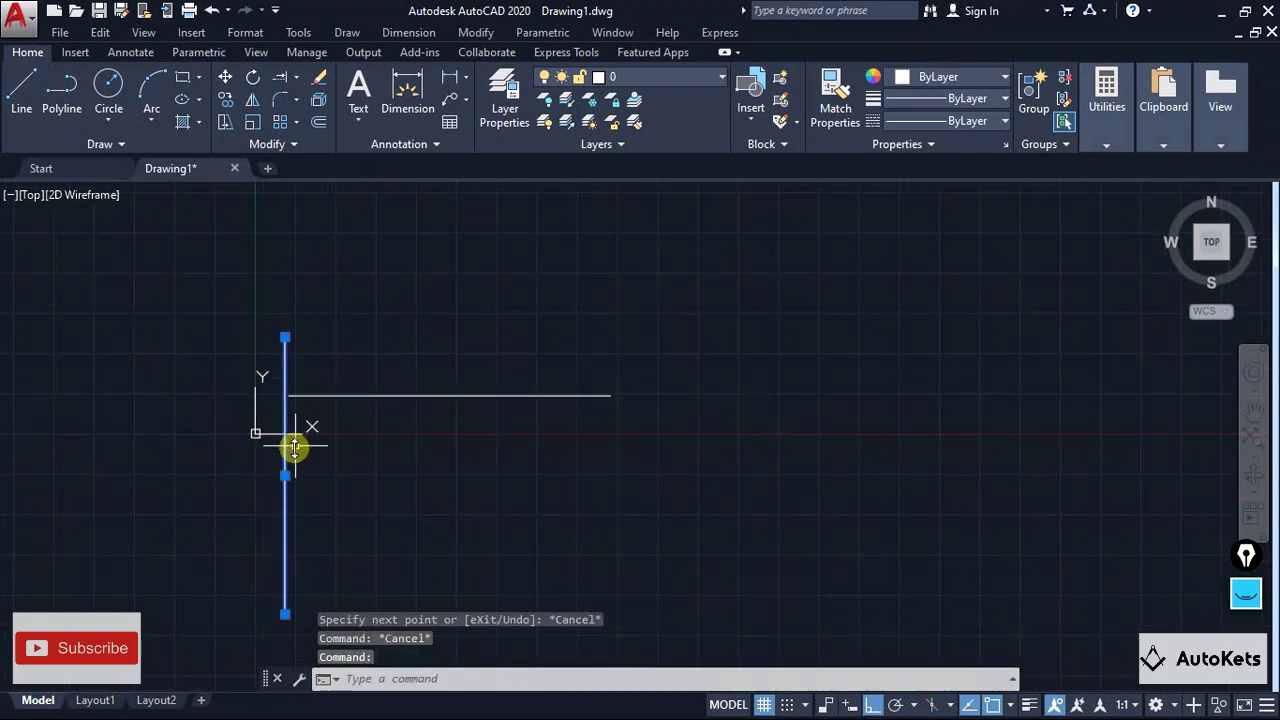
click(285, 475)
click(813, 457)
key(Escape)
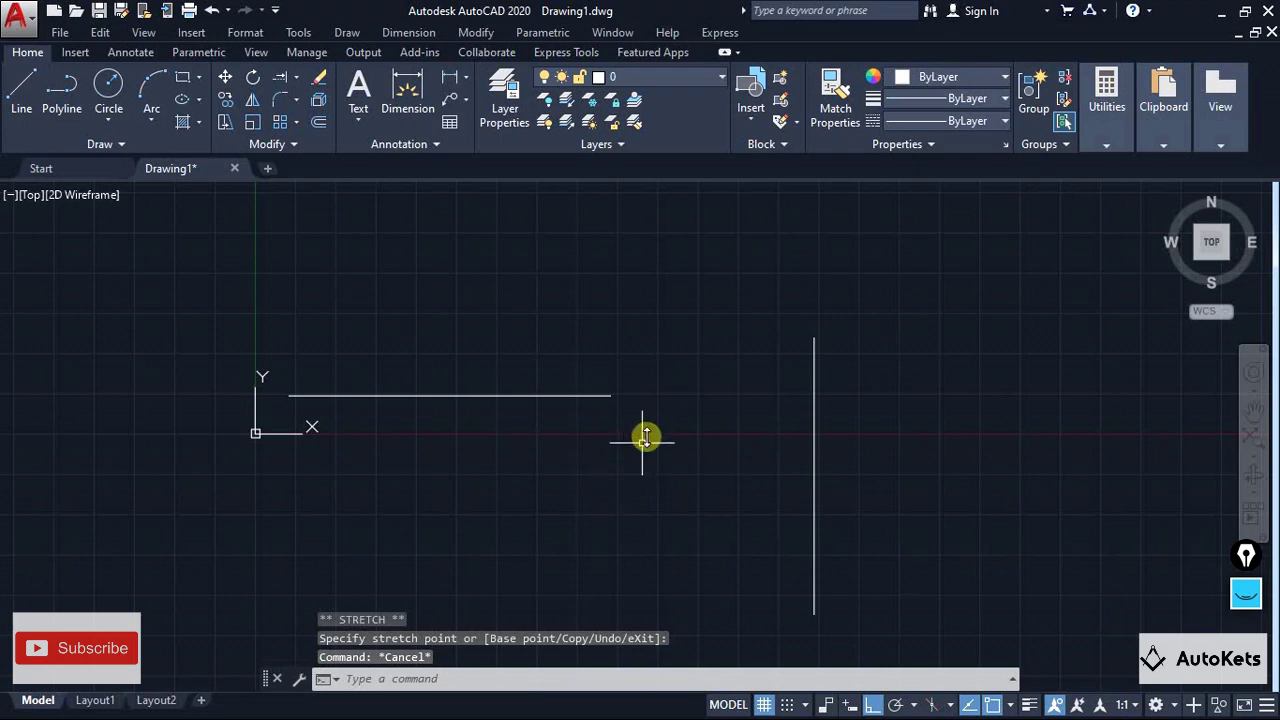
Draw a horizontal line to the right above the 100-unit line, using 'cal with the expression 2*3.14*89 for its length
middle_drag(678, 412, 660, 471)
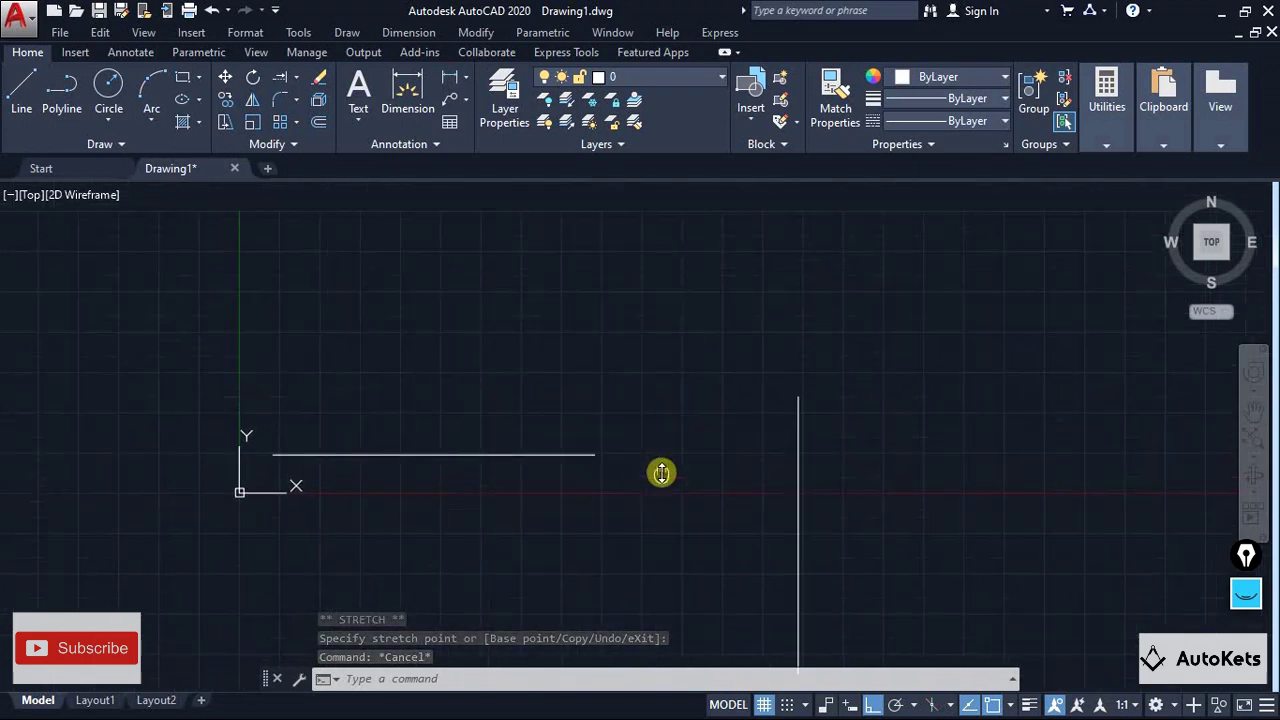
click(22, 95)
click(266, 290)
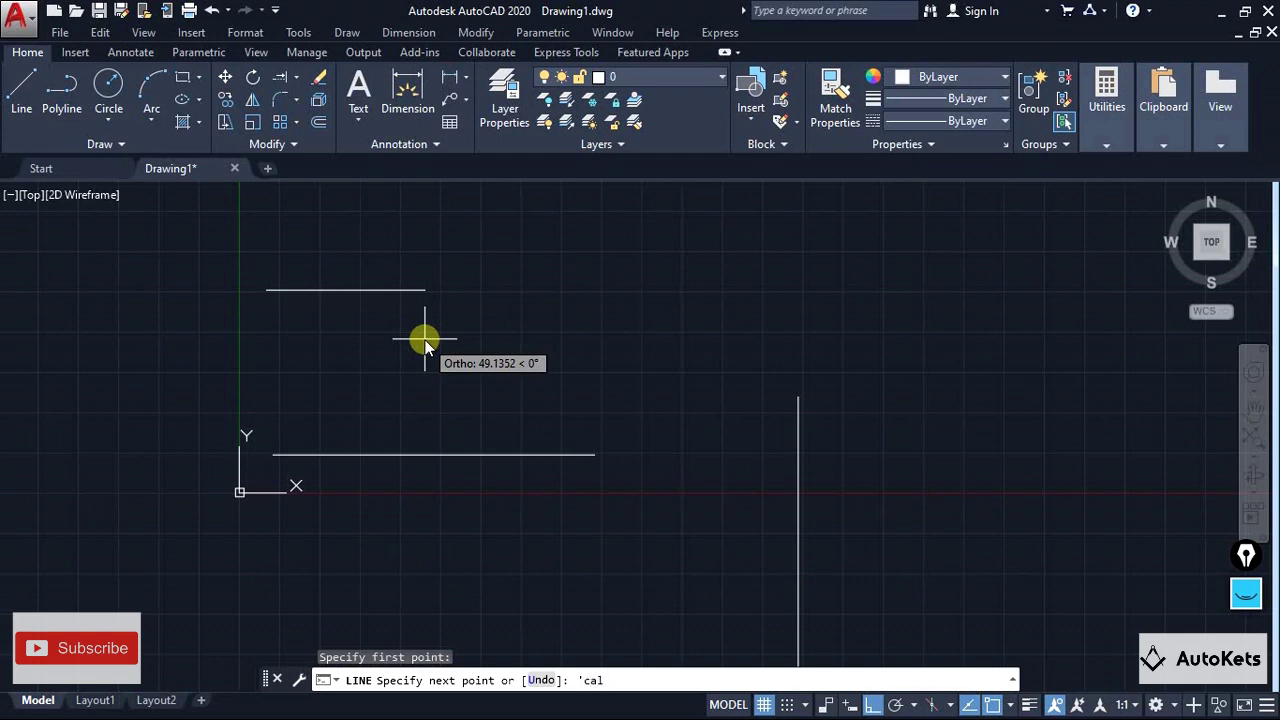
key(Return)
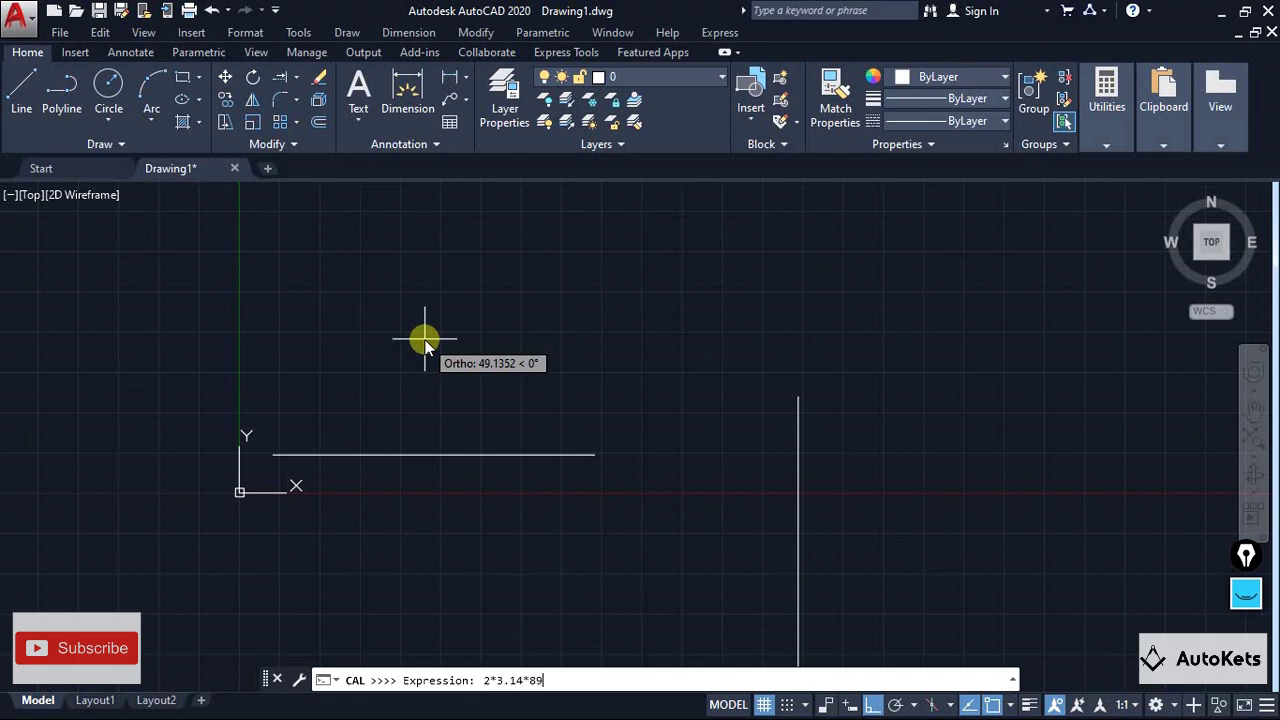
key(Return)
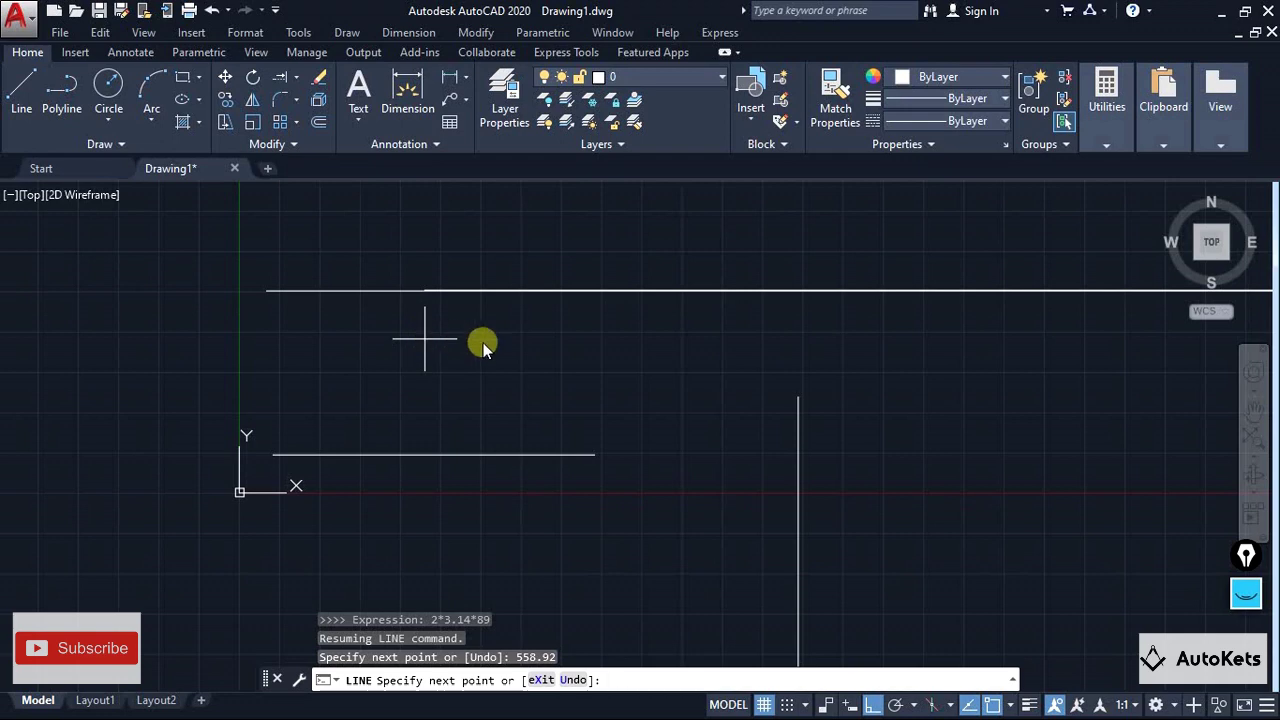
key(Escape)
Draw a short horizontal line above the longest line, using 'cal with the expression 10+20 for its length
scroll(573, 389, down, 2)
mouse_move(573, 389)
middle_down()
mouse_move(266, 329)
mouse_move(260, 391)
mouse_move(275, 425)
middle_up()
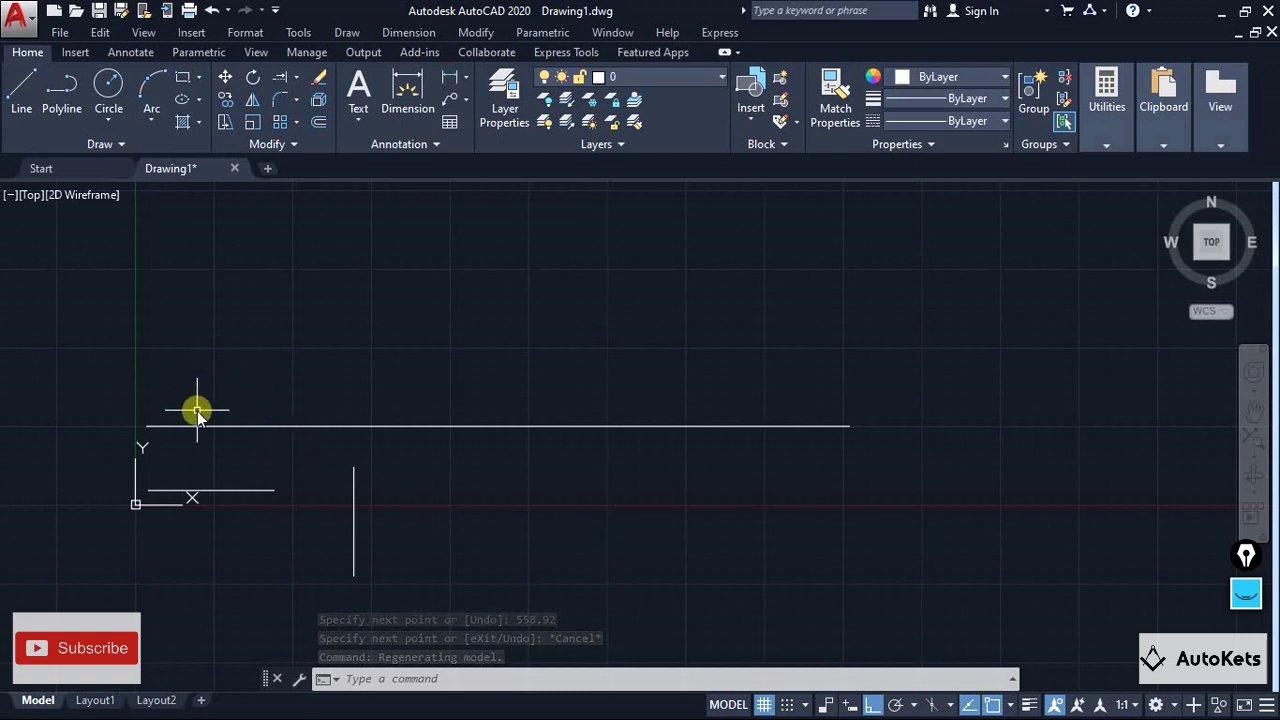
click(21, 88)
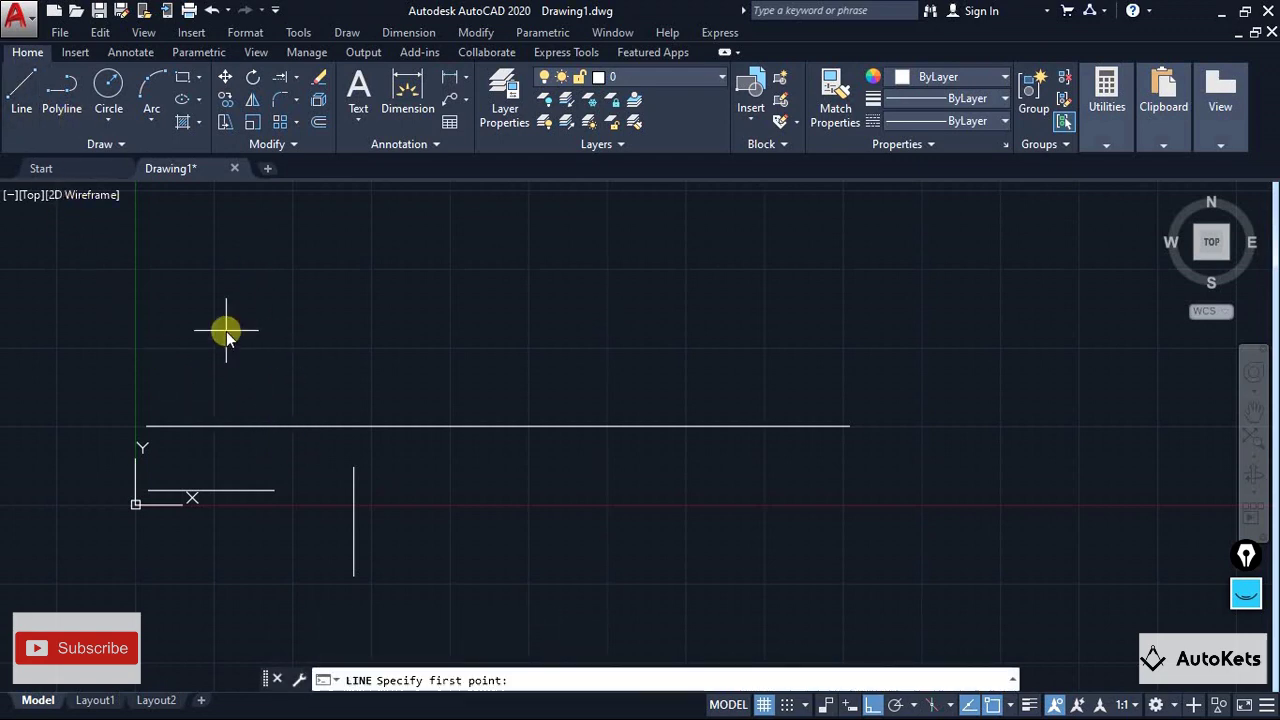
click(226, 330)
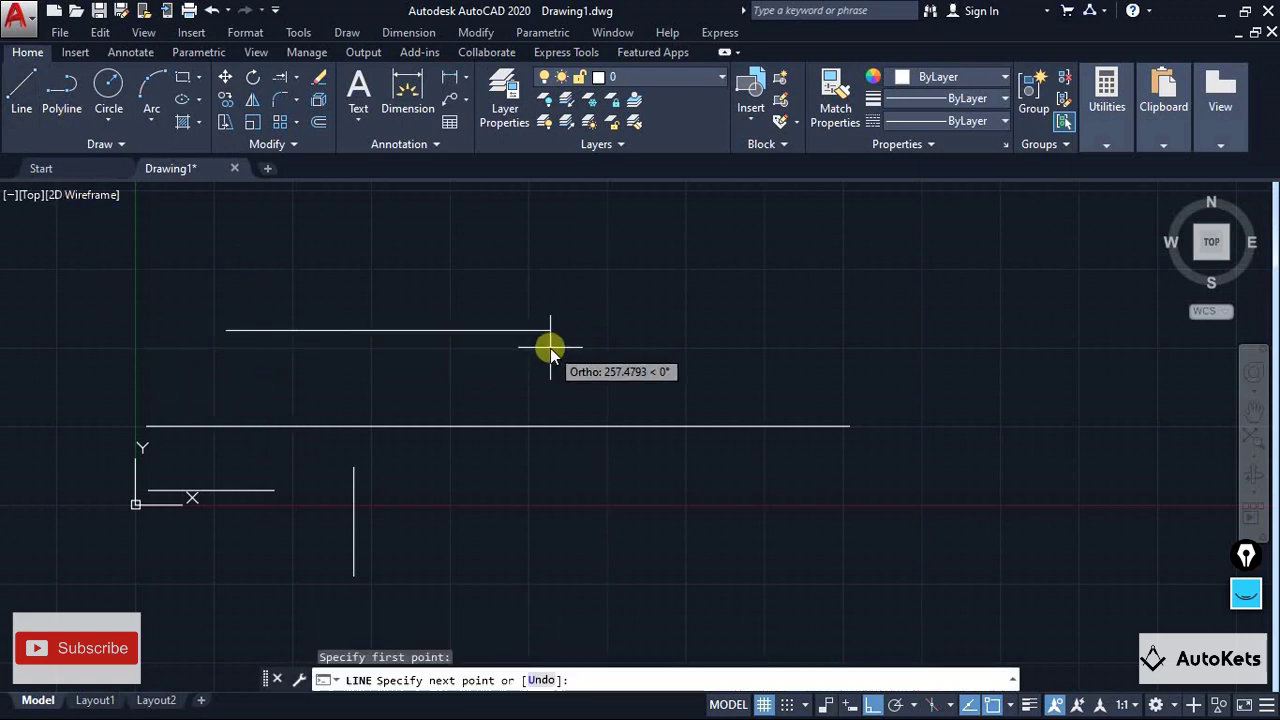
text('cal)
key(Return)
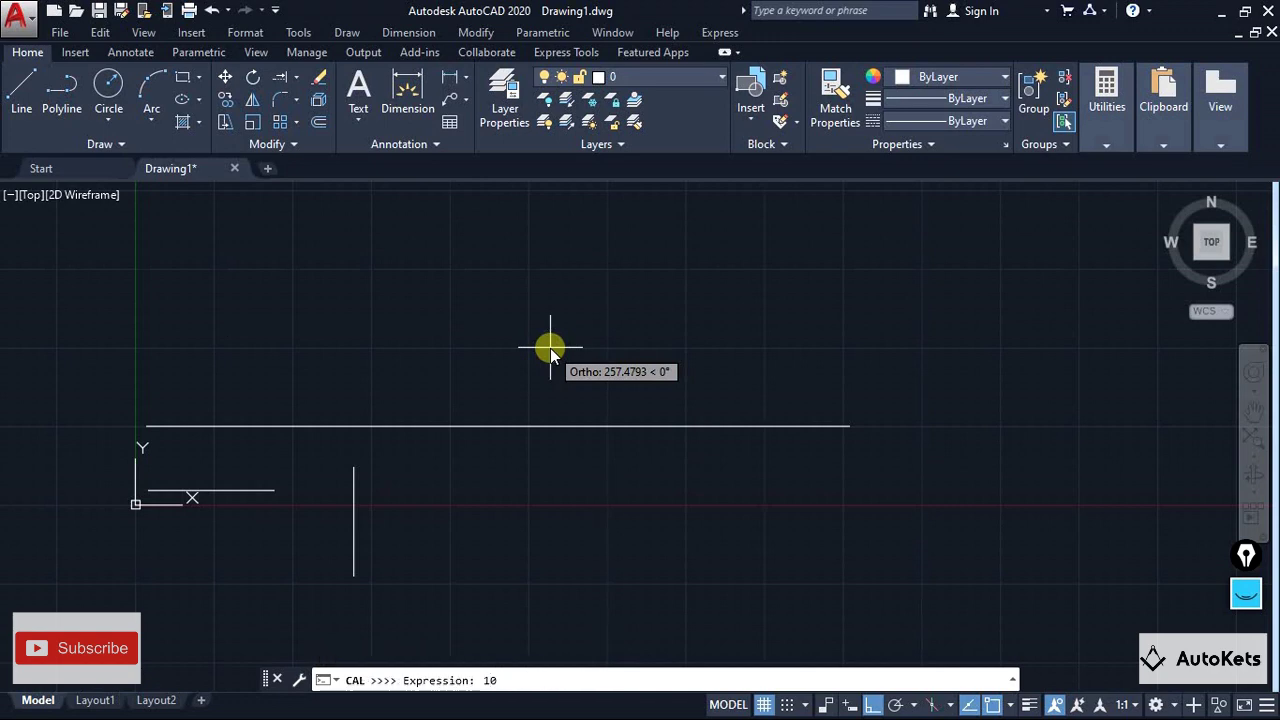
text(10+20)
key(Return)
key(Escape)
Measure the distance between the two endpoints of the short horizontal line and leave the measuring command
scroll(212, 344, up, 4)
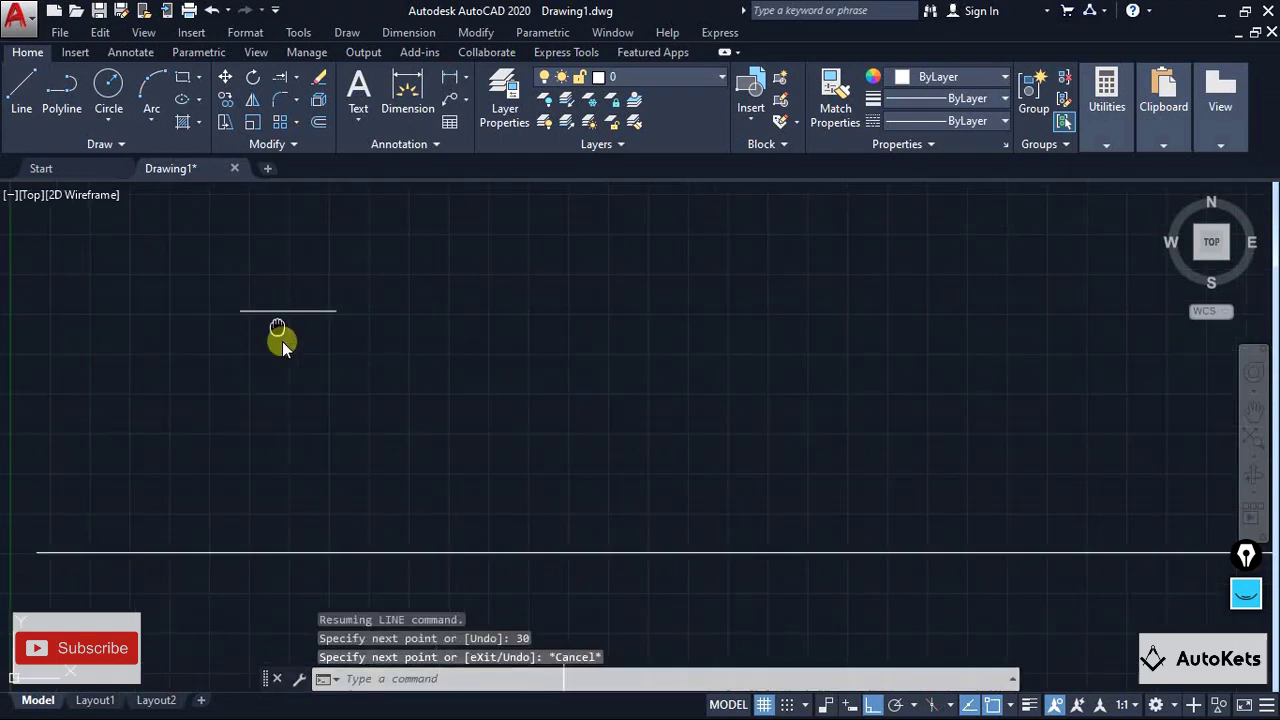
middle_drag(282, 341, 667, 424)
scroll(667, 424, up, 4)
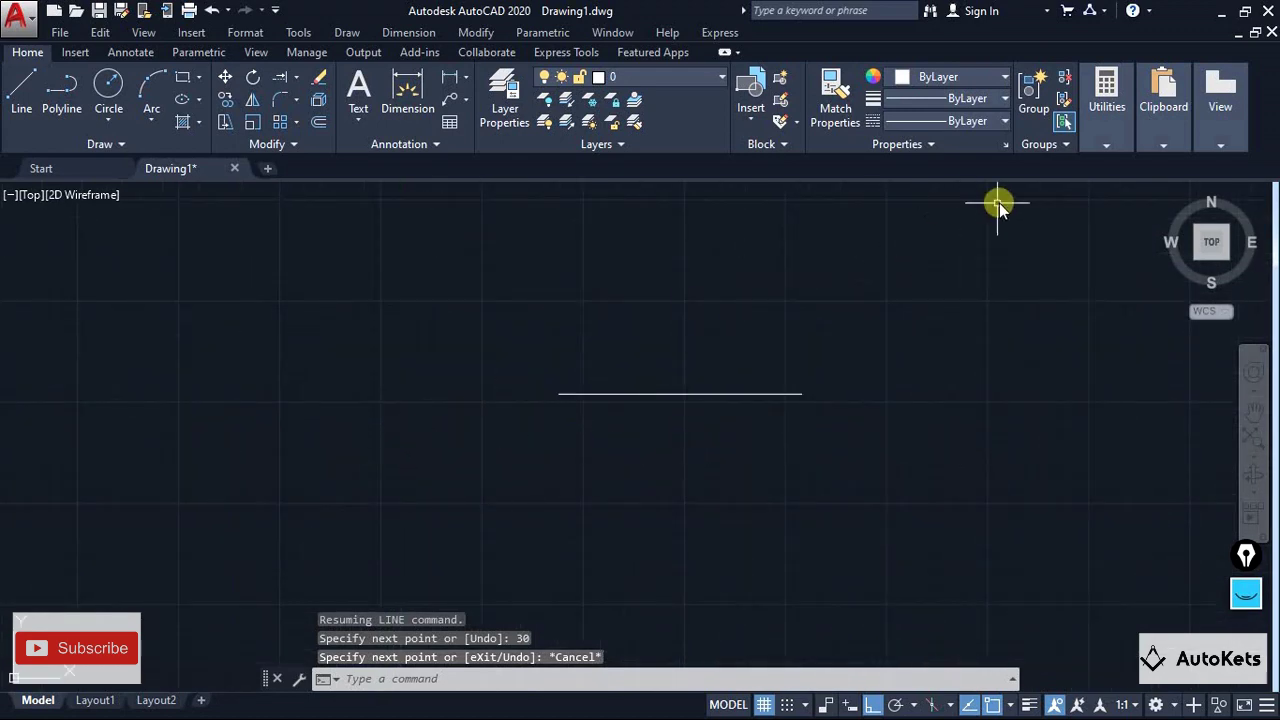
click(1104, 138)
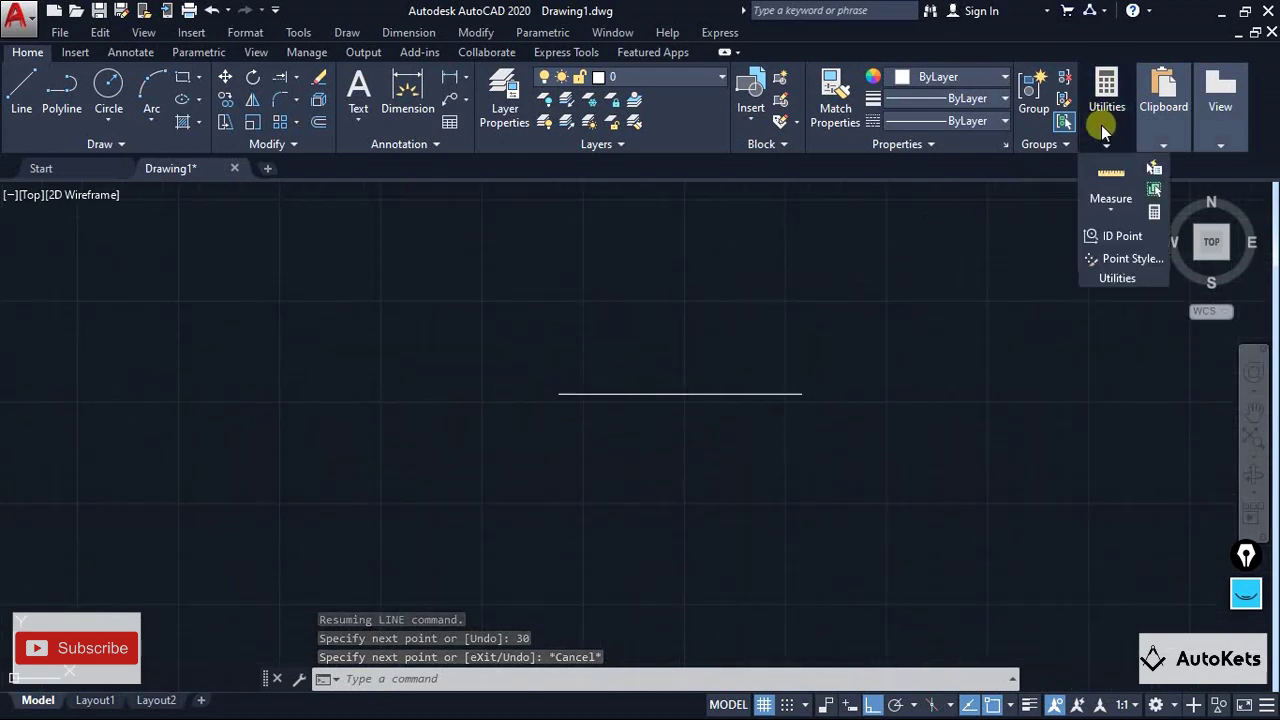
click(1112, 206)
click(1111, 279)
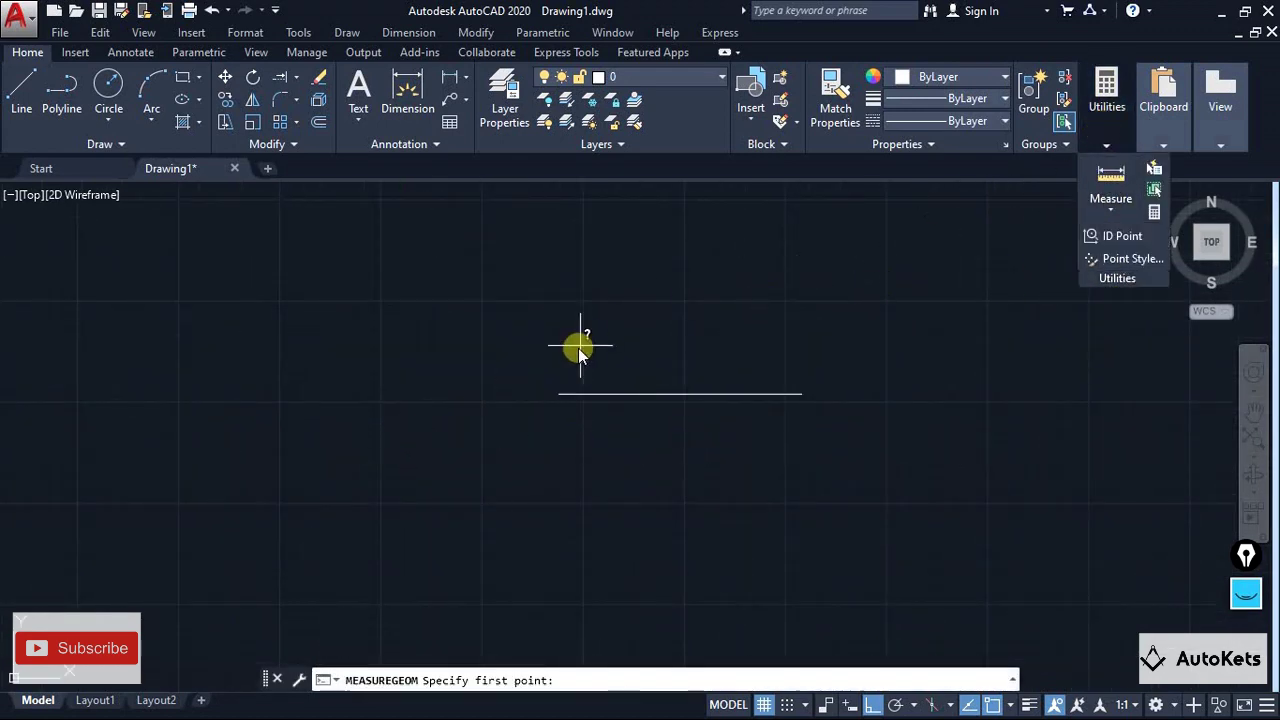
click(557, 398)
click(801, 395)
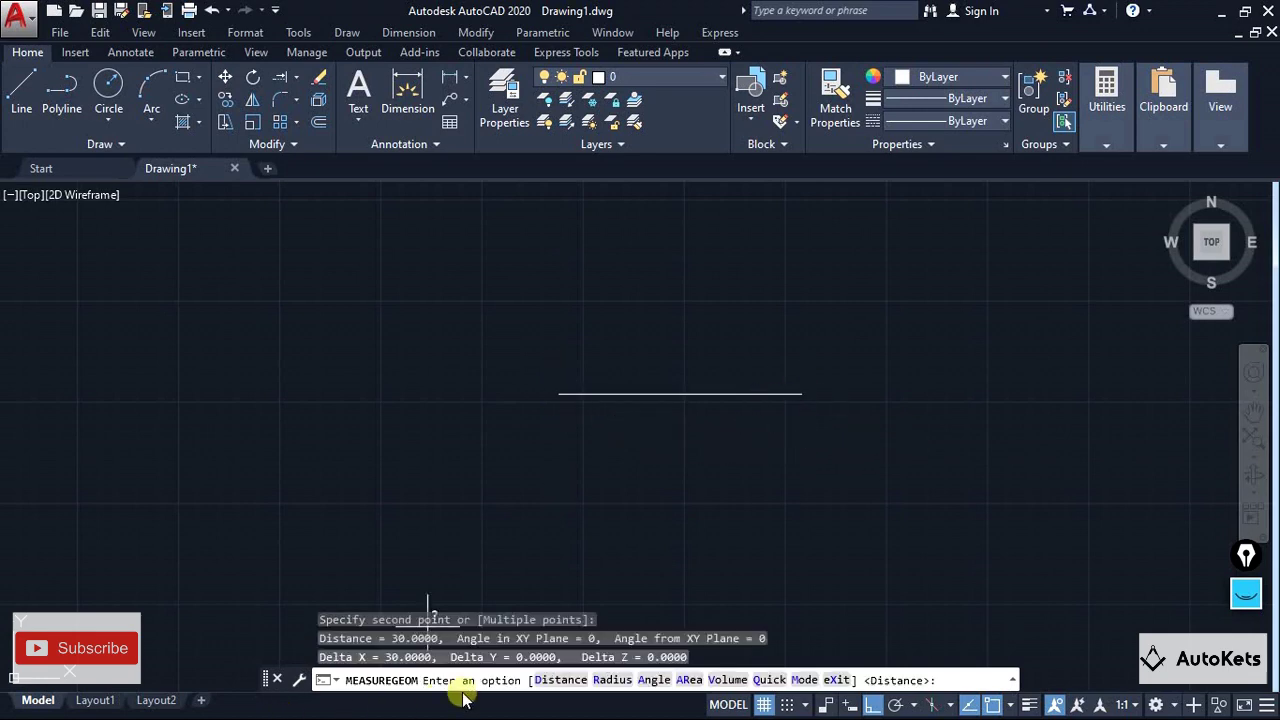
click(561, 680)
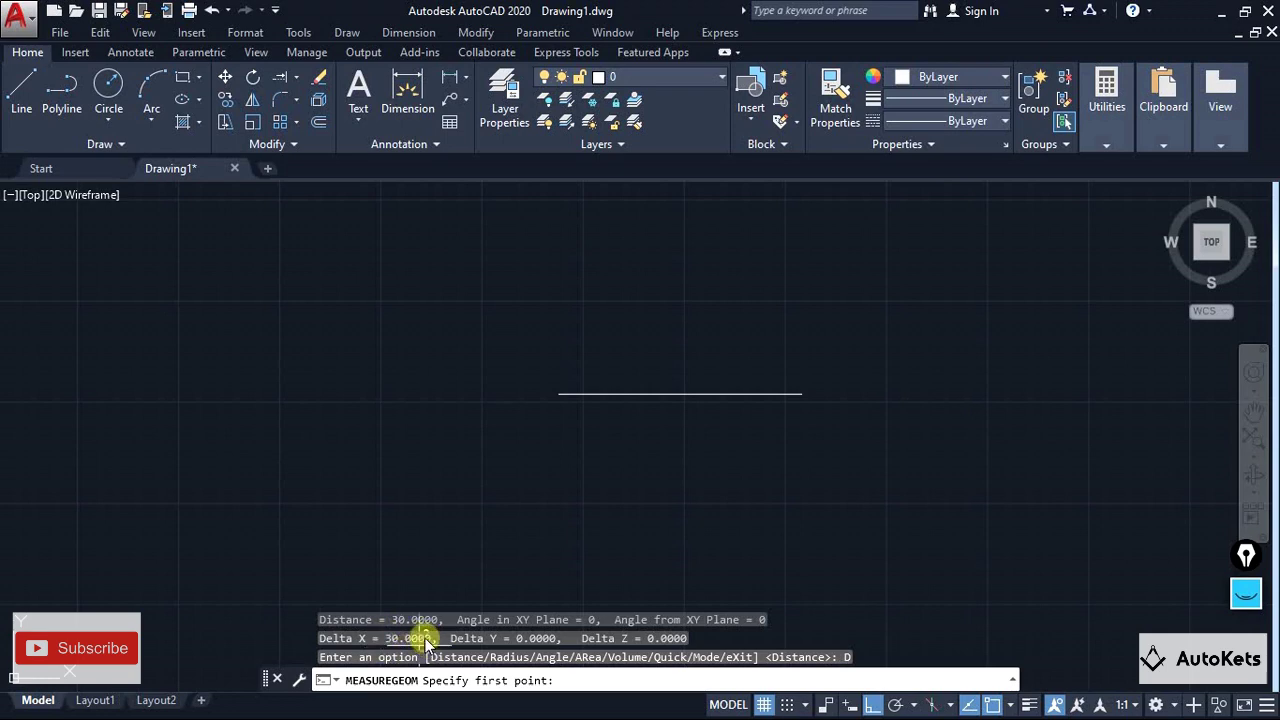
key(Escape)
middle_drag(744, 437, 378, 278)
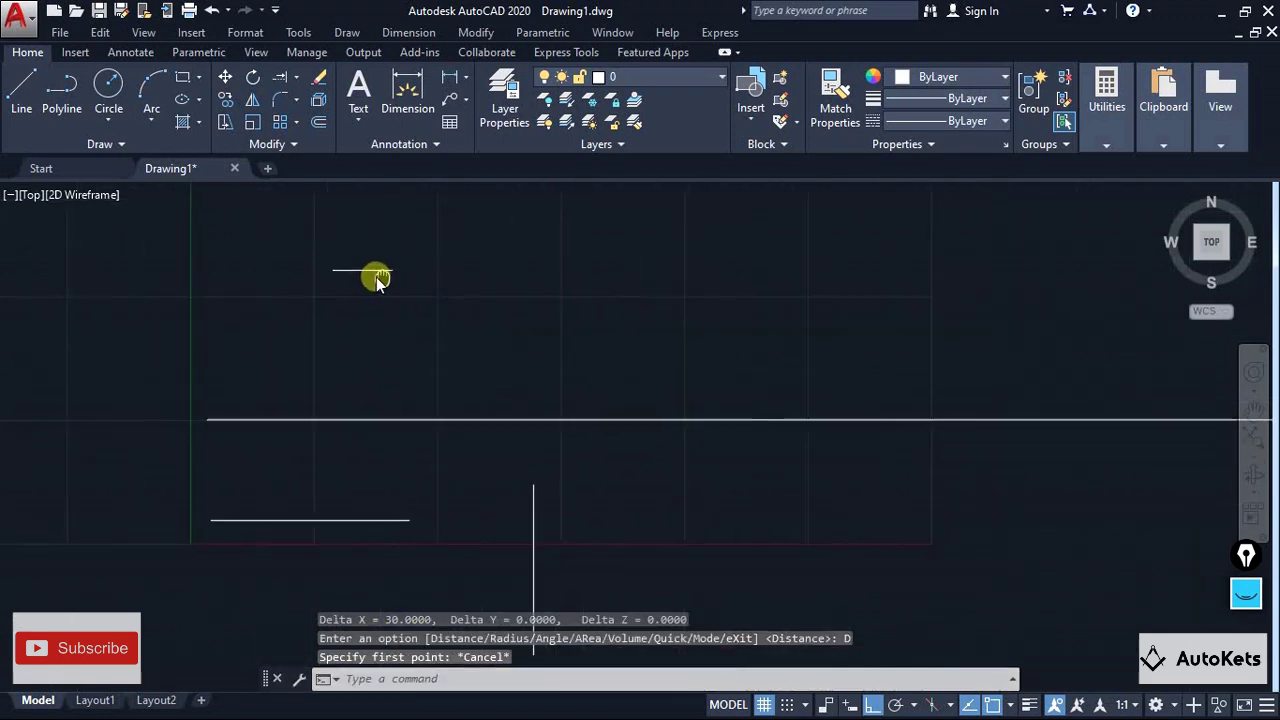
scroll(480, 297, down, 4)
middle_drag(480, 297, 528, 342)
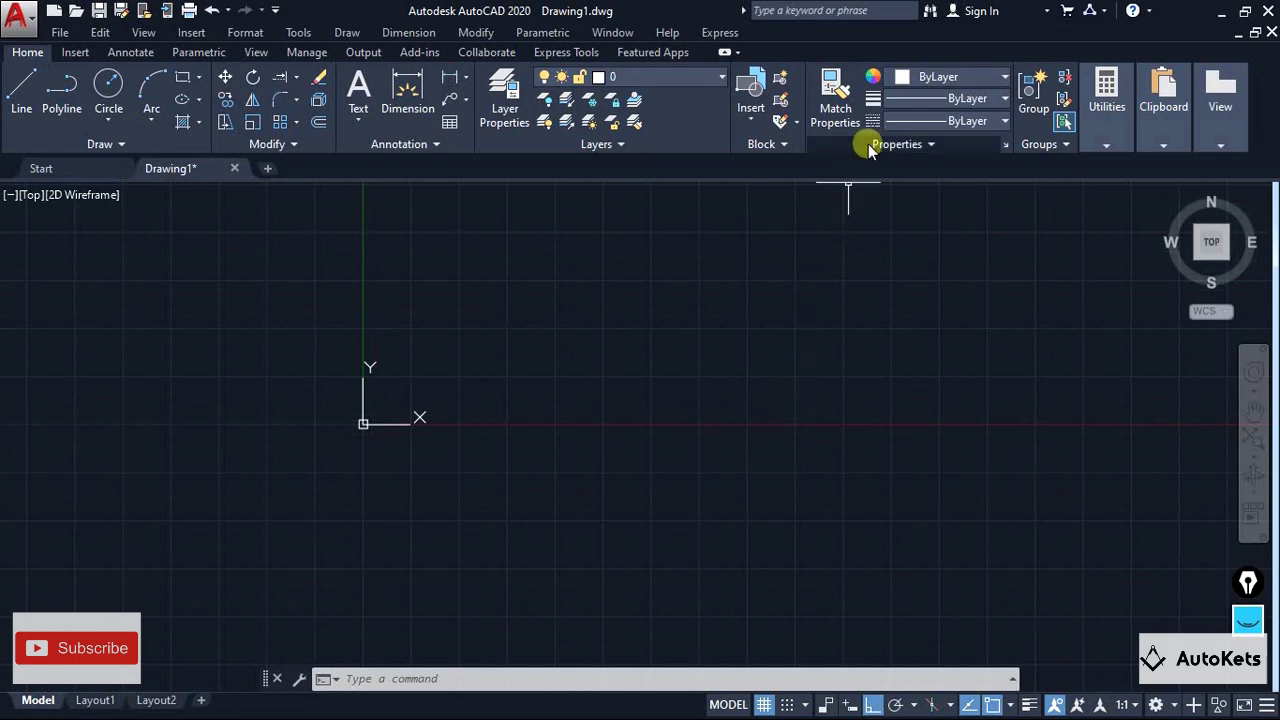
Load the ZIGZAG linetype from acad.lin into the drawing
click(930, 121)
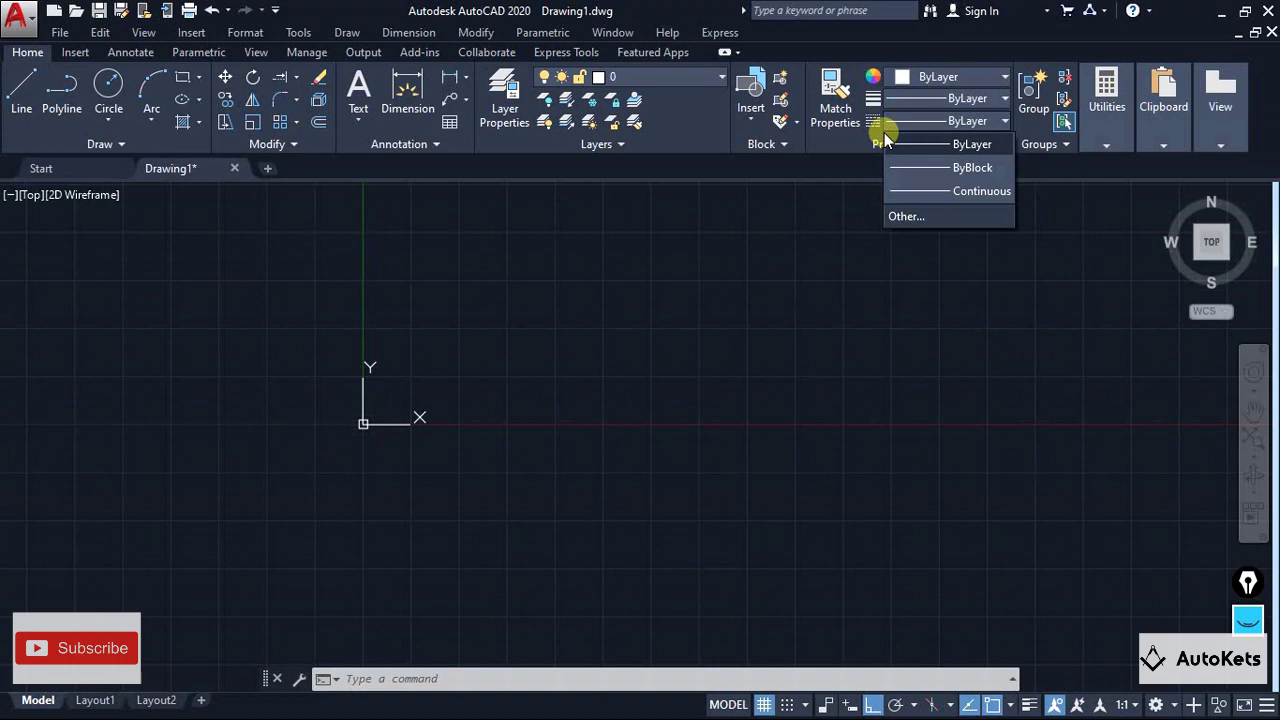
click(853, 190)
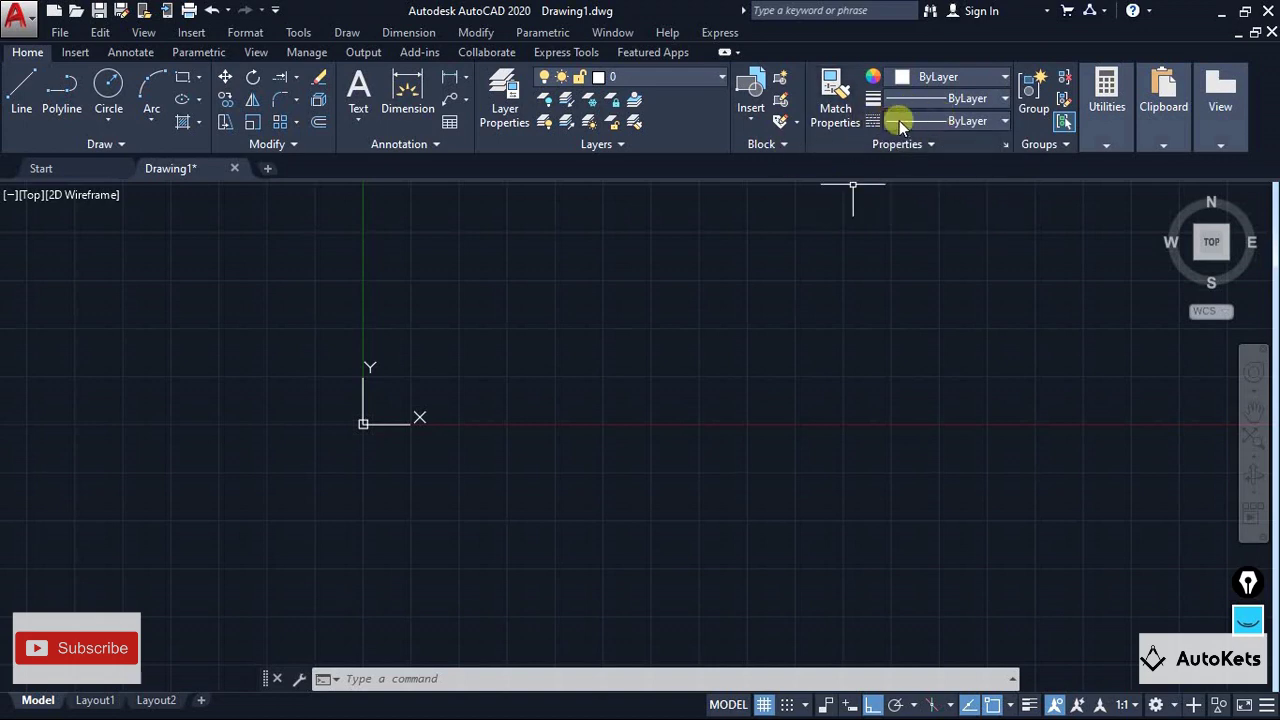
click(900, 121)
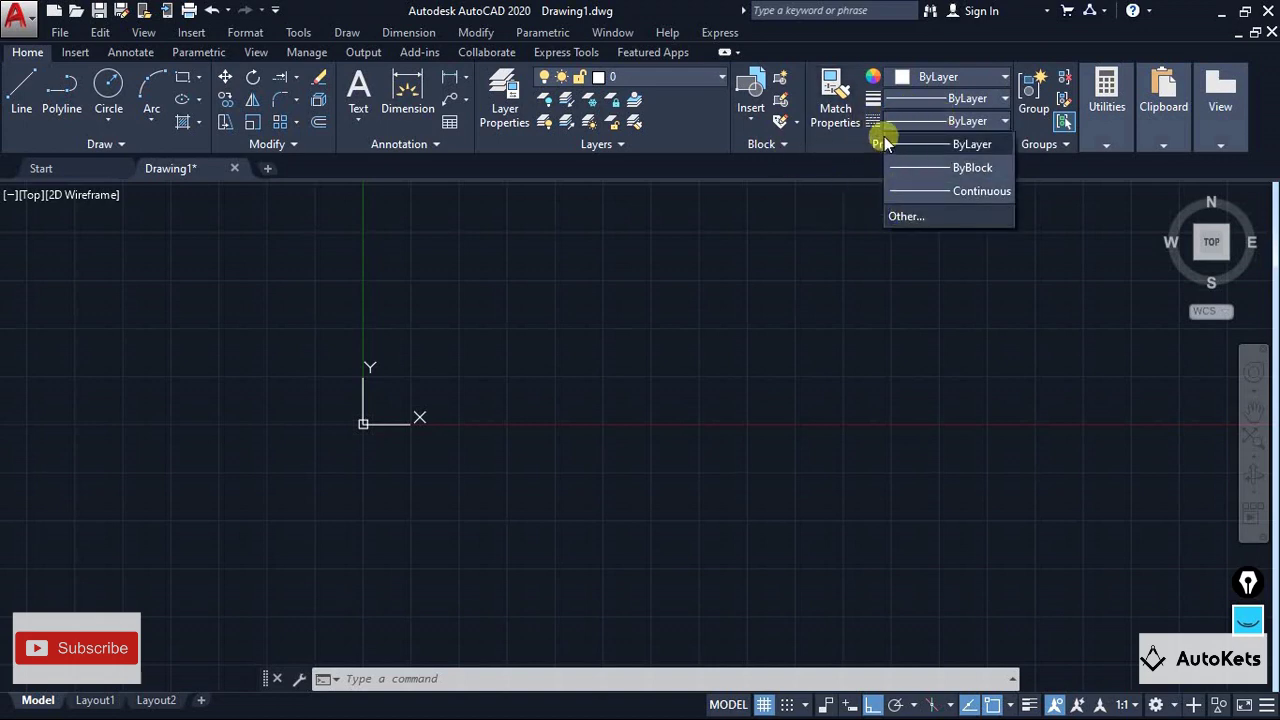
click(904, 218)
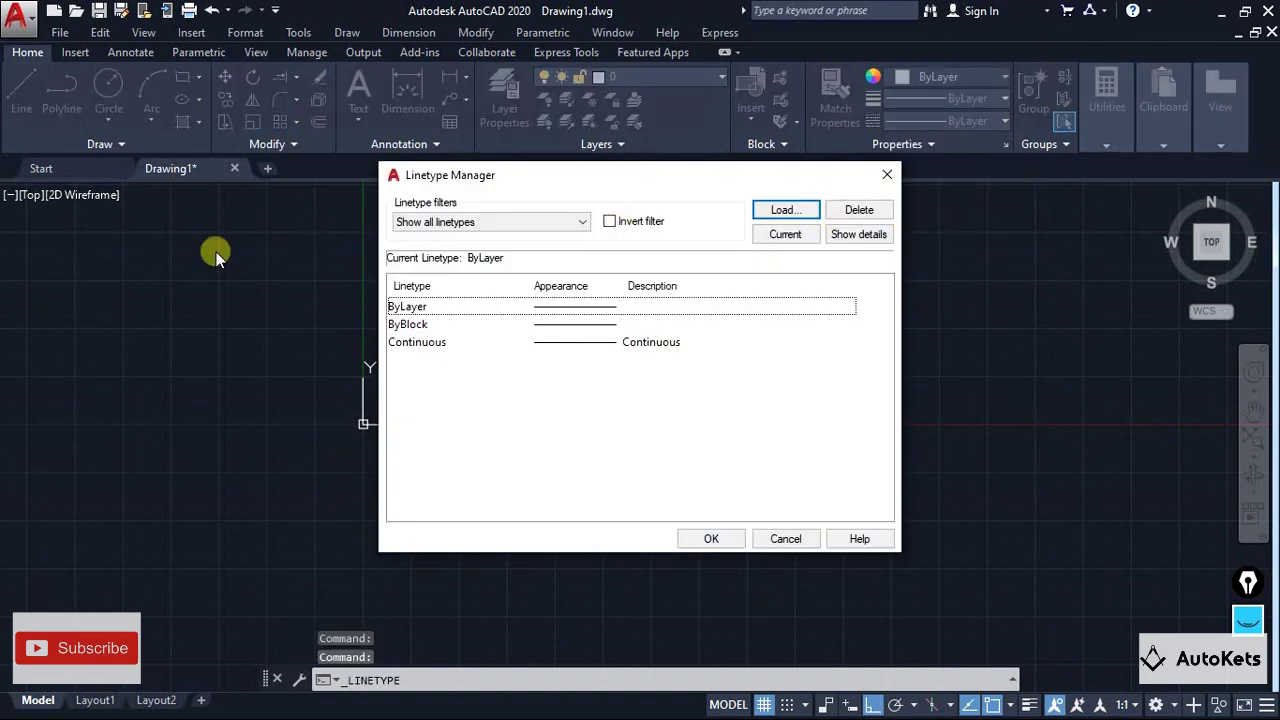
click(785, 210)
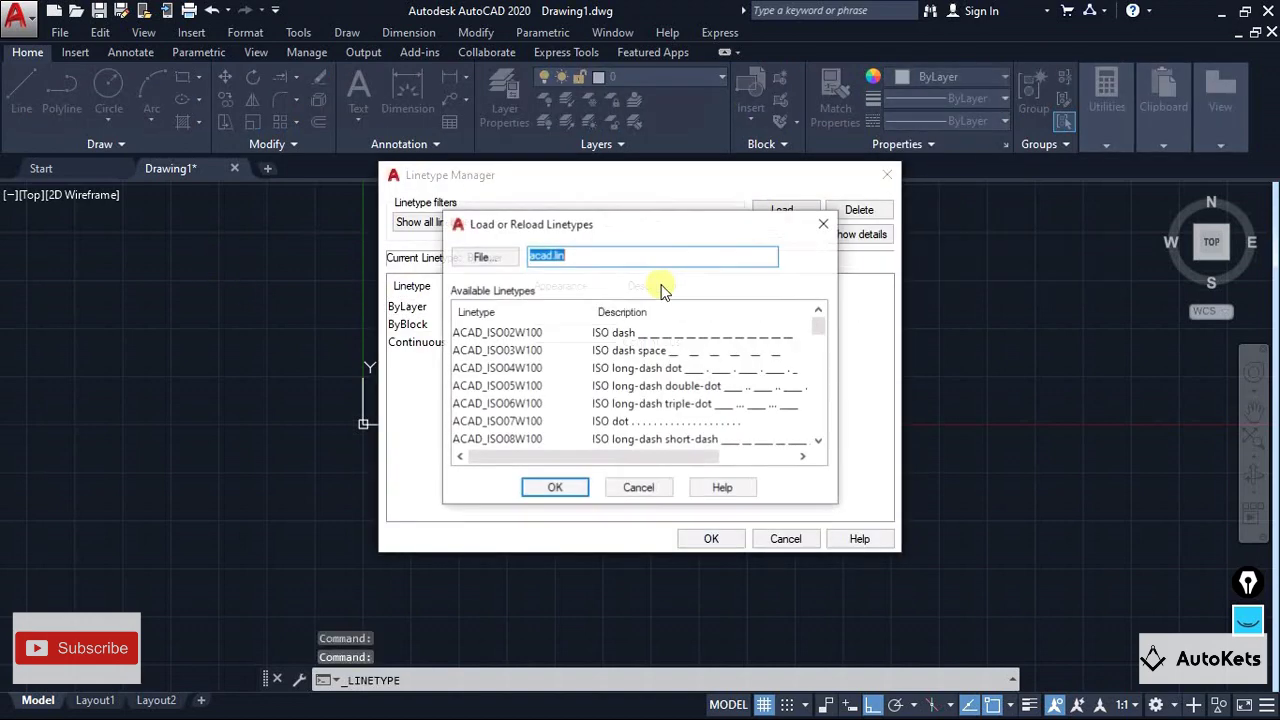
scroll(580, 360, down, 8)
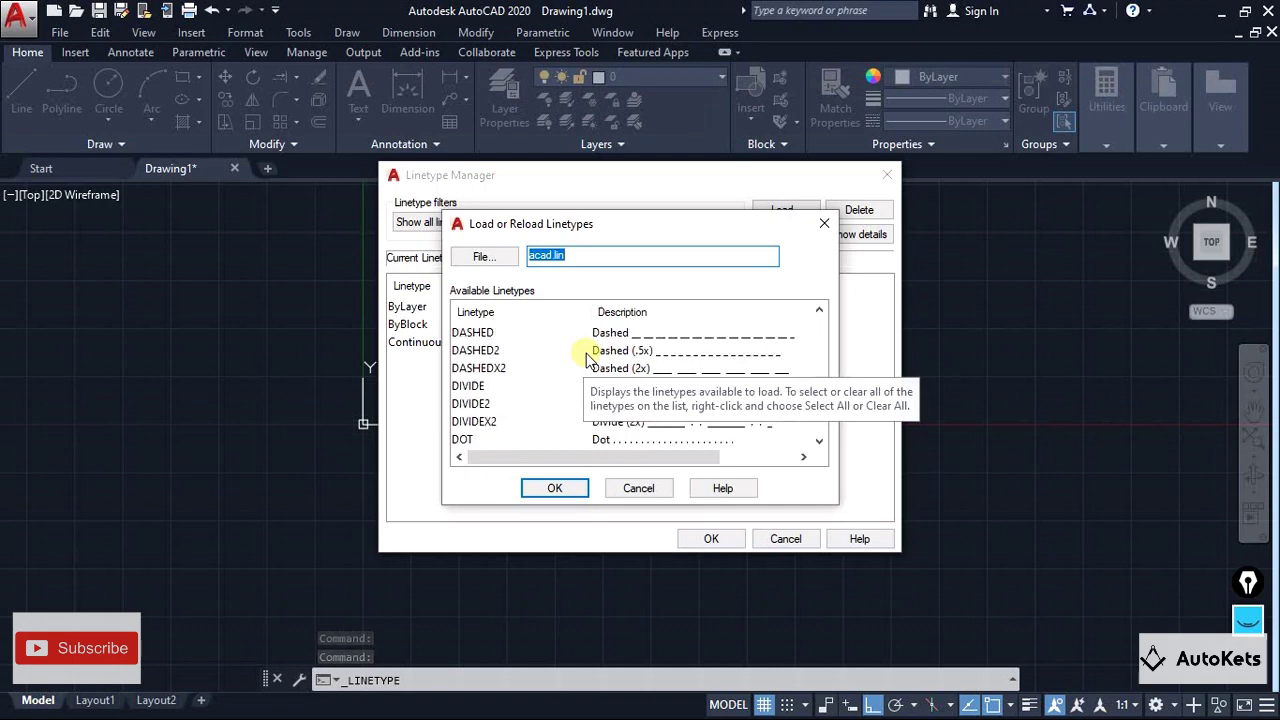
scroll(588, 366, down, 2)
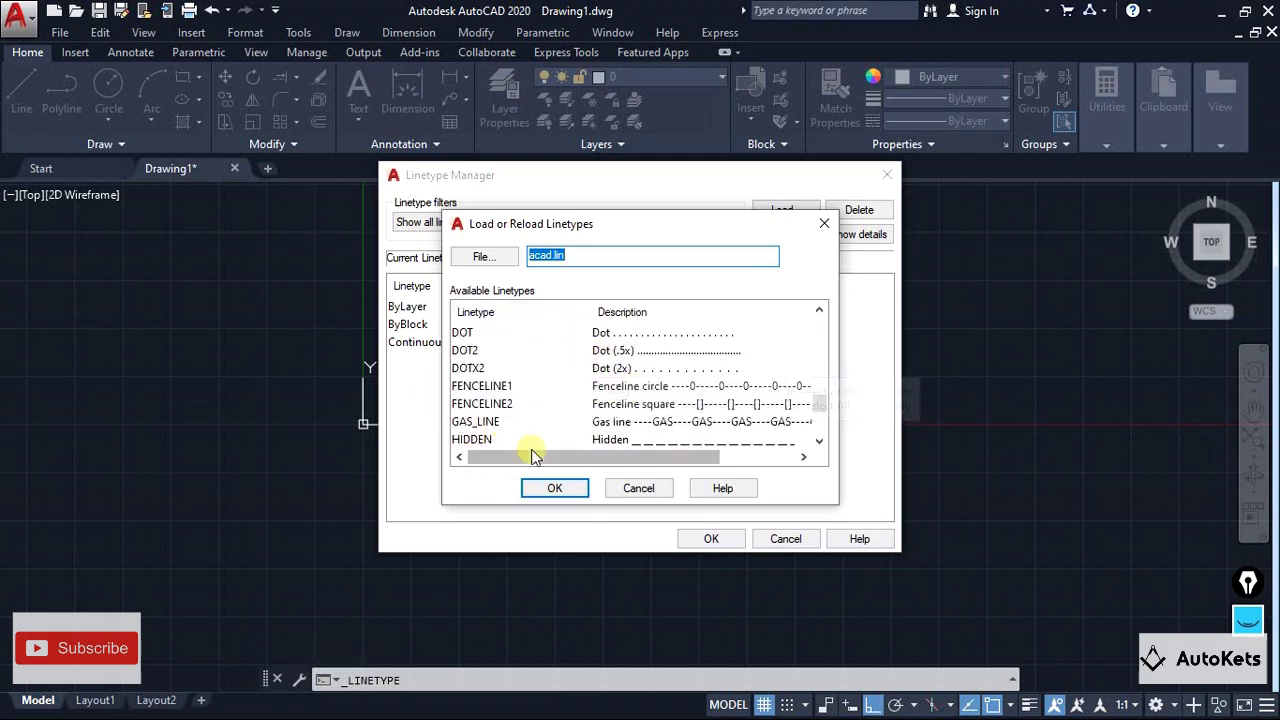
scroll(532, 405, down, 3)
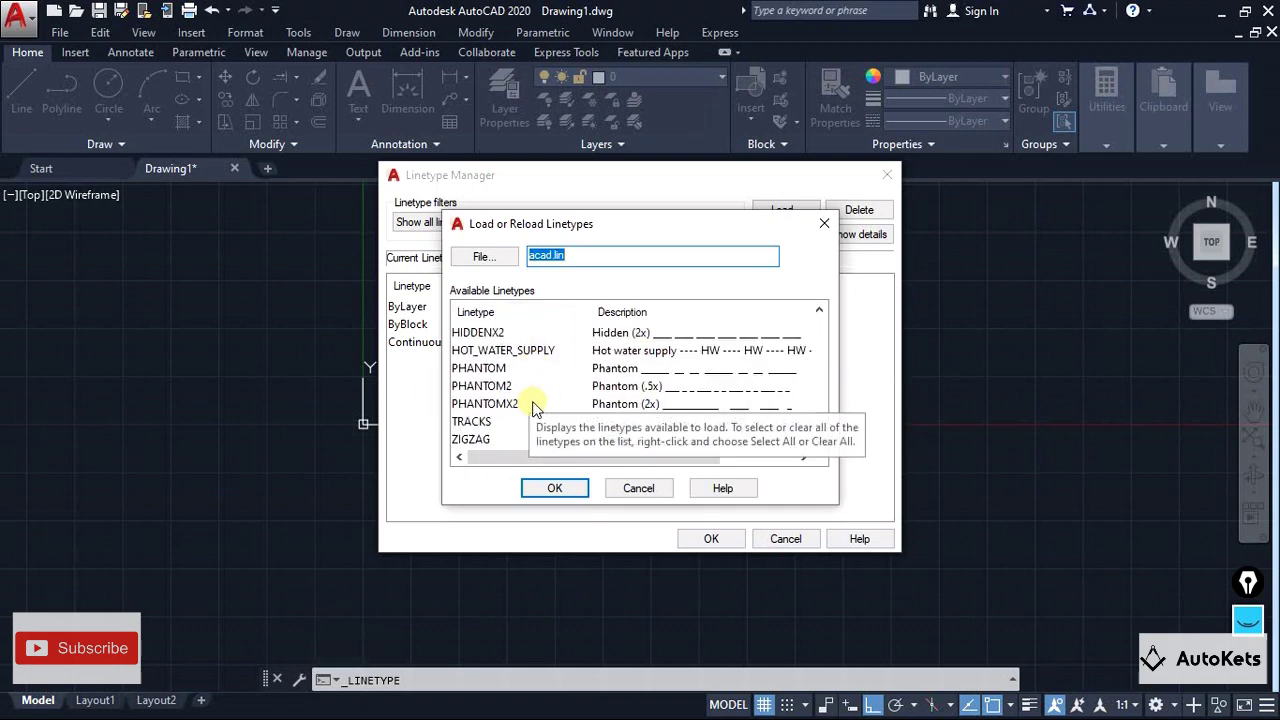
click(470, 439)
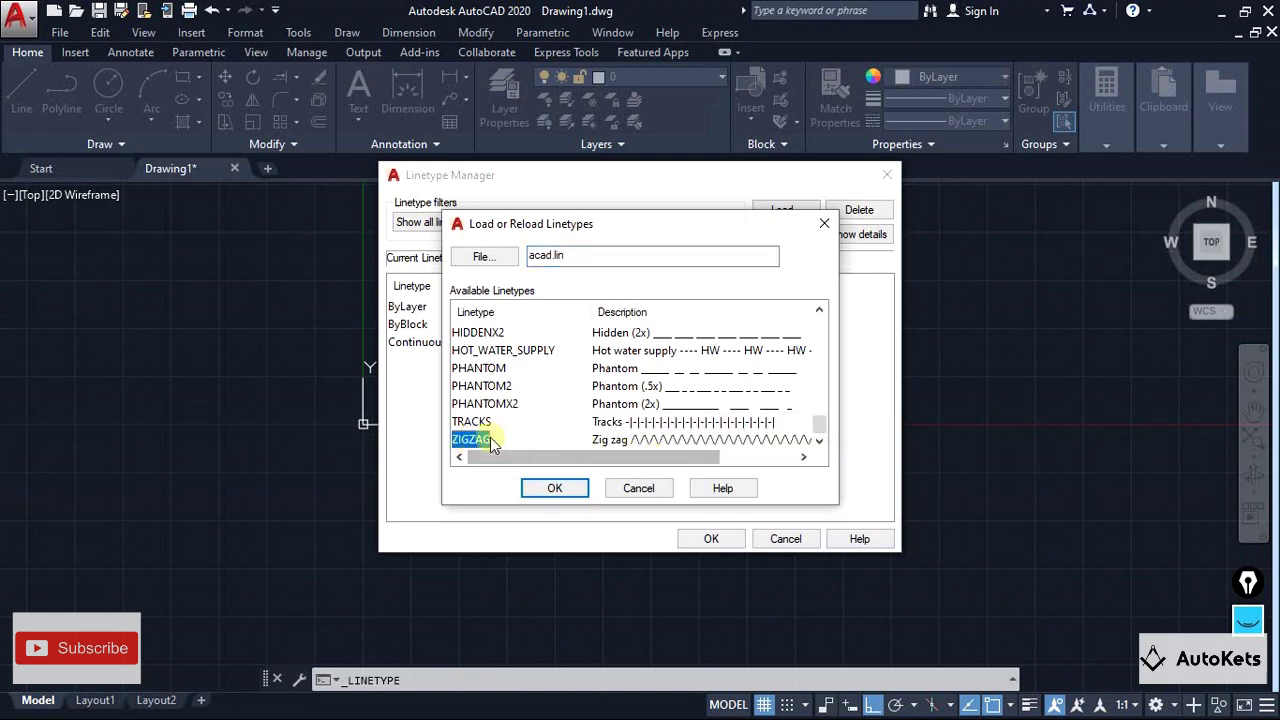
click(560, 489)
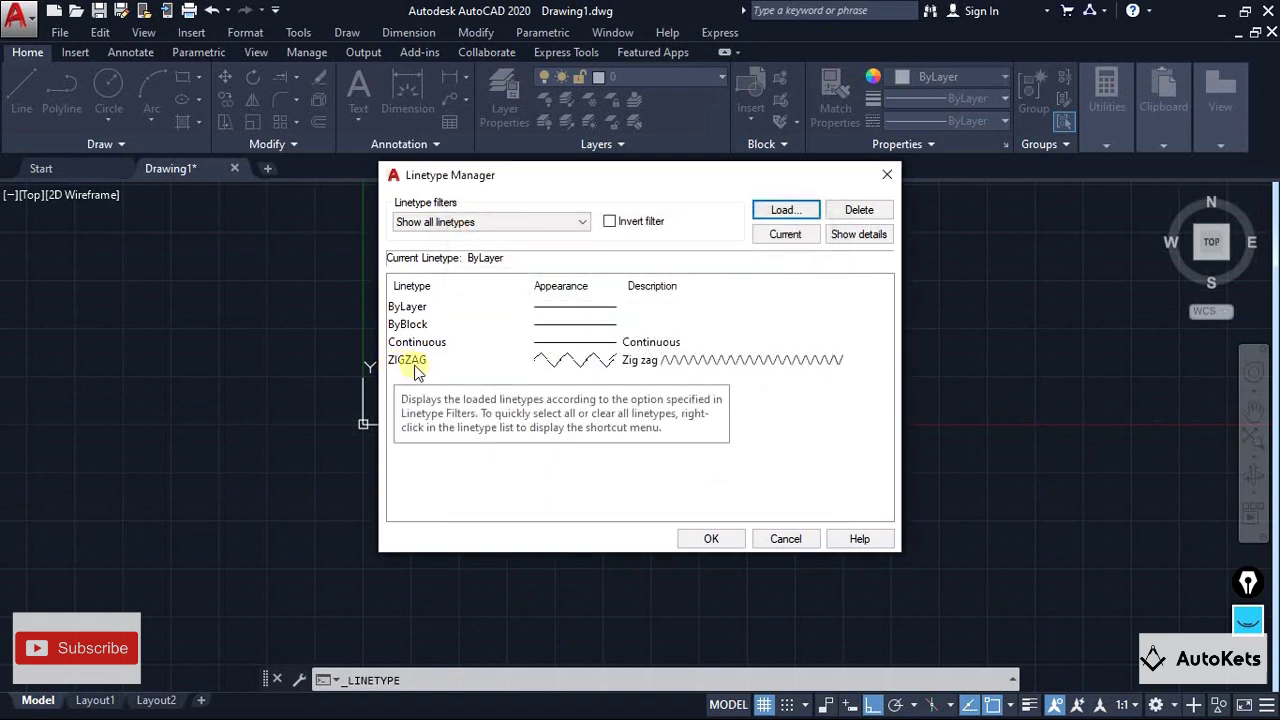
click(709, 540)
Make ZIGZAG the current linetype and draw a long horizontal line with it above the origin
click(921, 122)
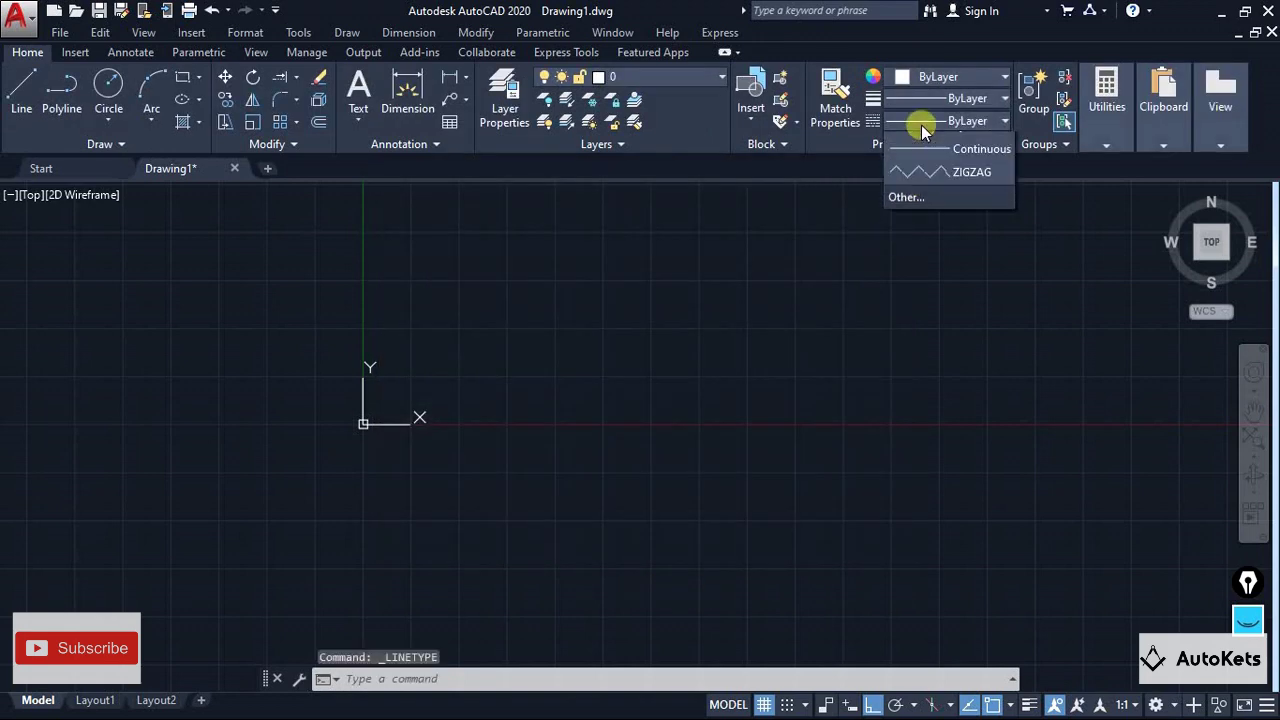
click(923, 210)
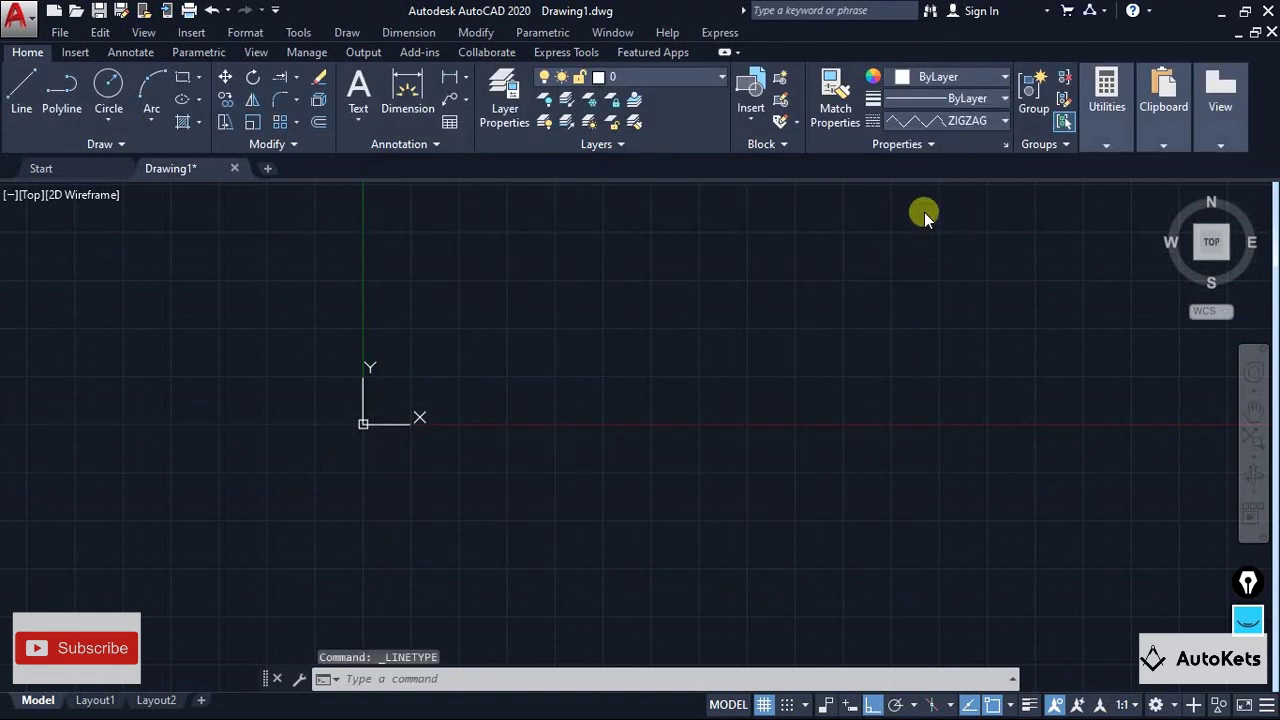
click(15, 105)
click(140, 330)
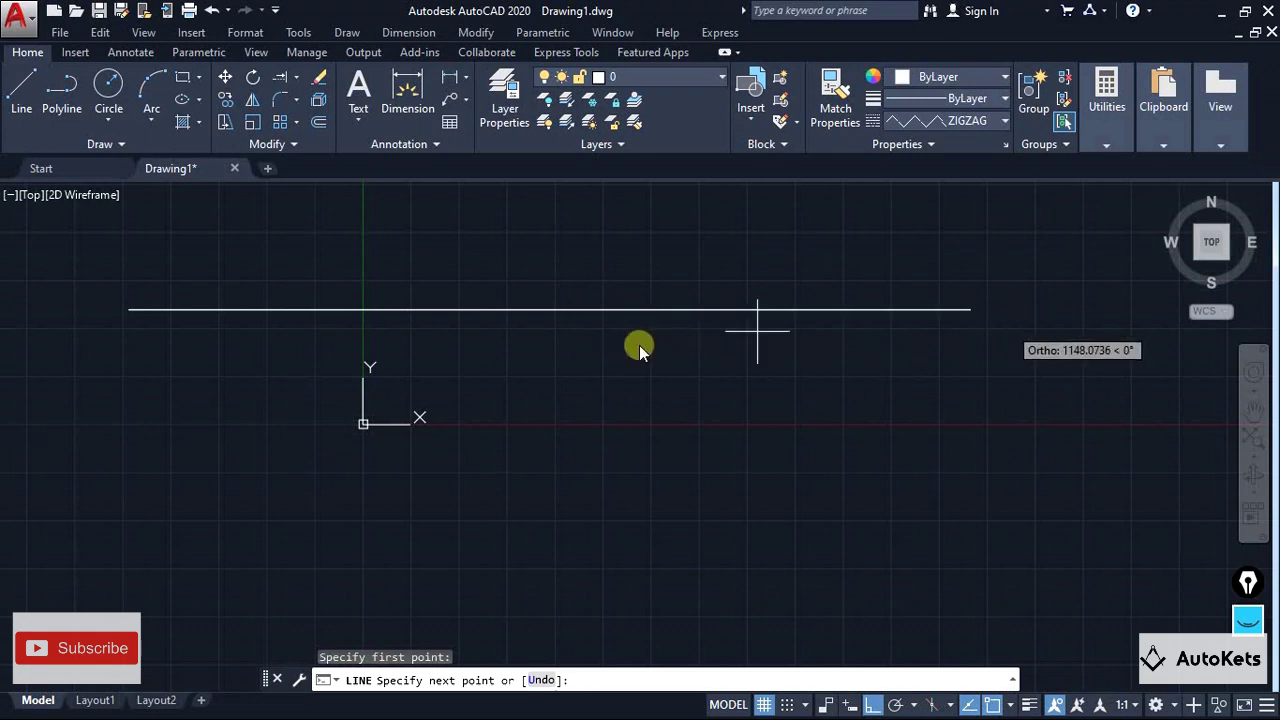
scroll(620, 340, down, 3)
scroll(600, 336, up, 5)
click(599, 334)
key(Escape)
Delete the zigzag line from the drawing
scroll(423, 323, down, 5)
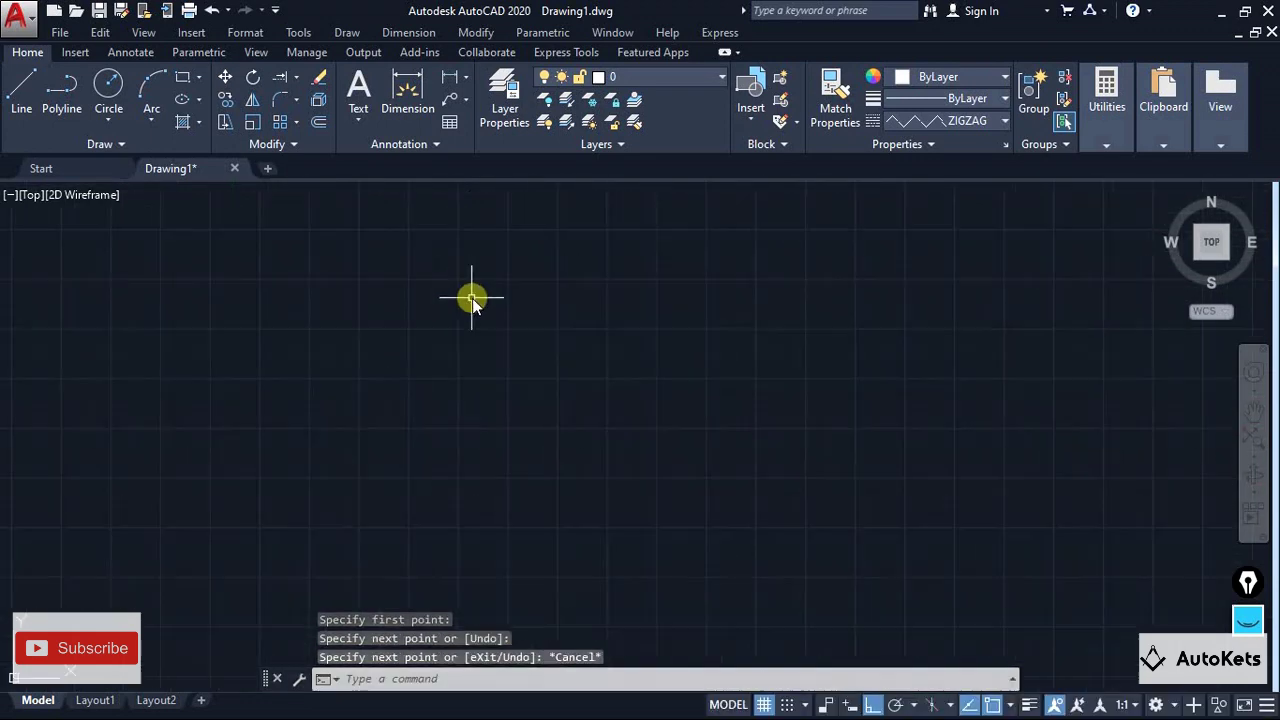
scroll(569, 443, down, 3)
scroll(509, 340, up, 3)
middle_drag(509, 340, 531, 446)
middle_drag(445, 477, 455, 516)
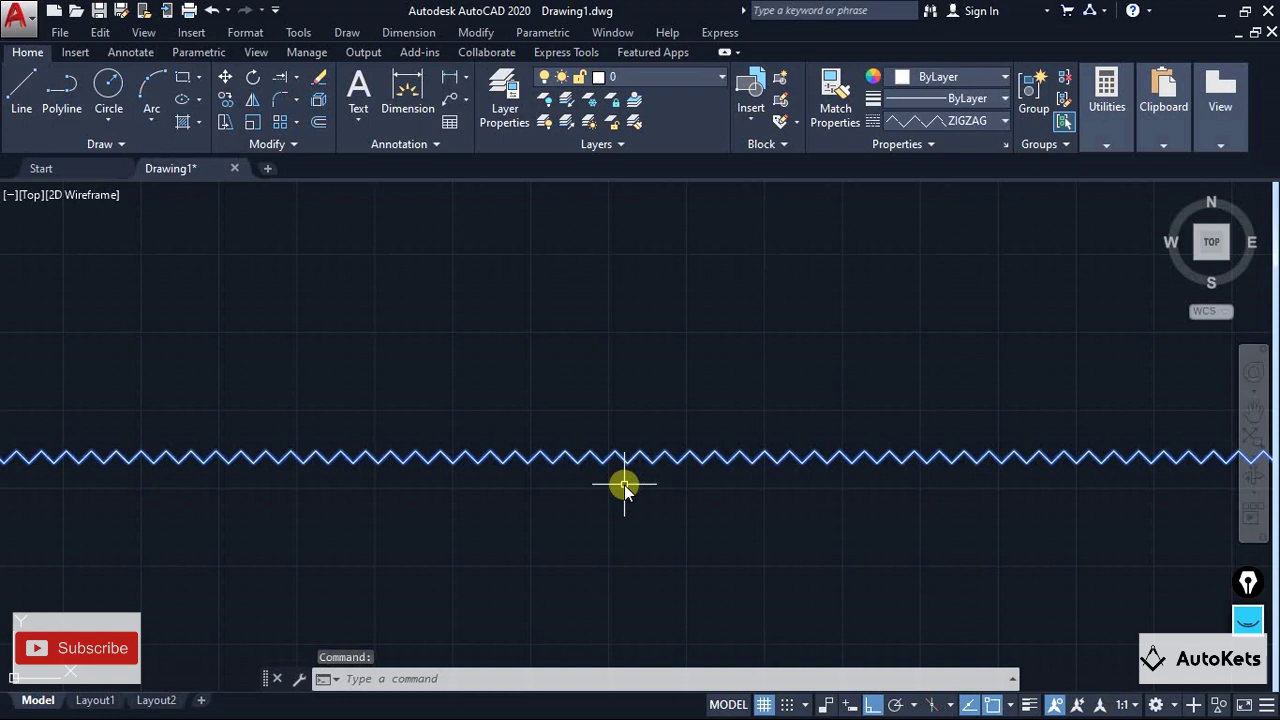
key(Delete)
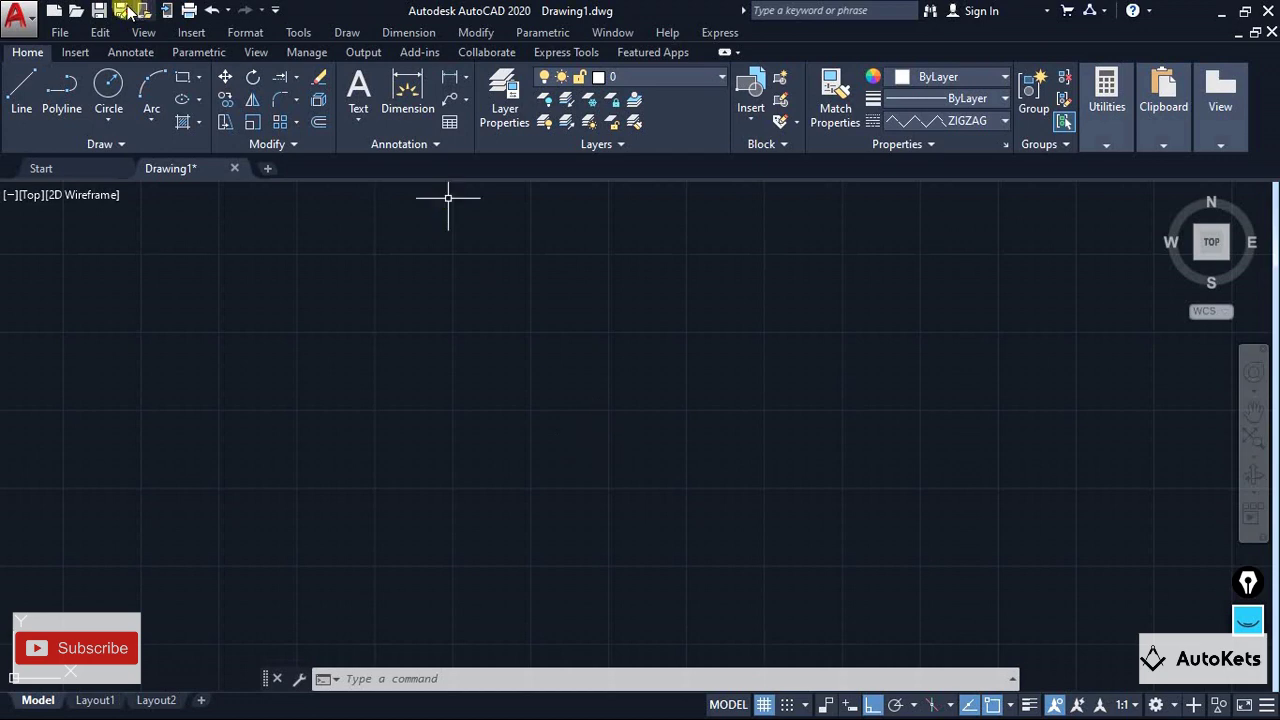
click(35, 112)
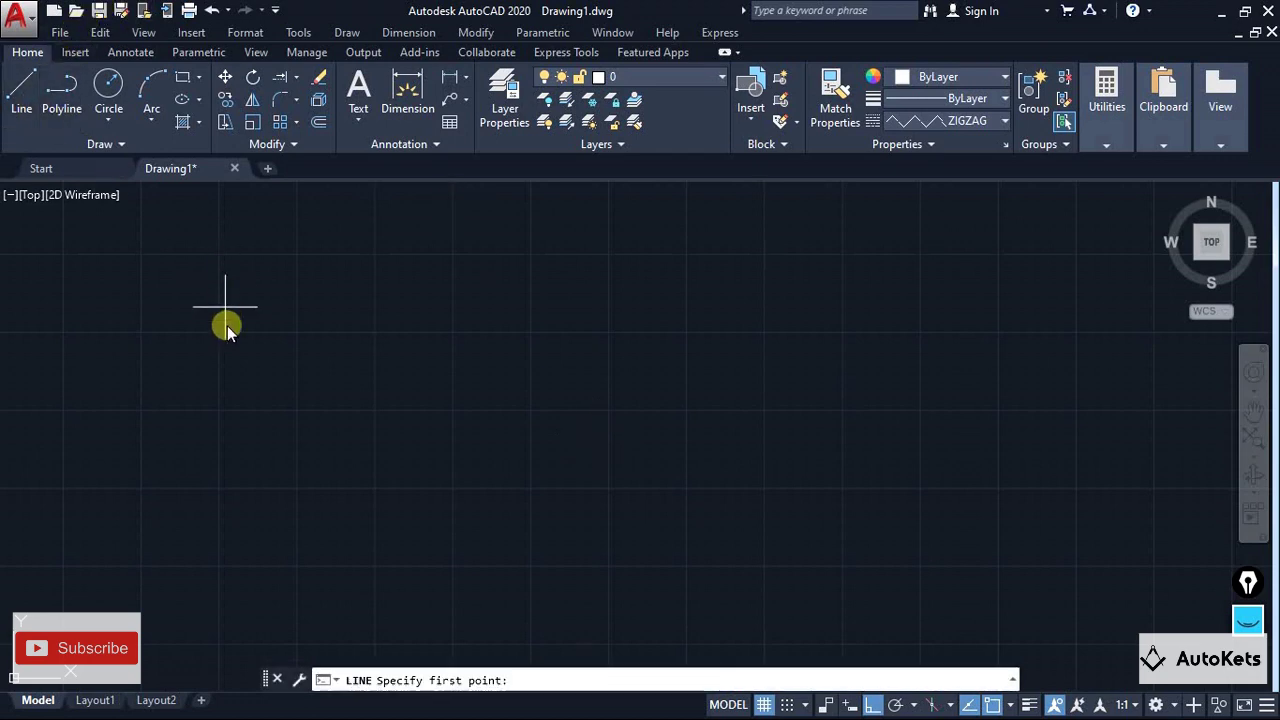
click(168, 410)
key(Escape)
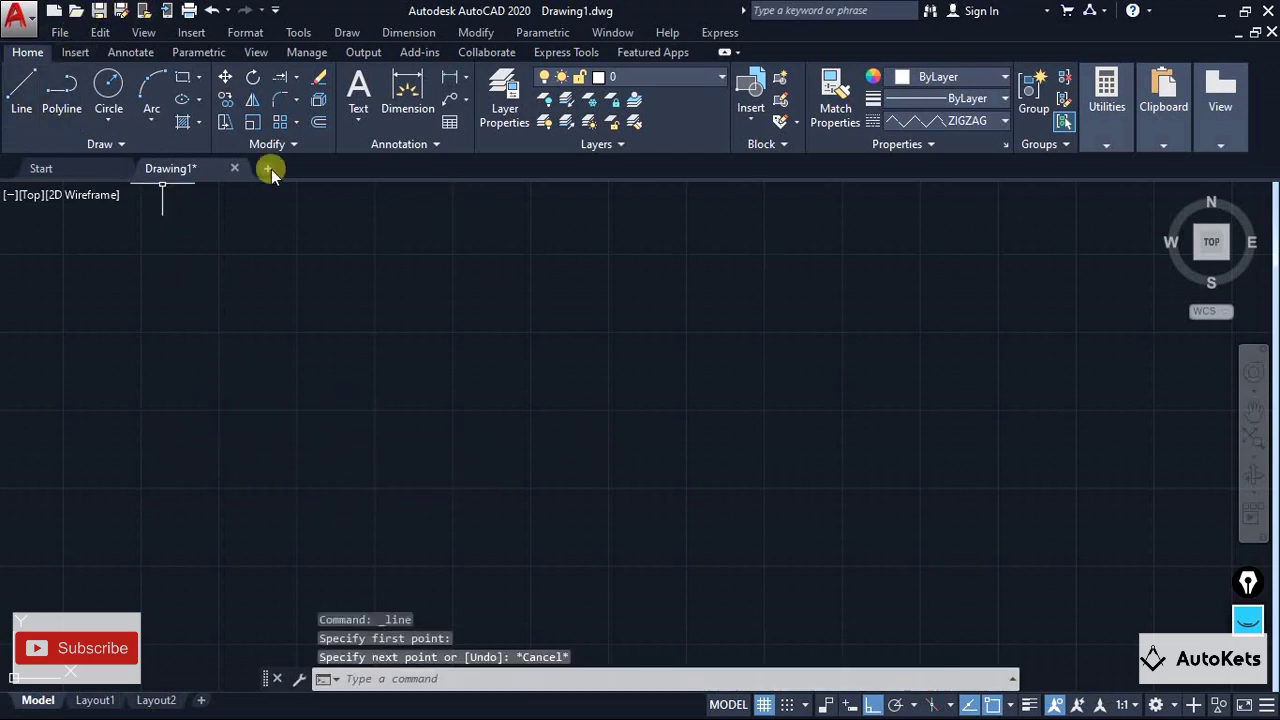
Set the current linetype back to ByLayer and draw a short horizontal line in the empty drawing area
click(947, 122)
click(945, 146)
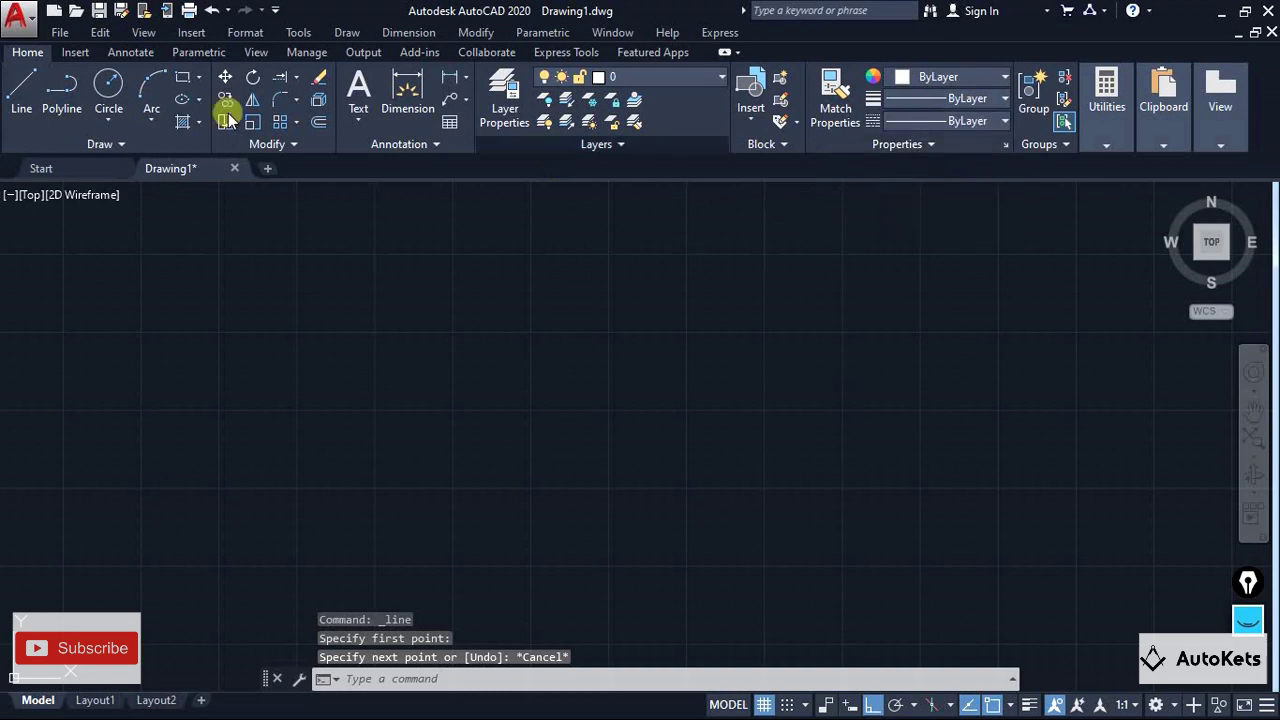
click(21, 88)
click(168, 379)
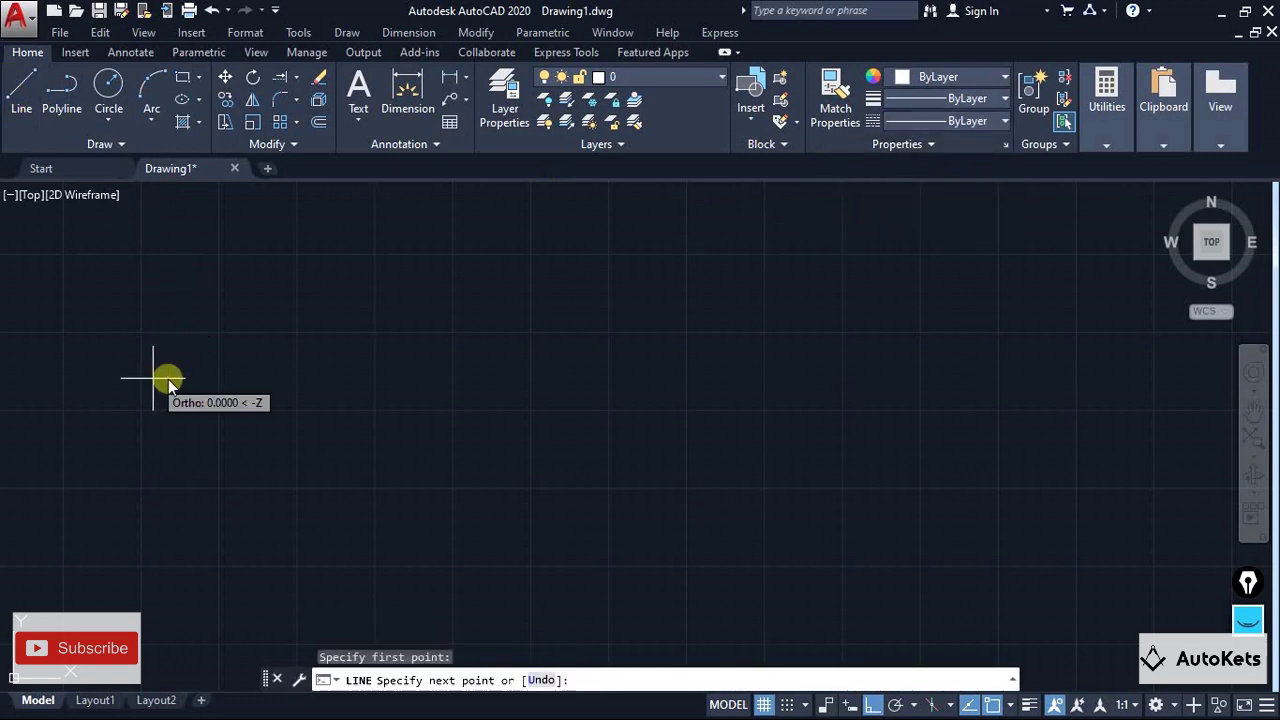
click(320, 379)
key(Escape)
Add the single-line text "AutoKets" starting at the line's right endpoint, with height 2 and the default rotation of 0
click(358, 120)
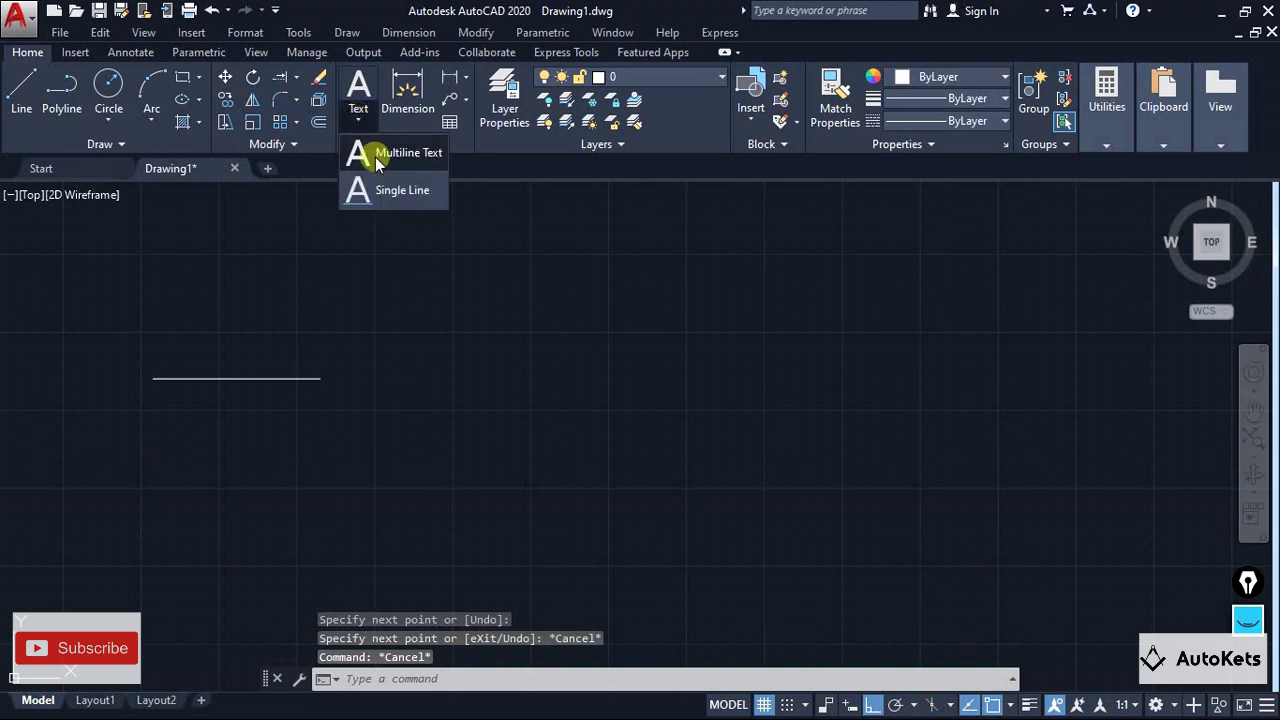
click(380, 190)
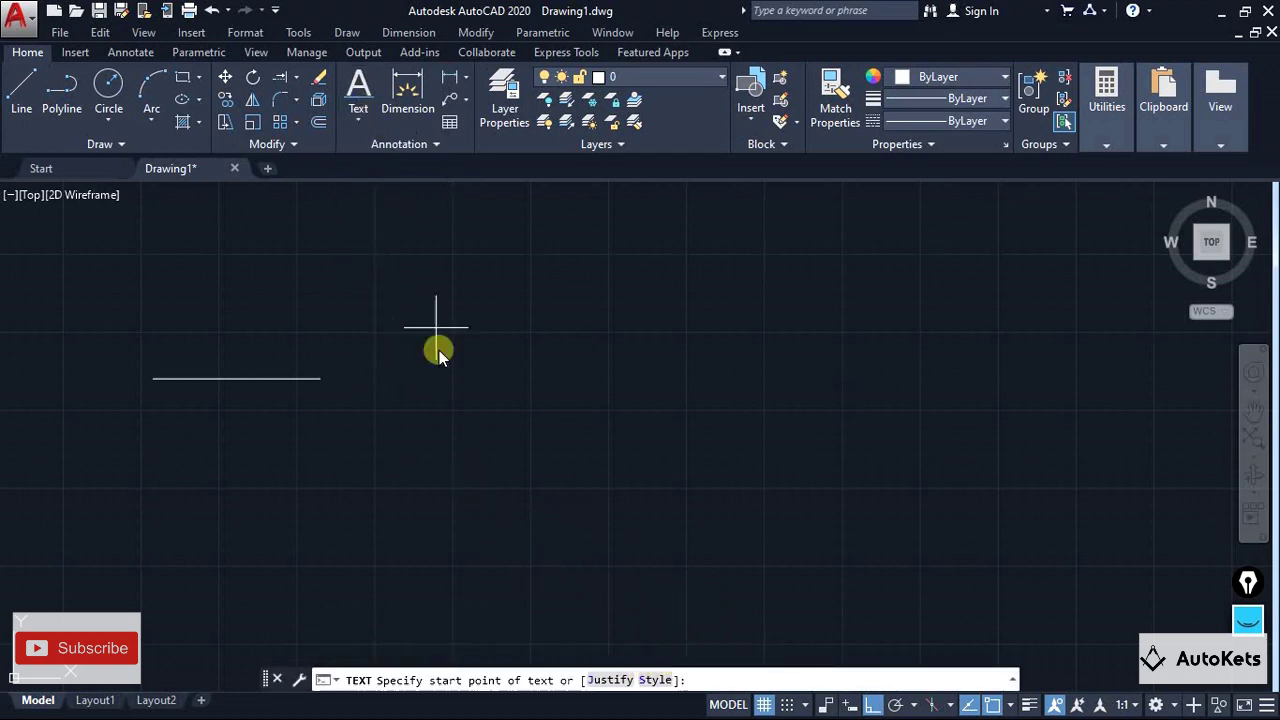
click(319, 377)
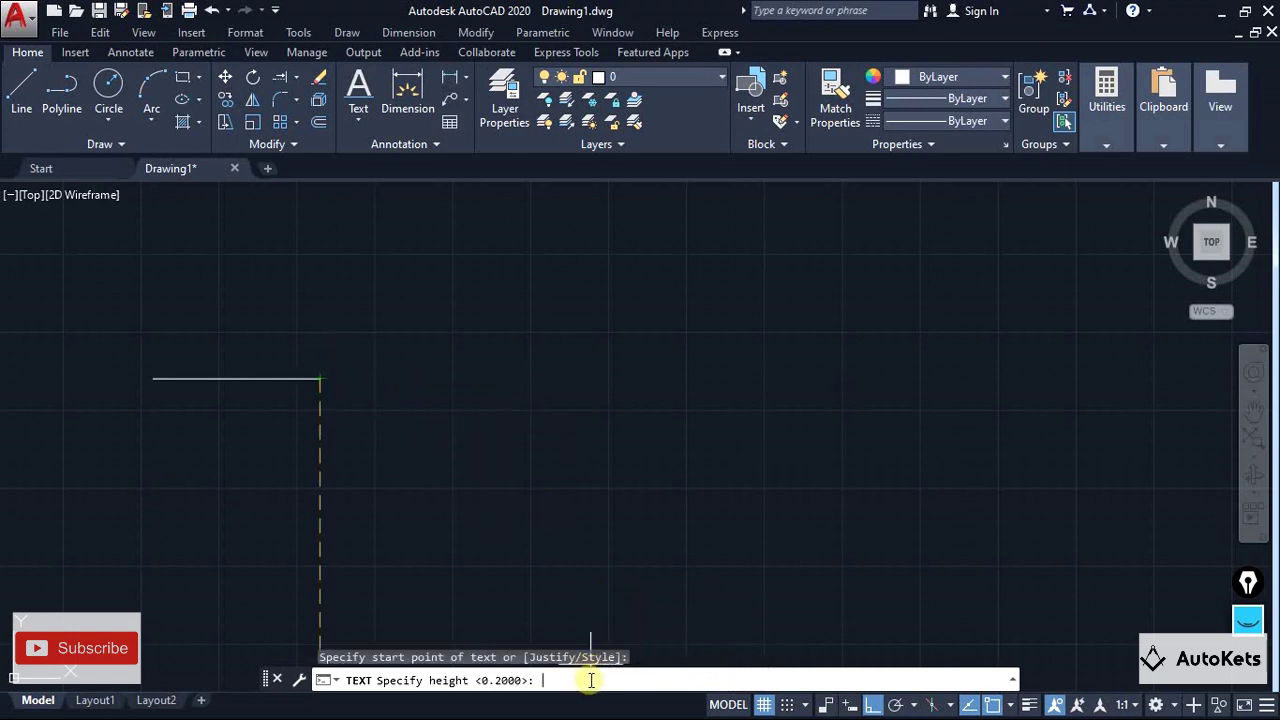
text(2)
key(Return)
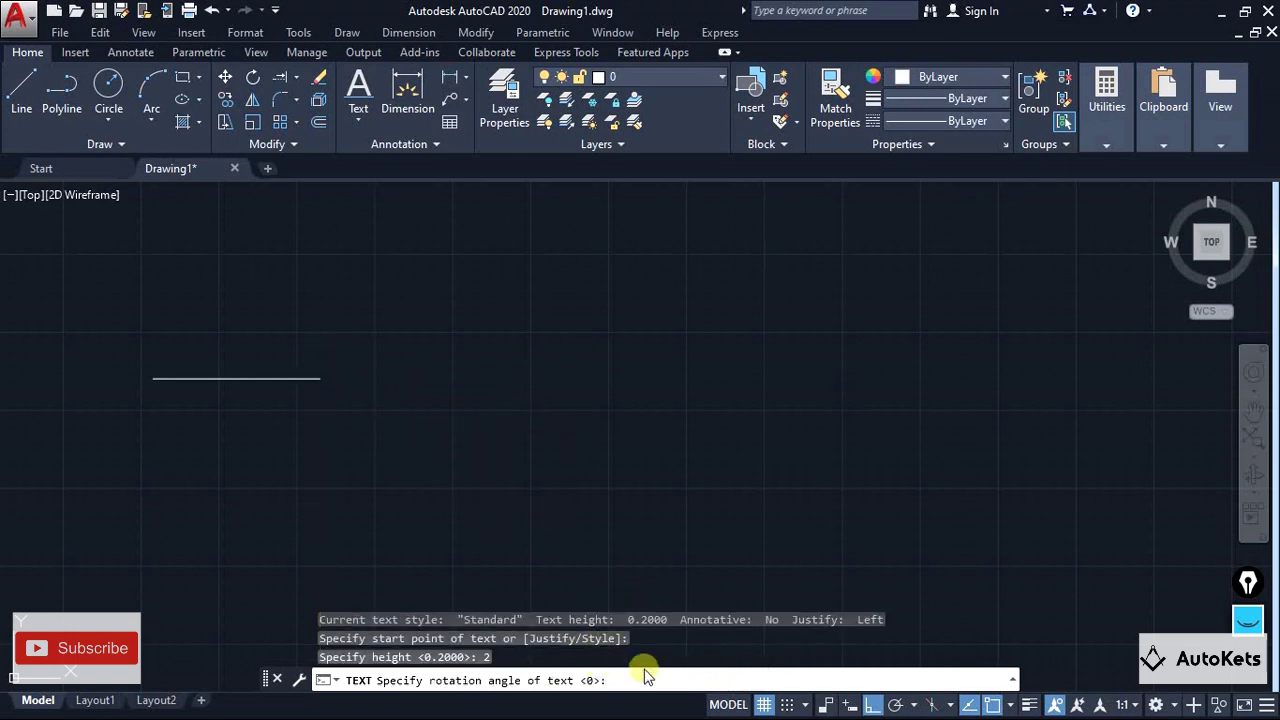
key(Return)
text(Auto)
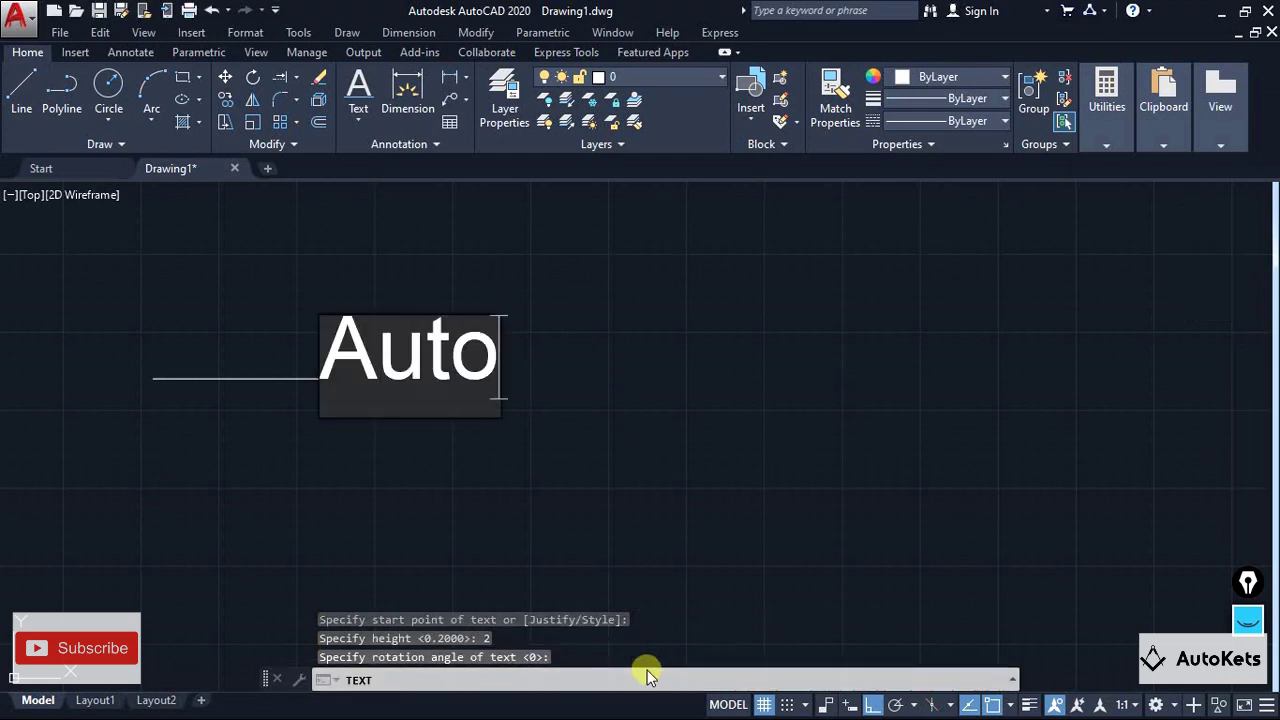
text(Kets)
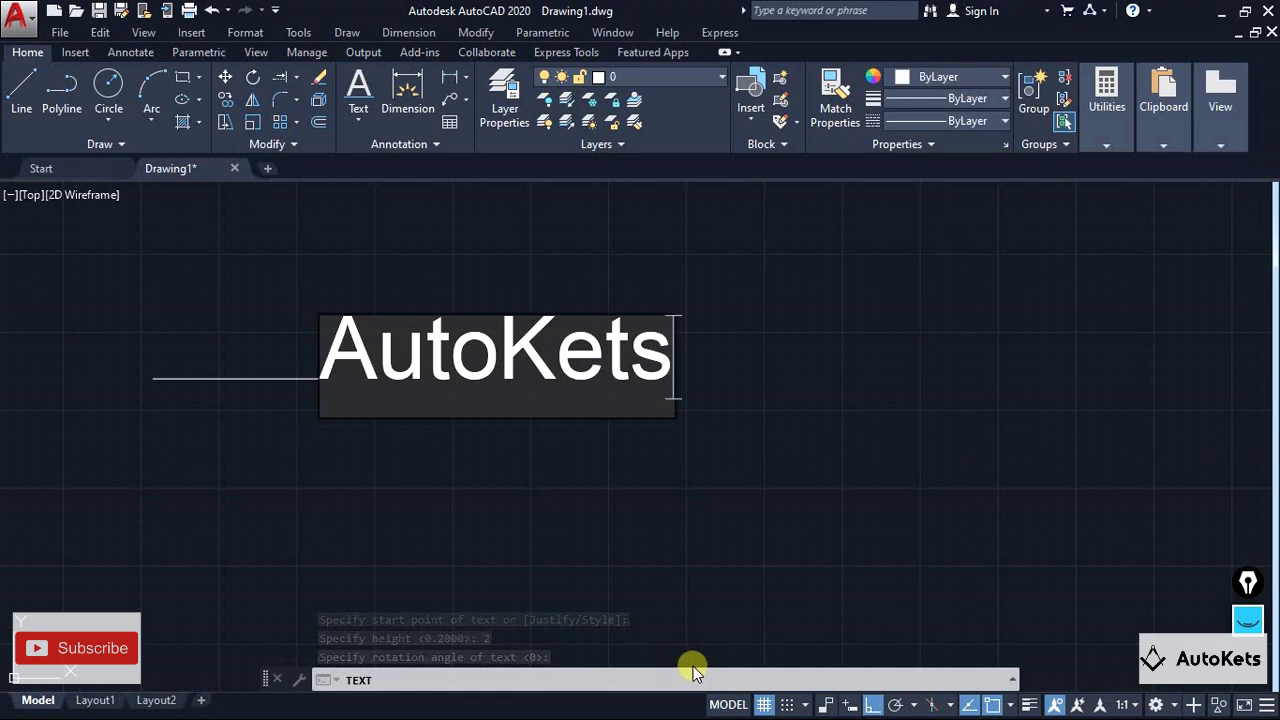
key(Return)
key(Return)
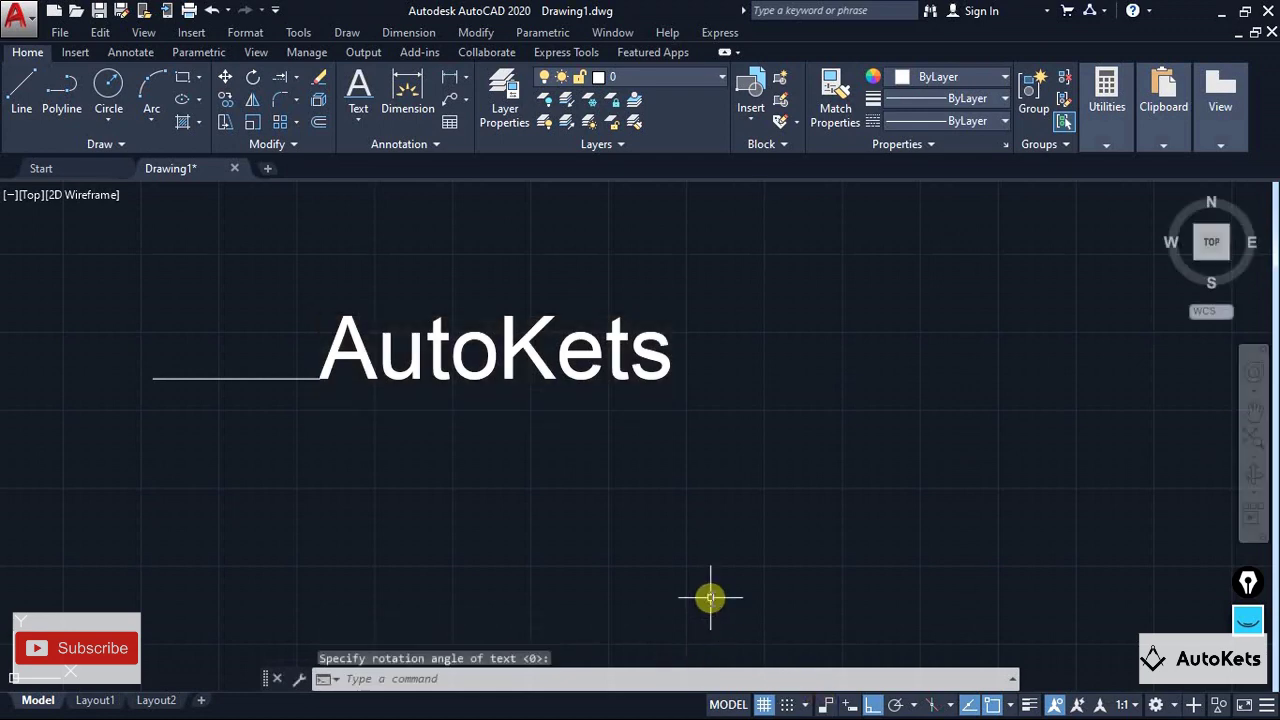
Lengthen the horizontal line by stretching its left endpoint farther away from the text, and deselect it
scroll(623, 380, down, 4)
mouse_move(546, 426)
middle_down()
mouse_move(363, 383)
mouse_move(294, 393)
middle_up()
click(345, 393)
click(323, 394)
click(135, 394)
key(Escape)
With object snap turned off, draw a horizontal line extending right from the lower end of the AutoKets text
text(l)
key(Return)
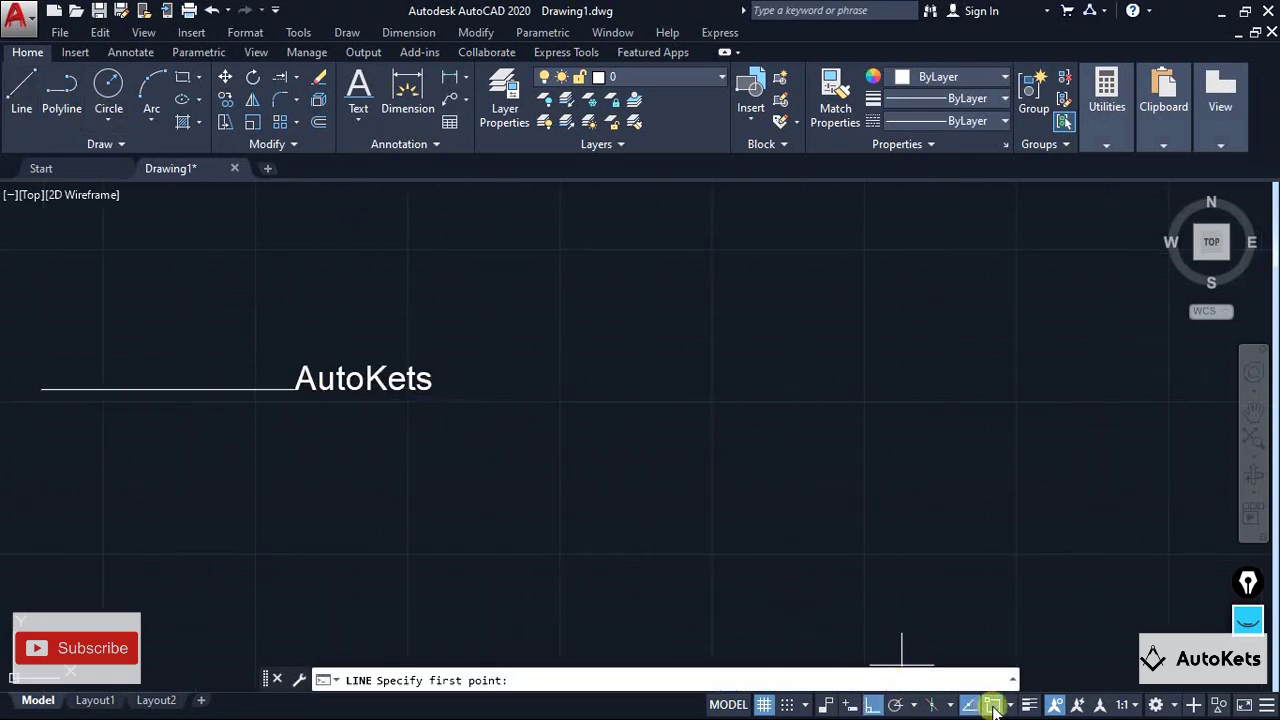
click(993, 705)
click(432, 389)
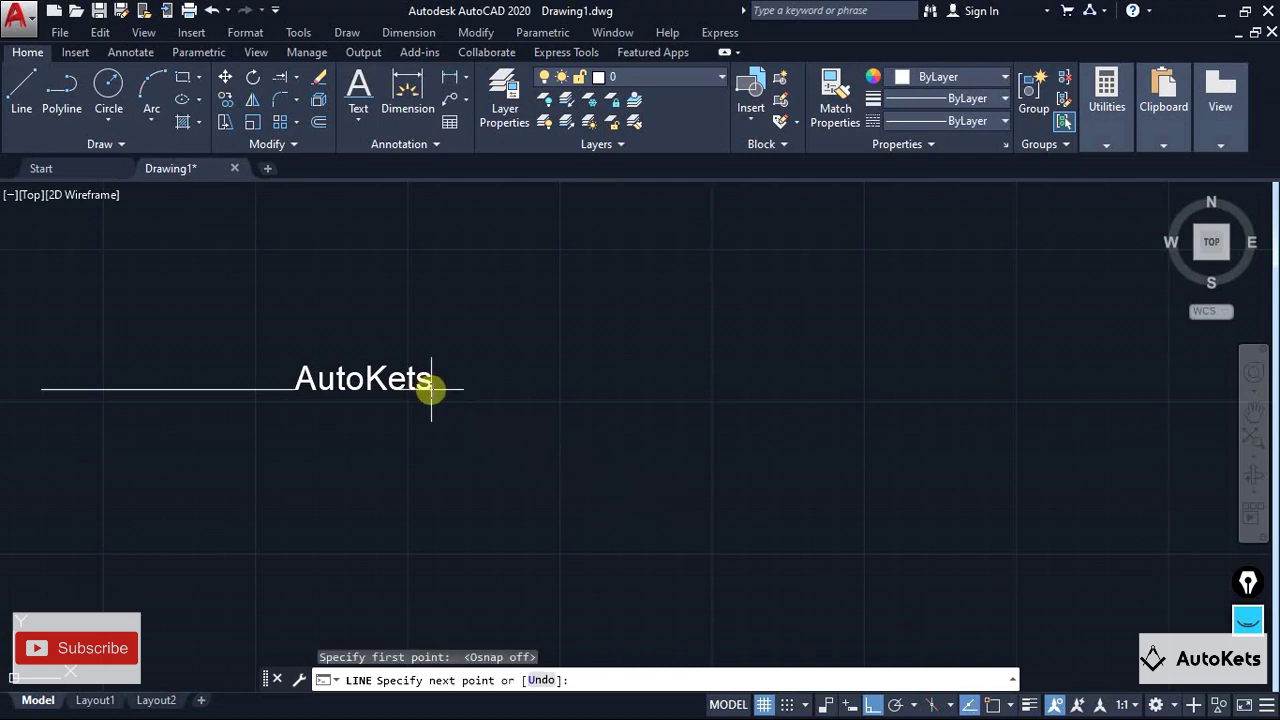
click(782, 400)
key(Escape)
key(Escape)
Finish the horizontal line at a point farther right of the AutoKets text and end the Line command
scroll(546, 431, down, 2)
middle_drag(523, 480, 466, 483)
scroll(466, 483, down, 2)
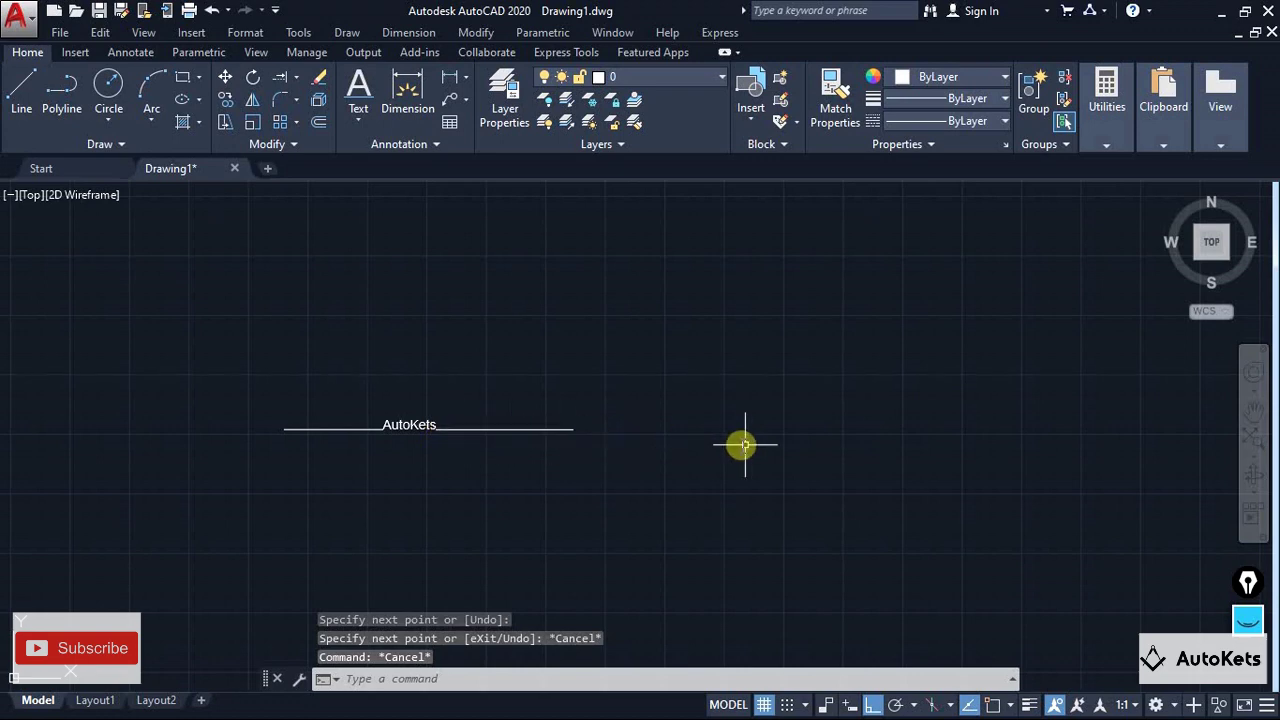
middle_drag(530, 503, 489, 476)
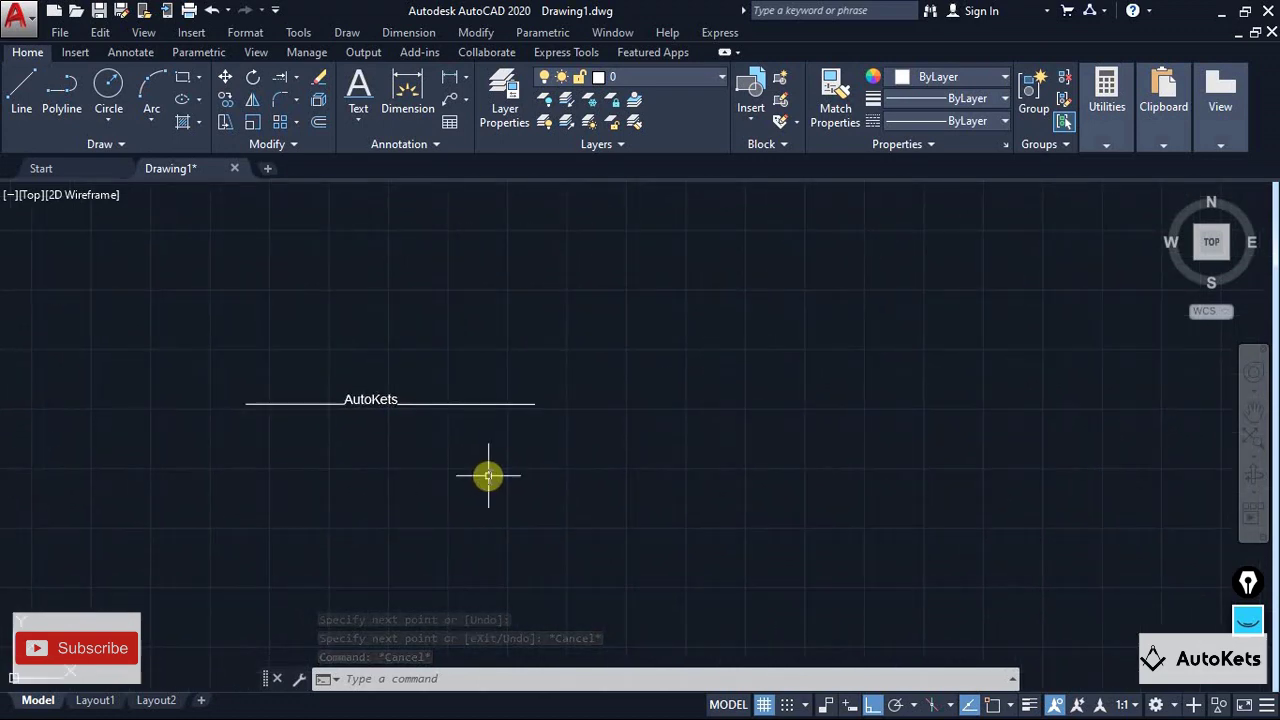
scroll(489, 476, up, 2)
scroll(480, 463, up, 2)
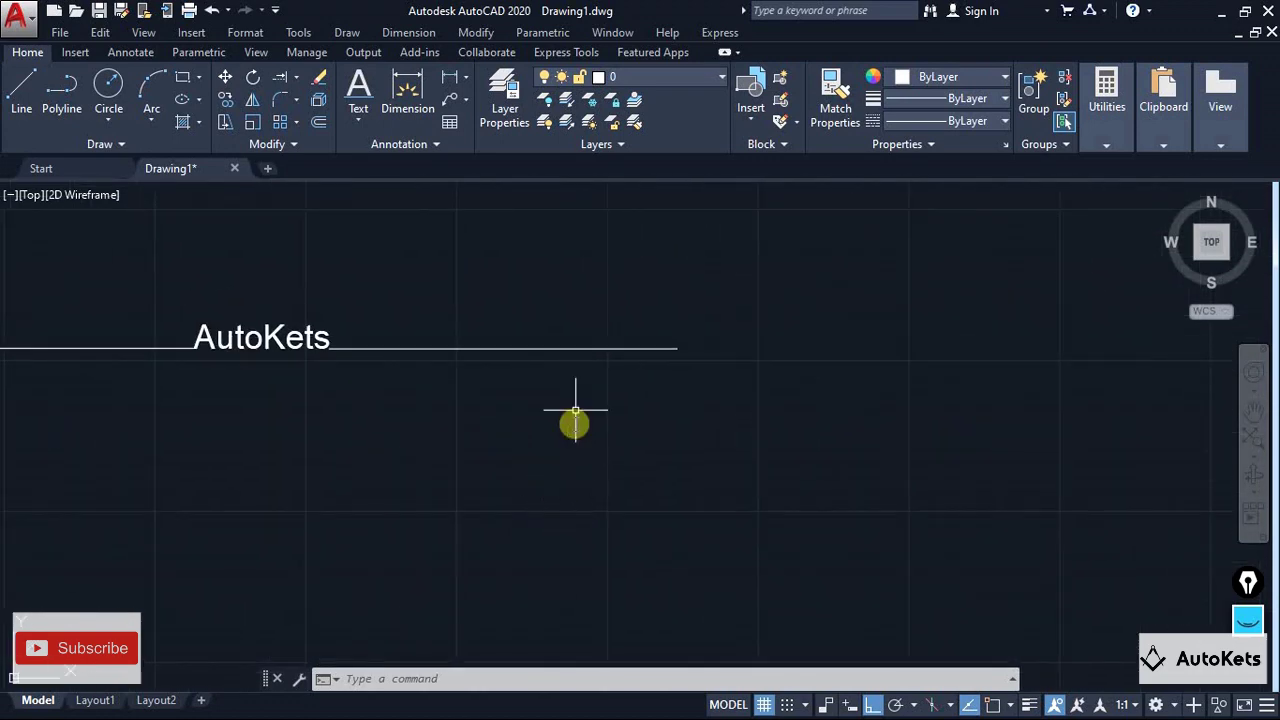
middle_drag(560, 309, 646, 369)
Start the Make Linetype express tool and create a folder named Linetype on the Desktop for its file
click(720, 33)
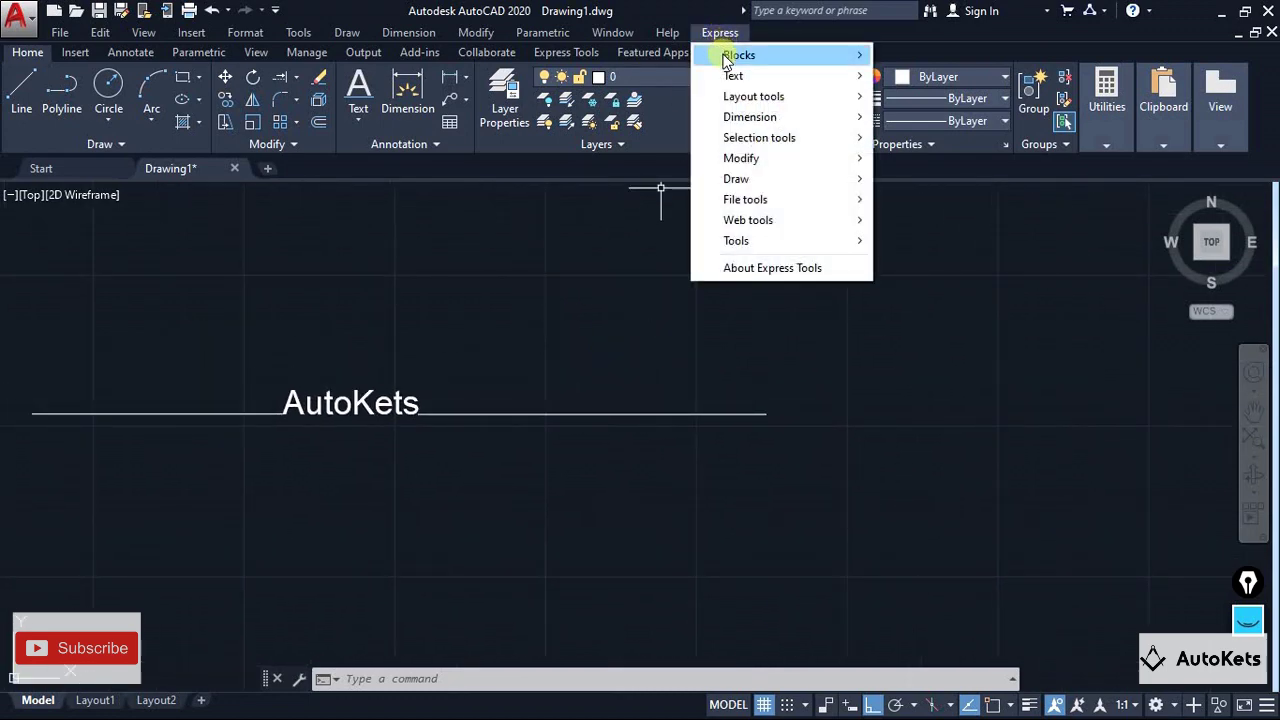
mouse_move(735, 245)
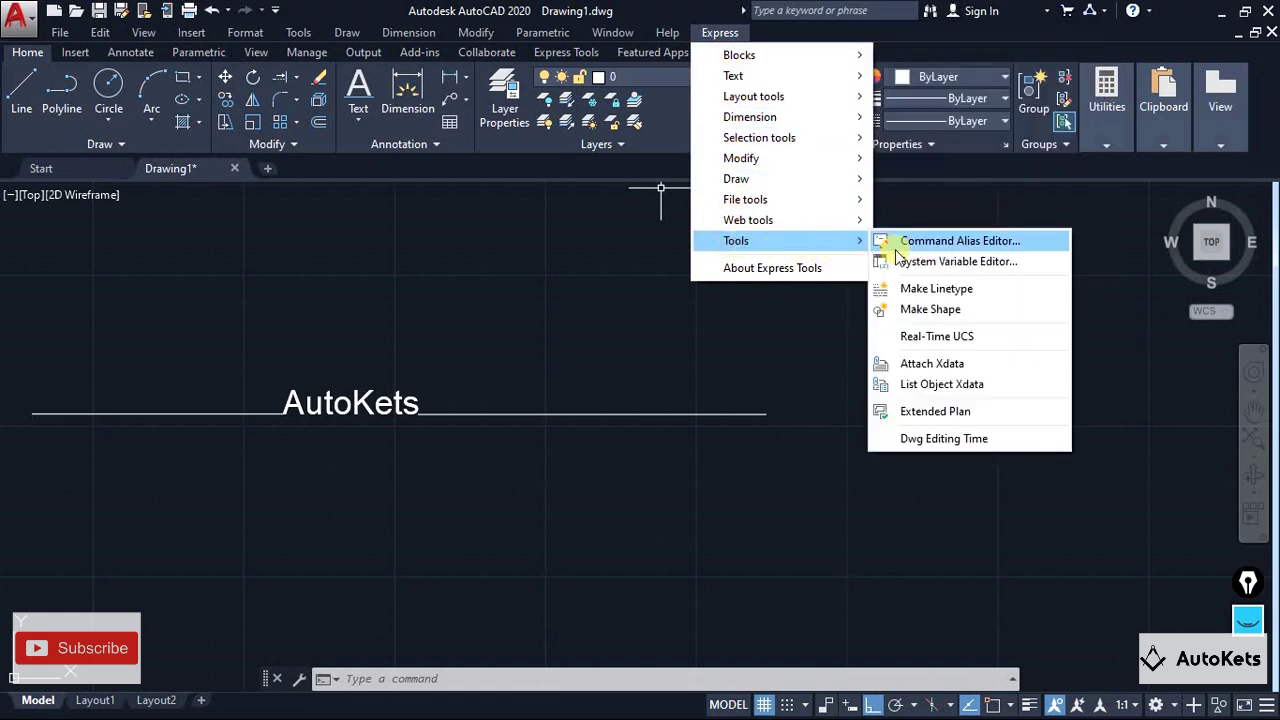
click(930, 290)
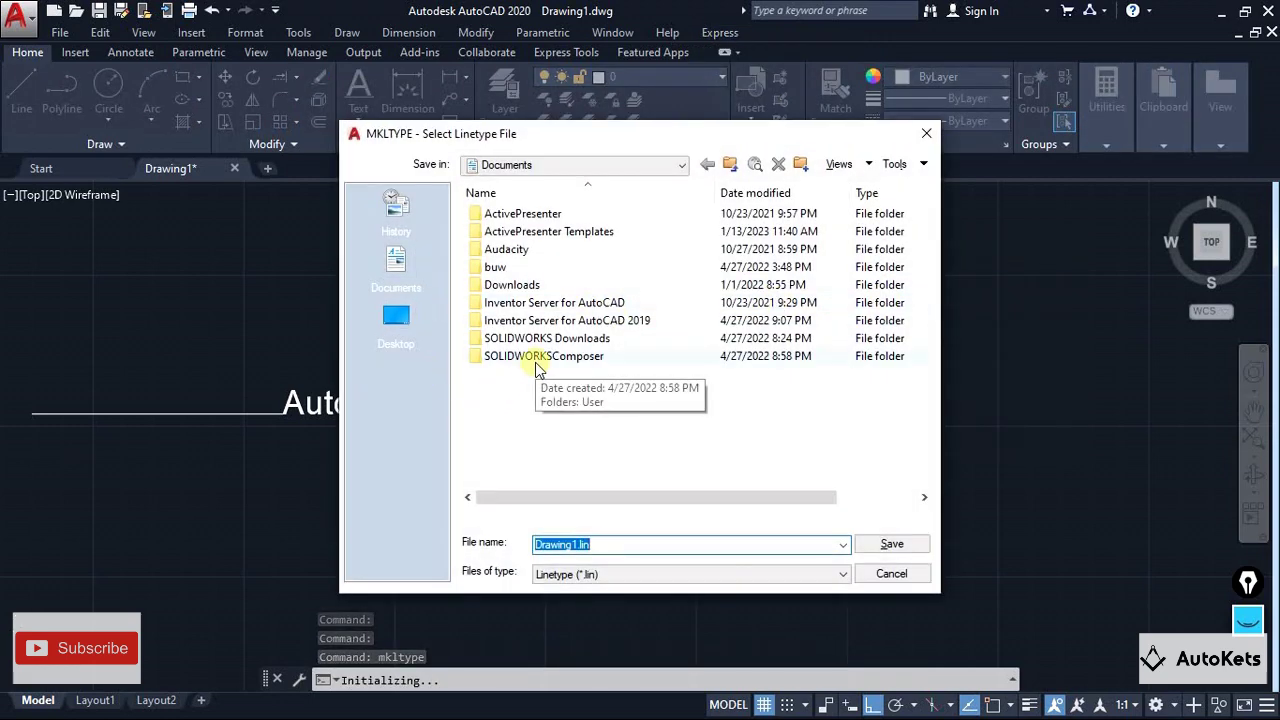
click(400, 322)
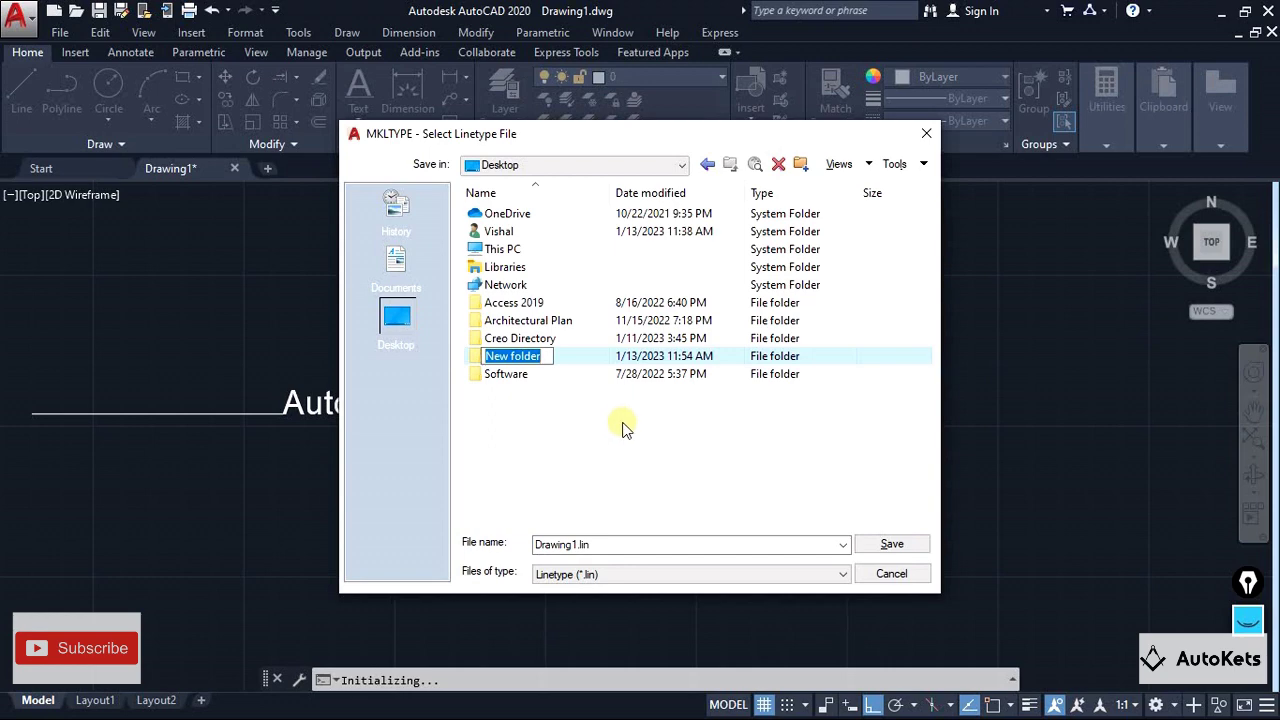
text(Linetype)
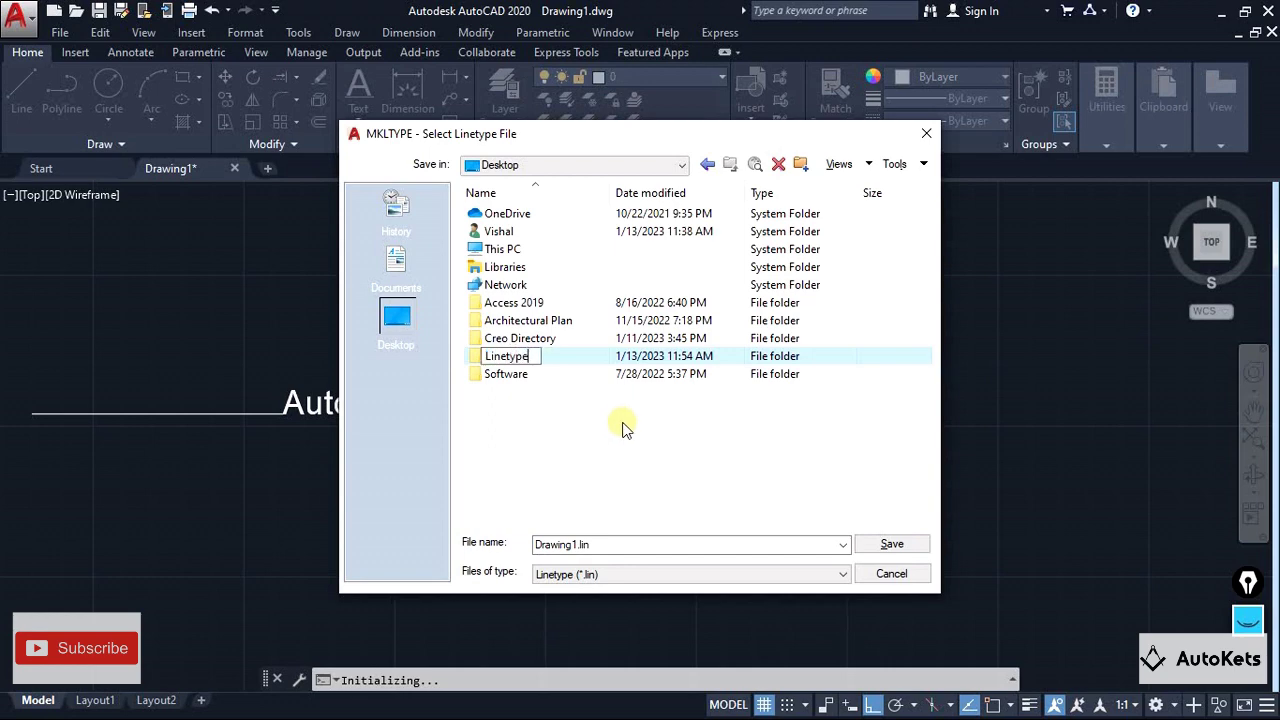
click(563, 360)
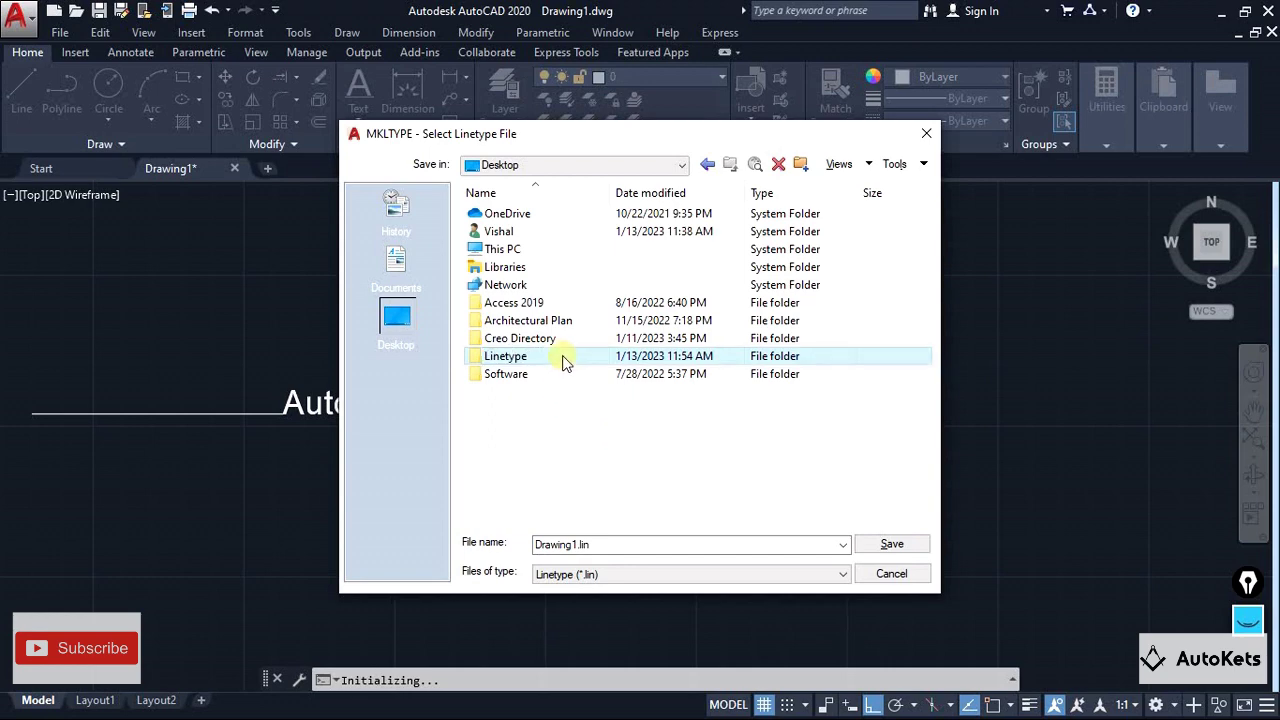
Save the linetype file as AutoKets inside the Linetype folder
double_click(563, 360)
click(545, 548)
double_click(548, 548)
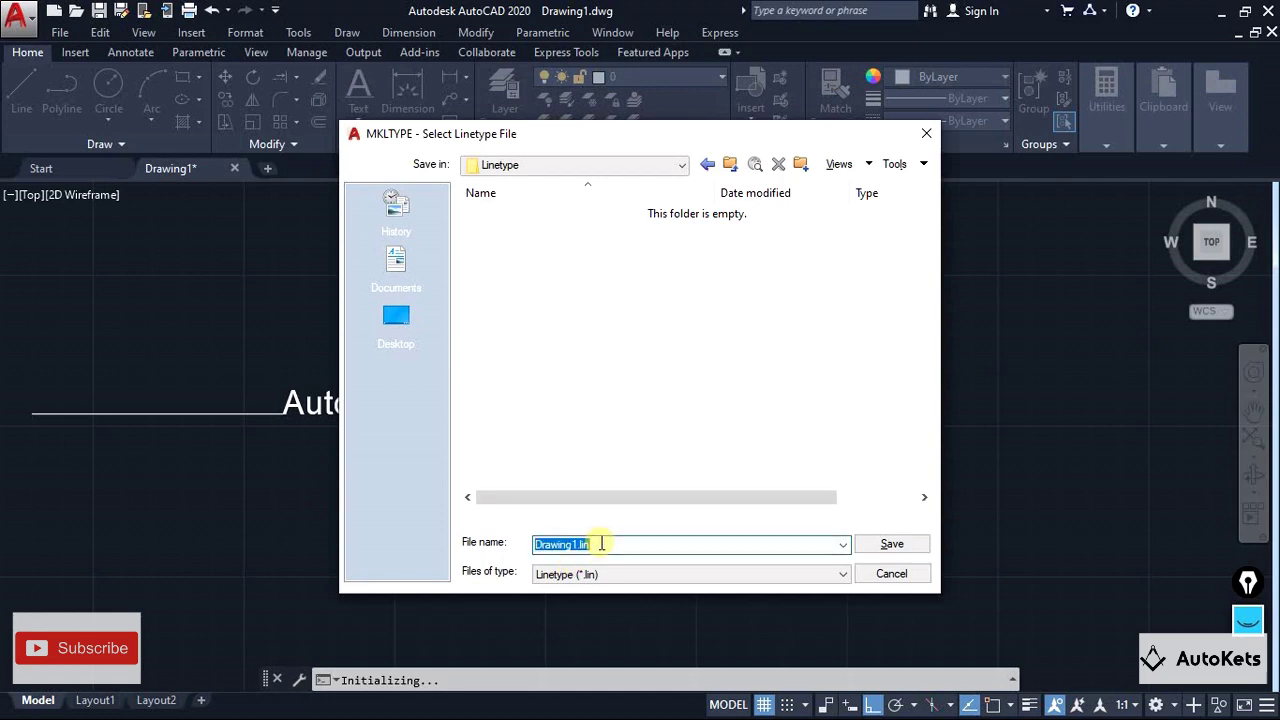
text(AutoKets)
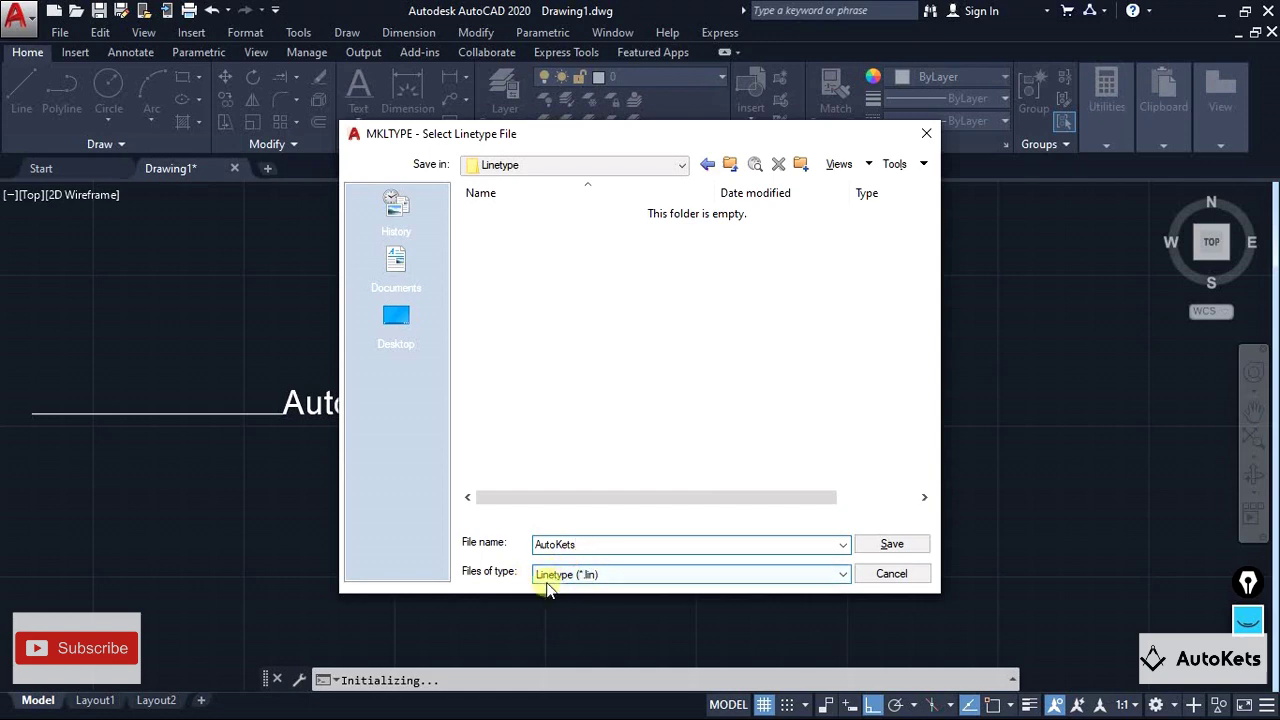
click(894, 544)
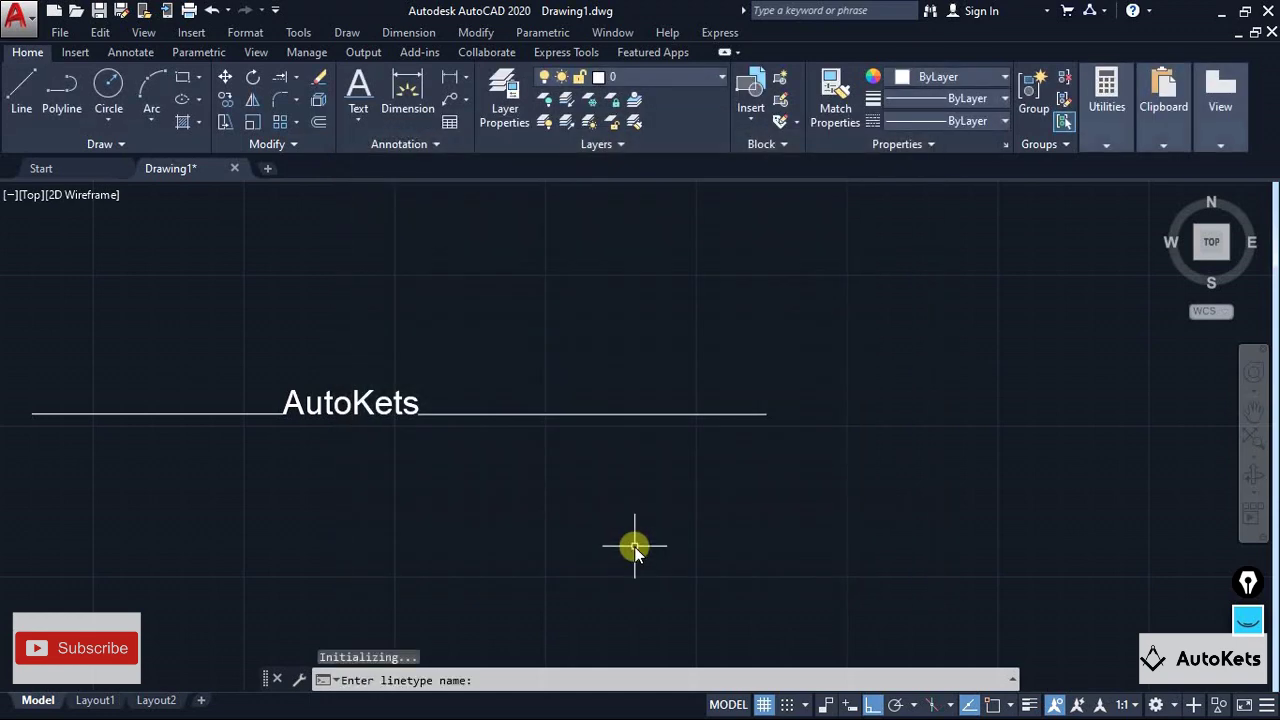
Name the linetype AutoKets and give it the description "Custoem Linetype"
mouse_move(451, 503)
middle_down()
mouse_move(500, 494)
mouse_move(500, 506)
middle_up()
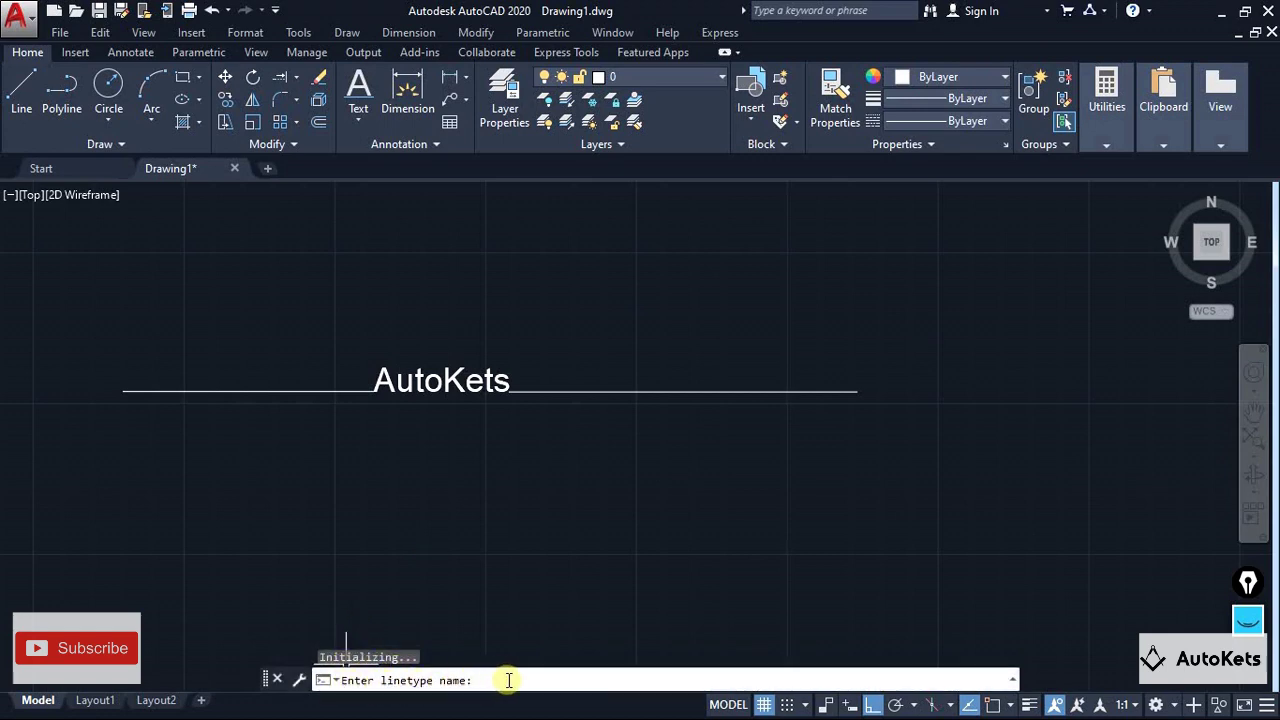
text(AutoKets)
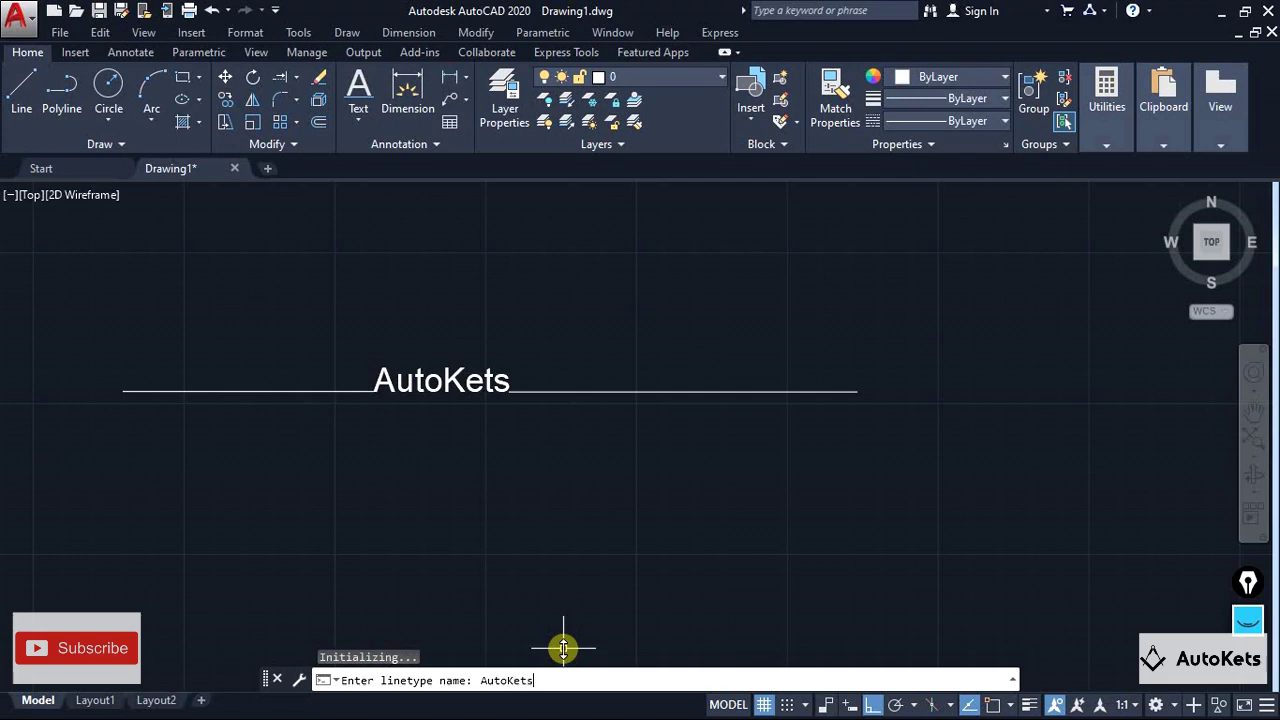
key(Return)
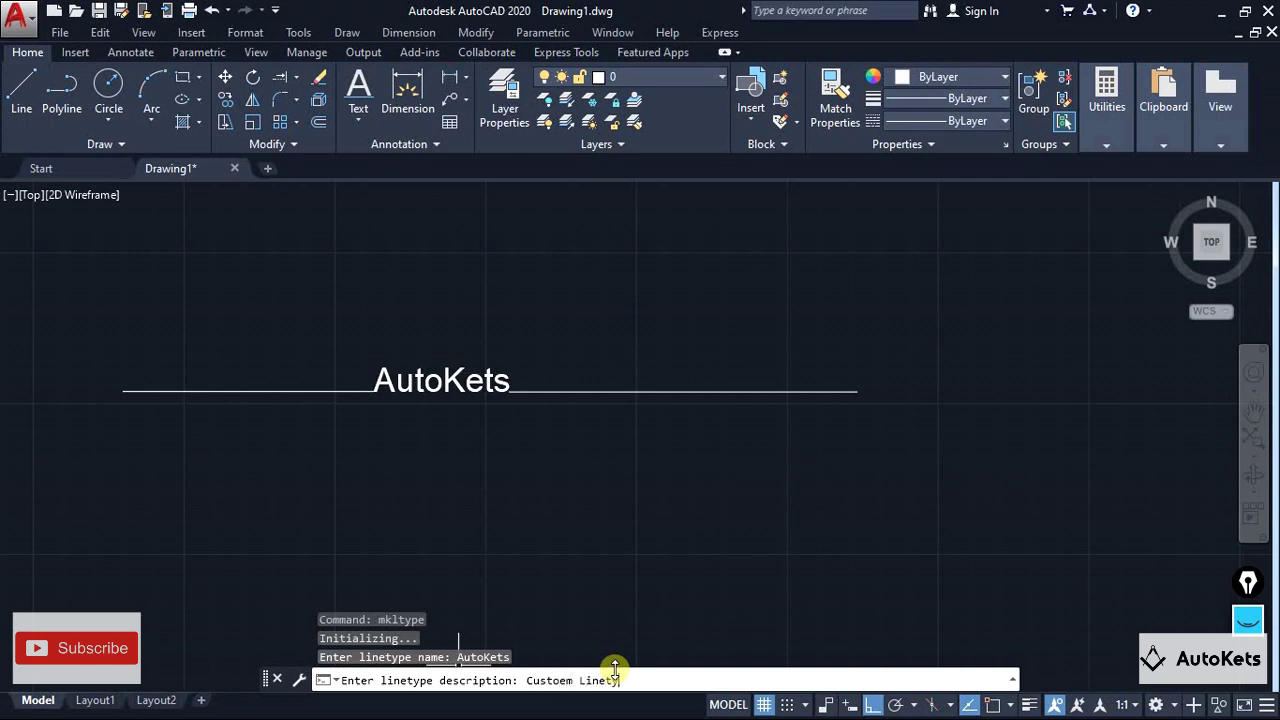
key(Return)
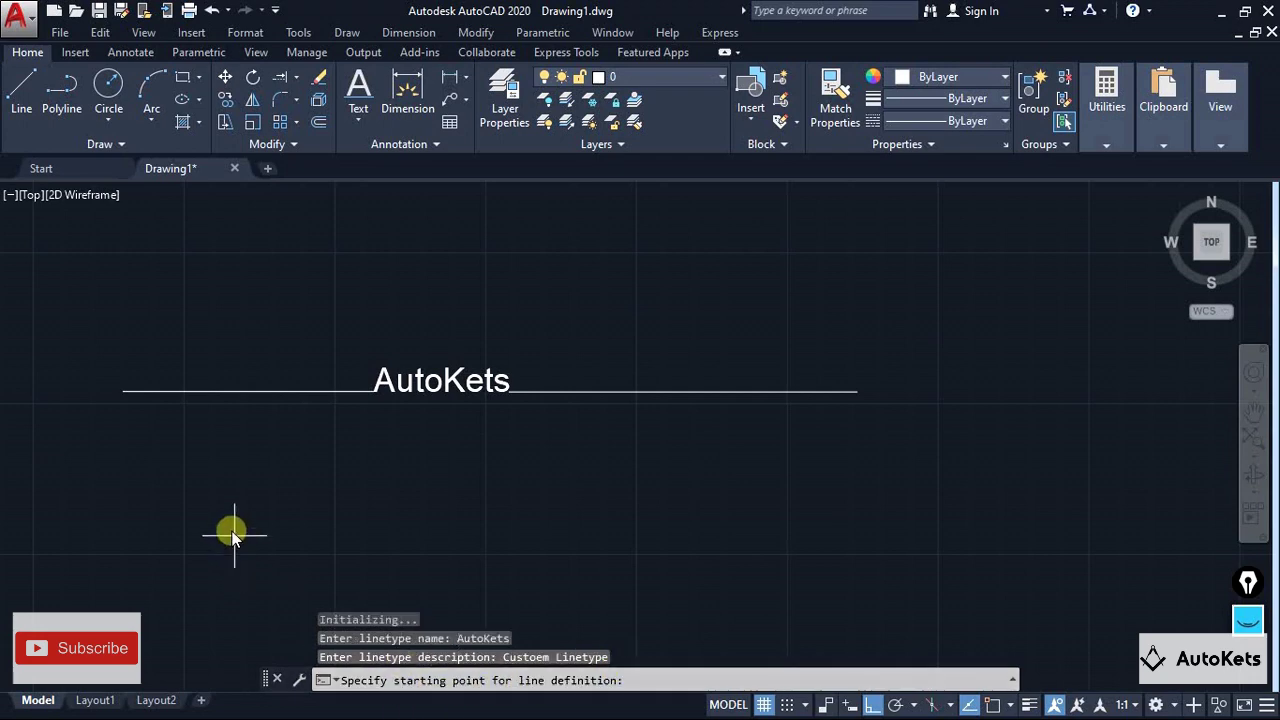
Define the linetype pattern from the left line's outer end to the right line's outer end, turning object snap on for the second point
click(127, 392)
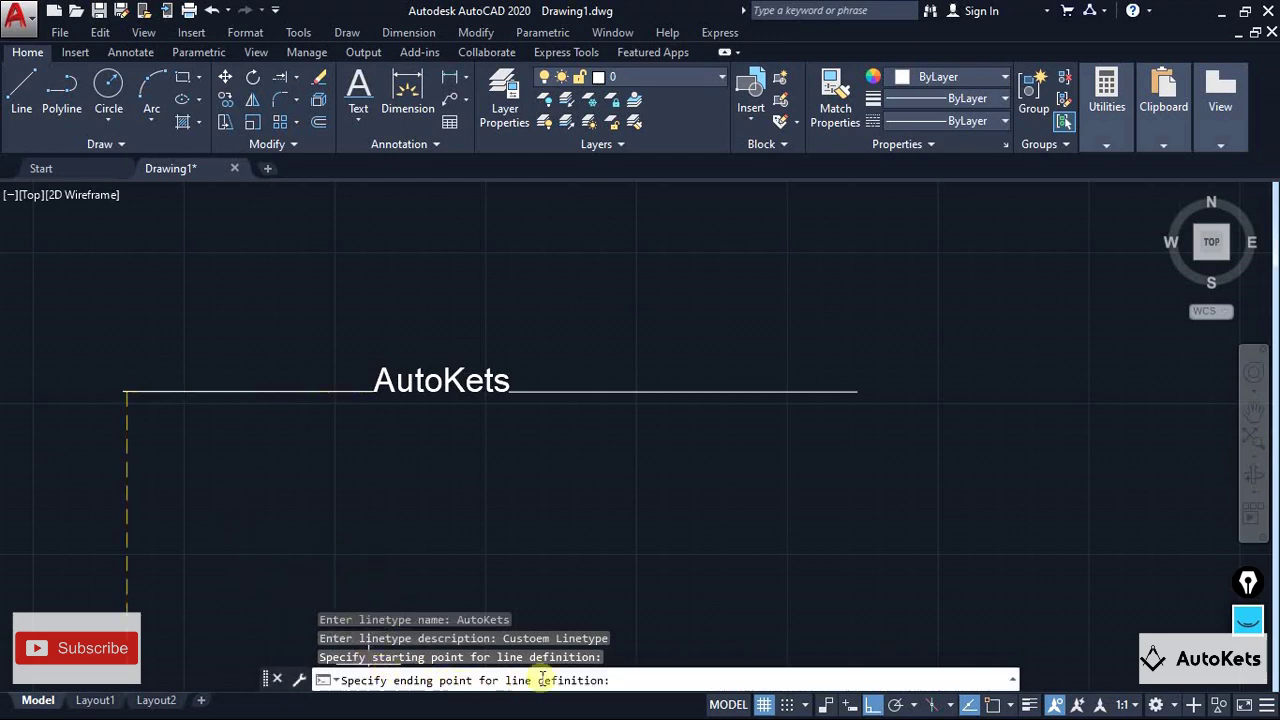
click(969, 705)
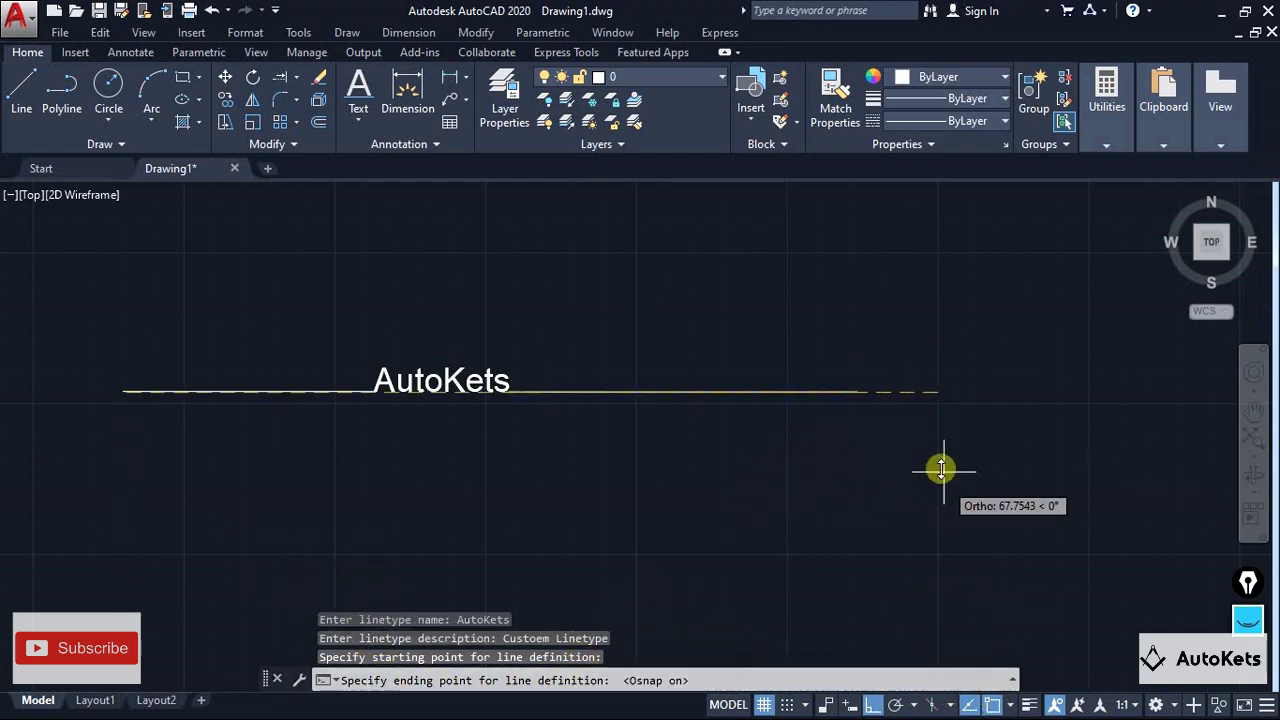
click(857, 393)
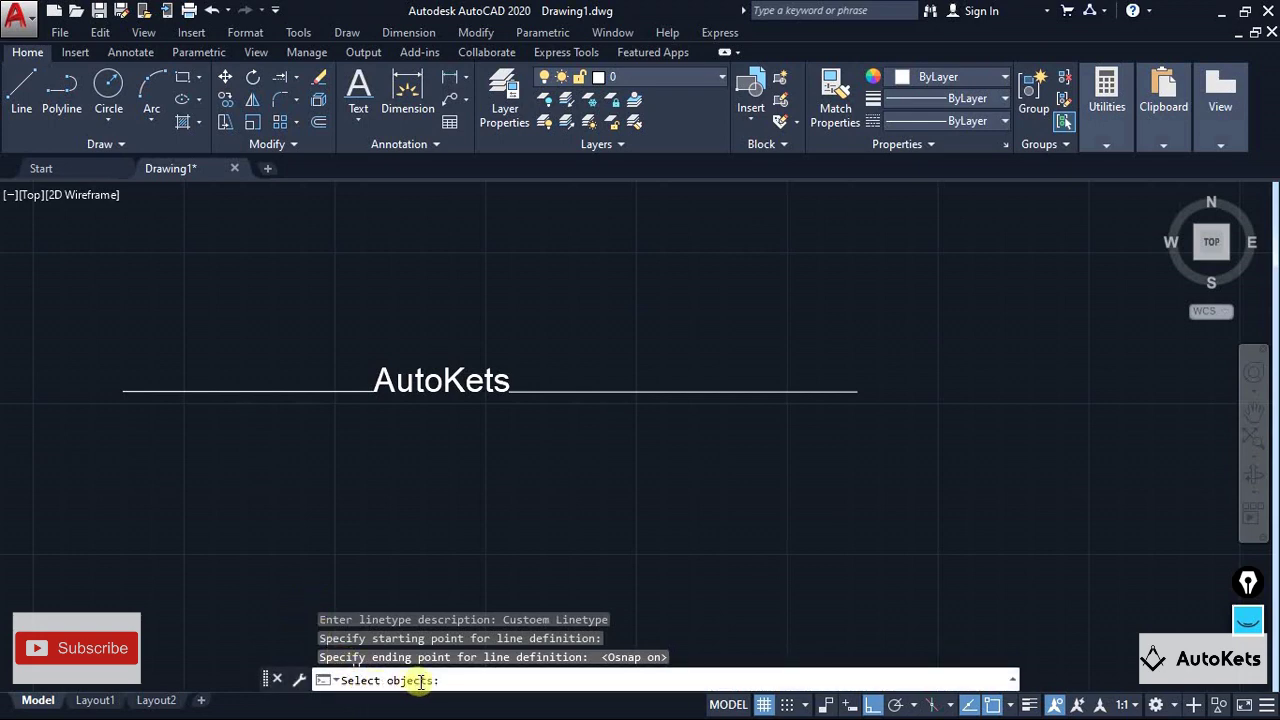
Select the left line, the AutoKets text and the right line as the pattern objects and create the linetype
click(230, 396)
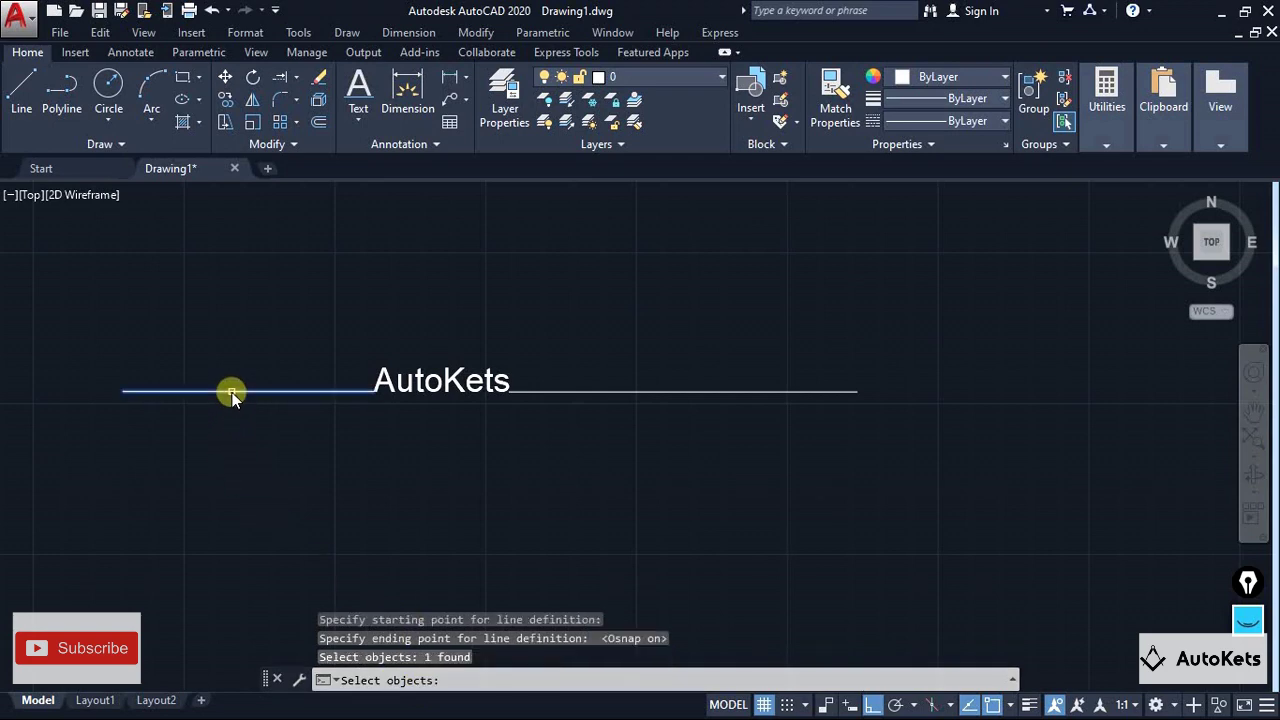
click(409, 391)
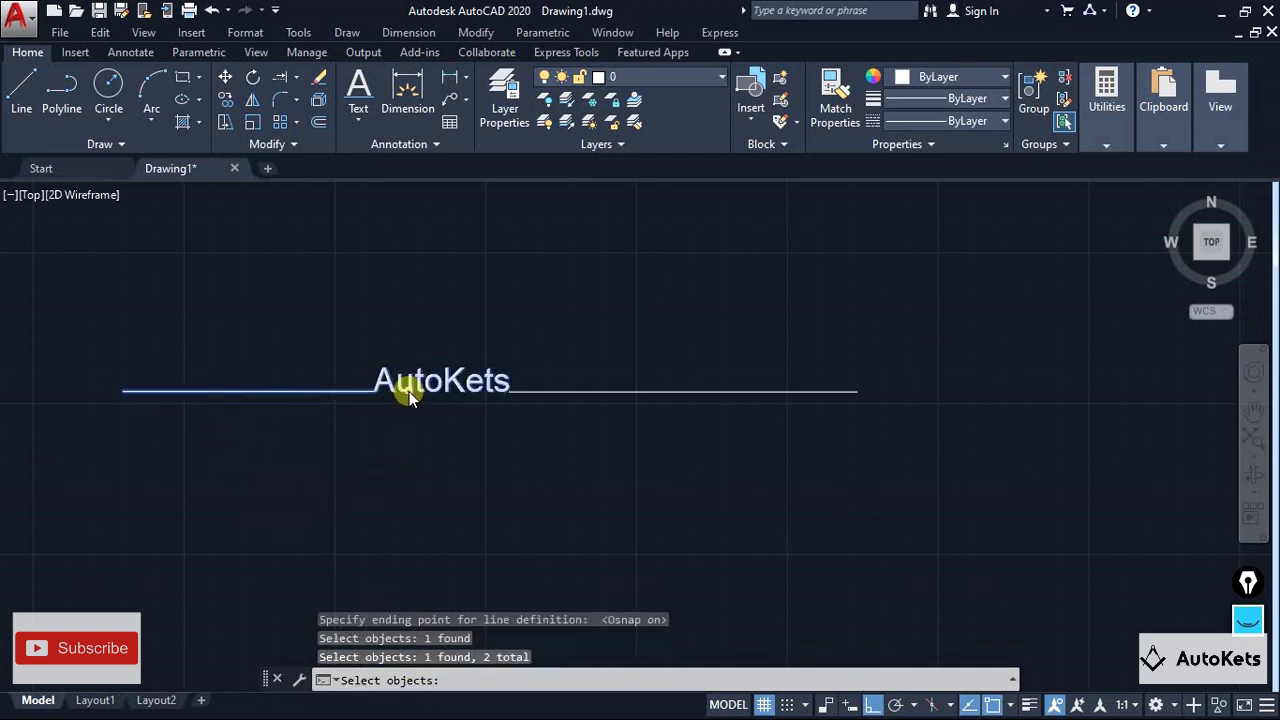
click(552, 394)
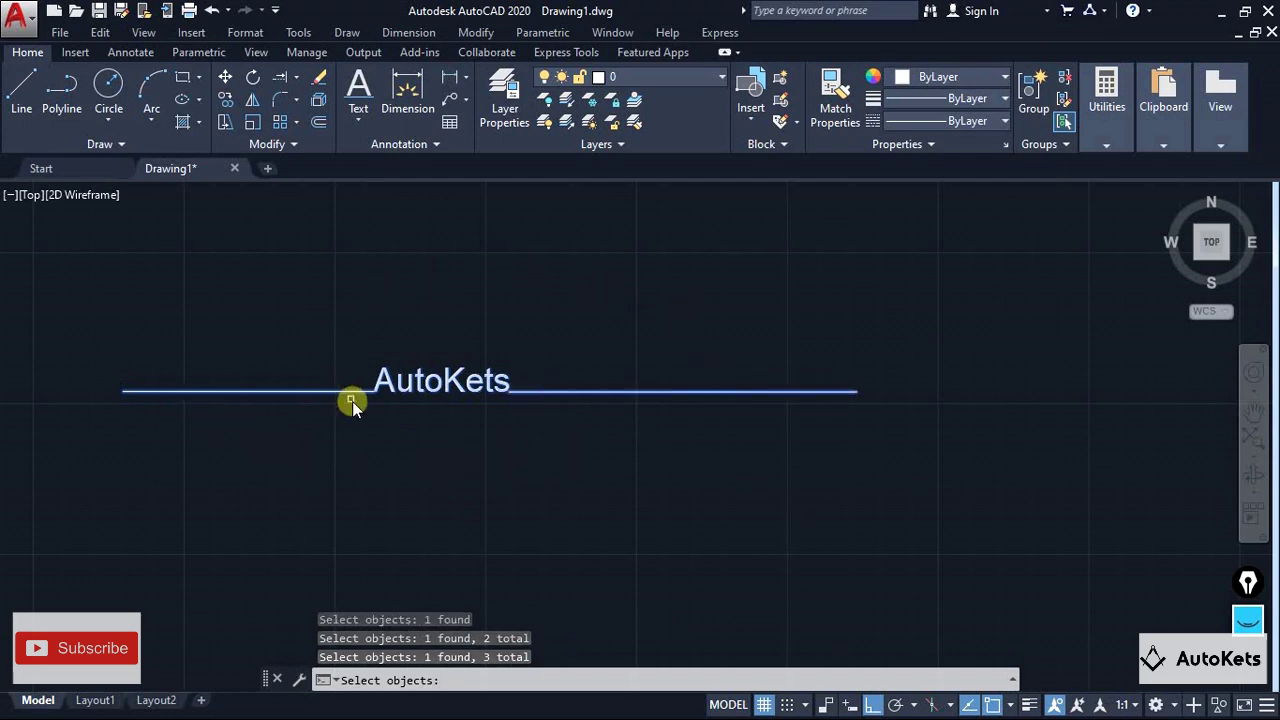
key(Return)
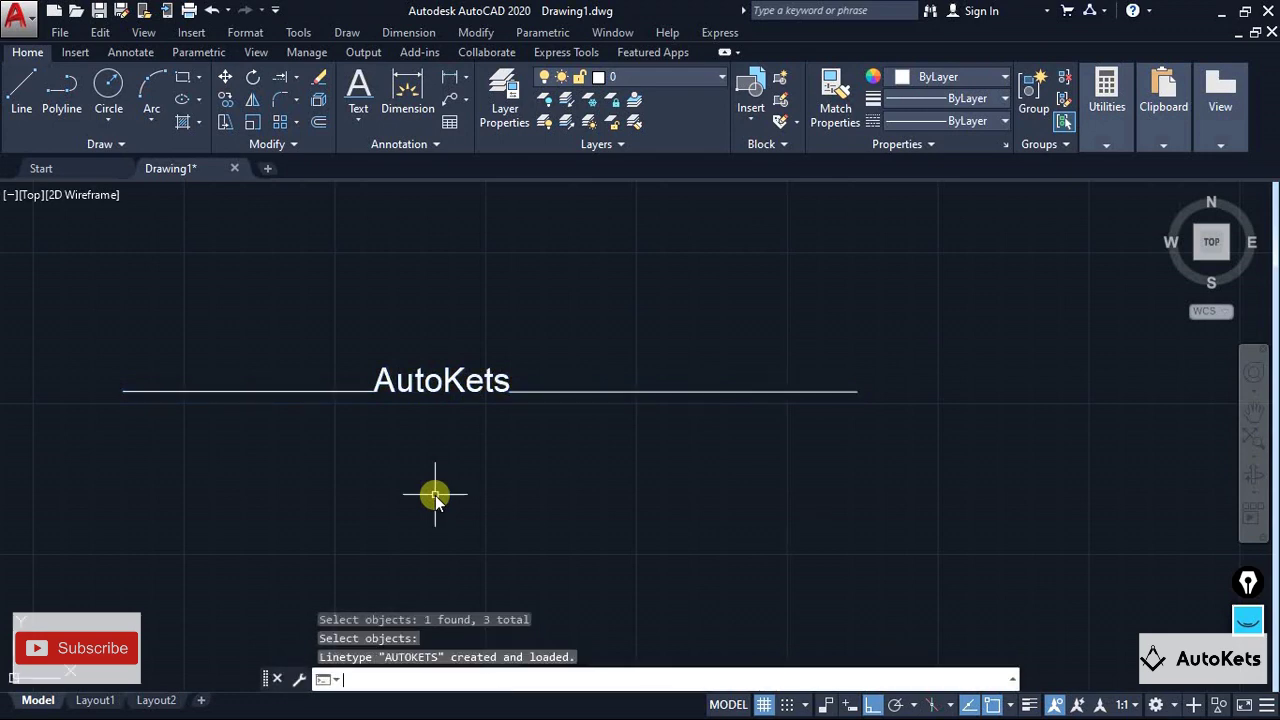
Set the current linetype to AUTOKETS
scroll(436, 495, down, 2)
middle_drag(391, 480, 313, 510)
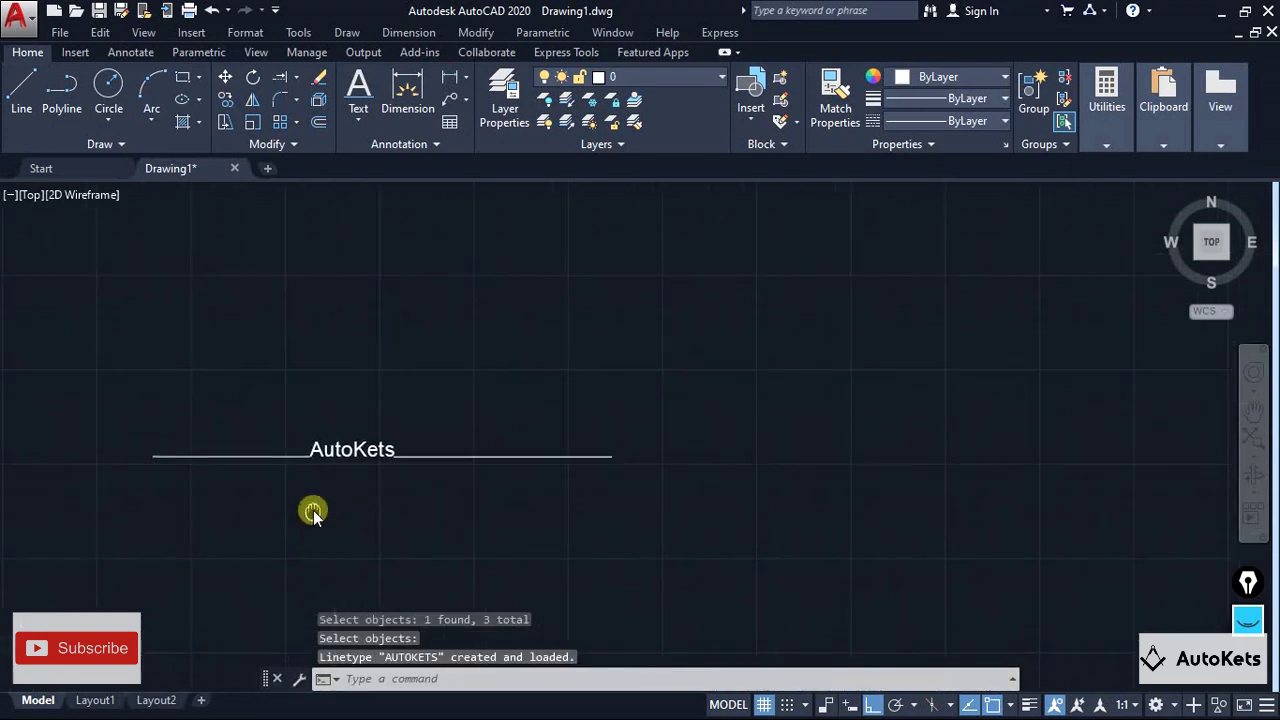
scroll(408, 520, down, 3)
middle_drag(408, 520, 544, 537)
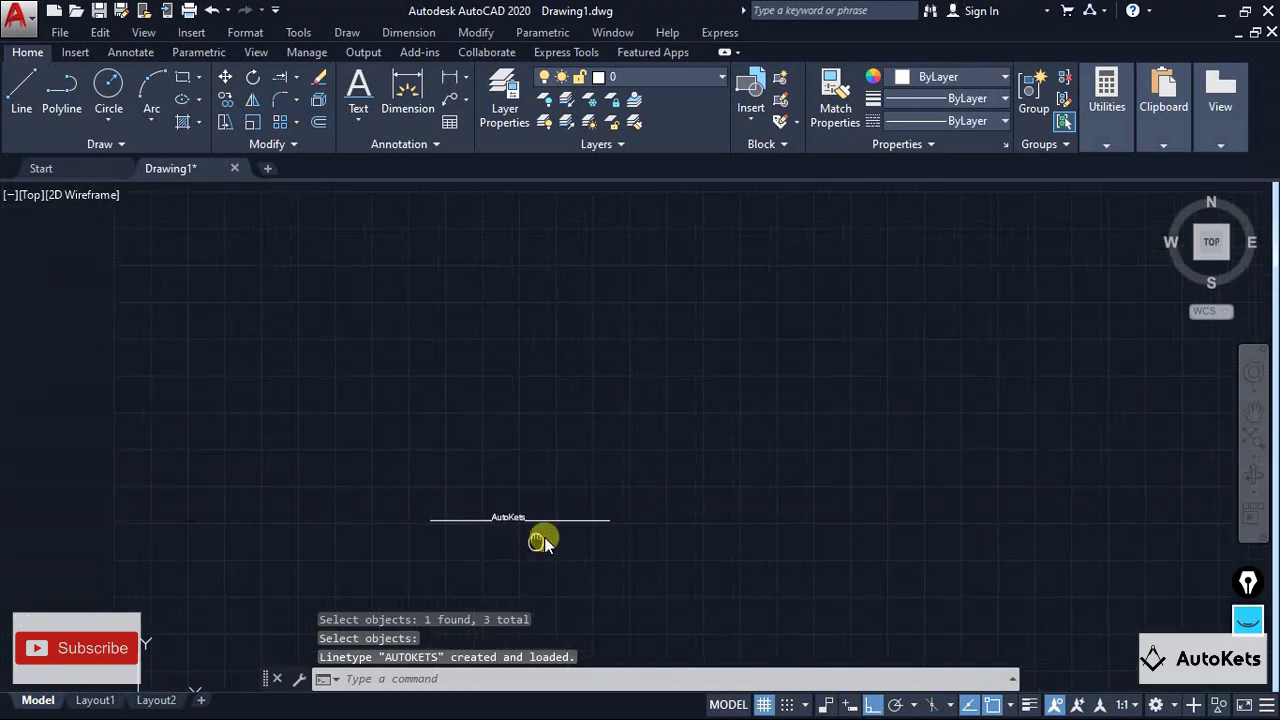
click(922, 121)
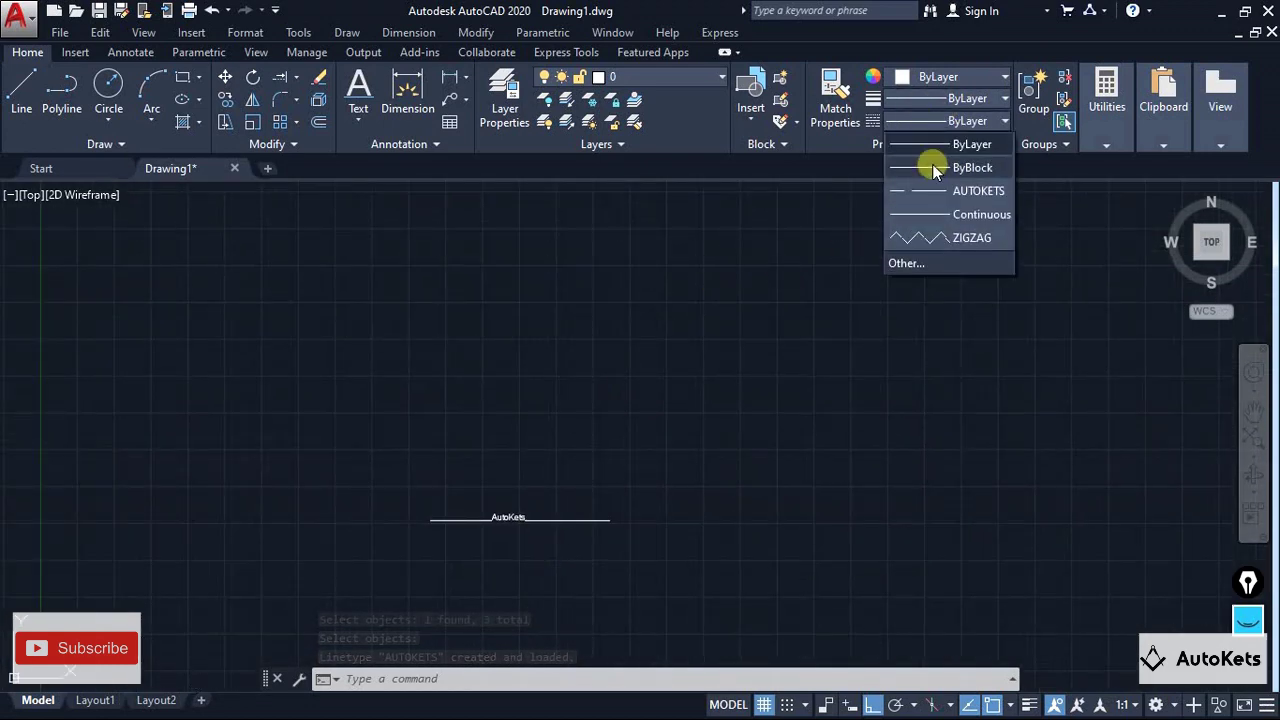
click(994, 190)
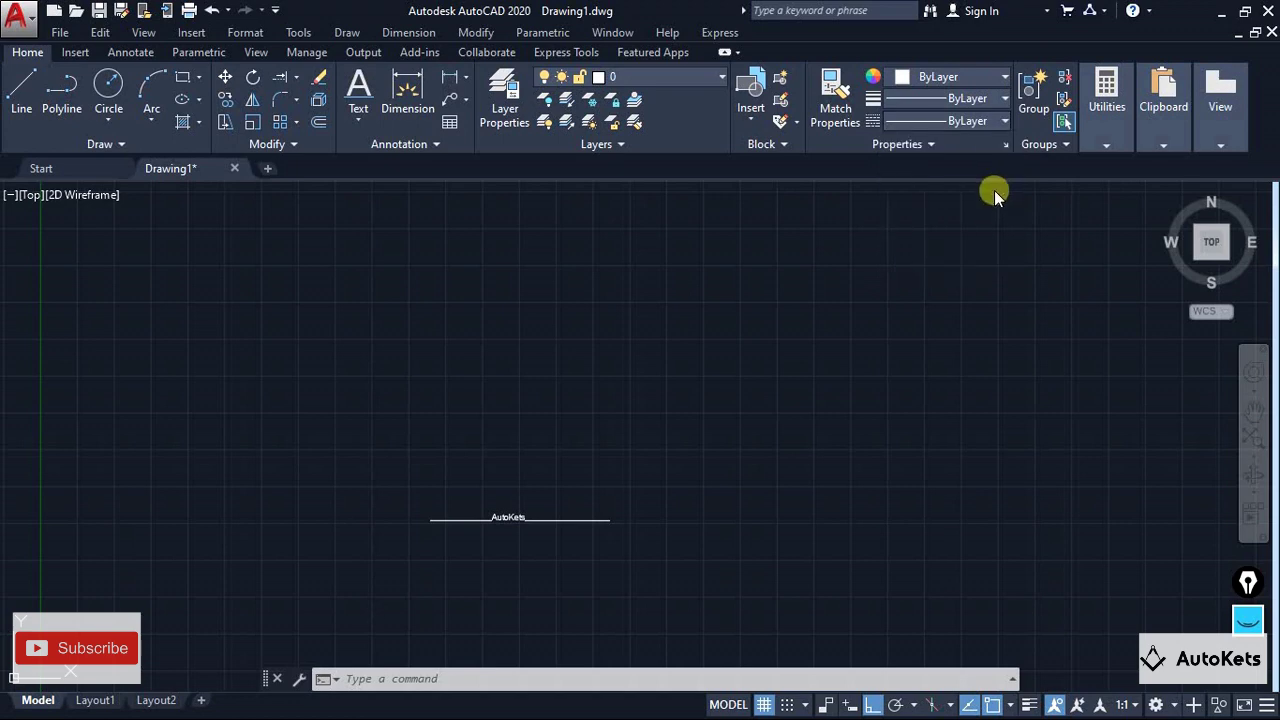
Draw a long horizontal line above the sample pattern and a vertical line going down from its right end
click(21, 100)
click(133, 337)
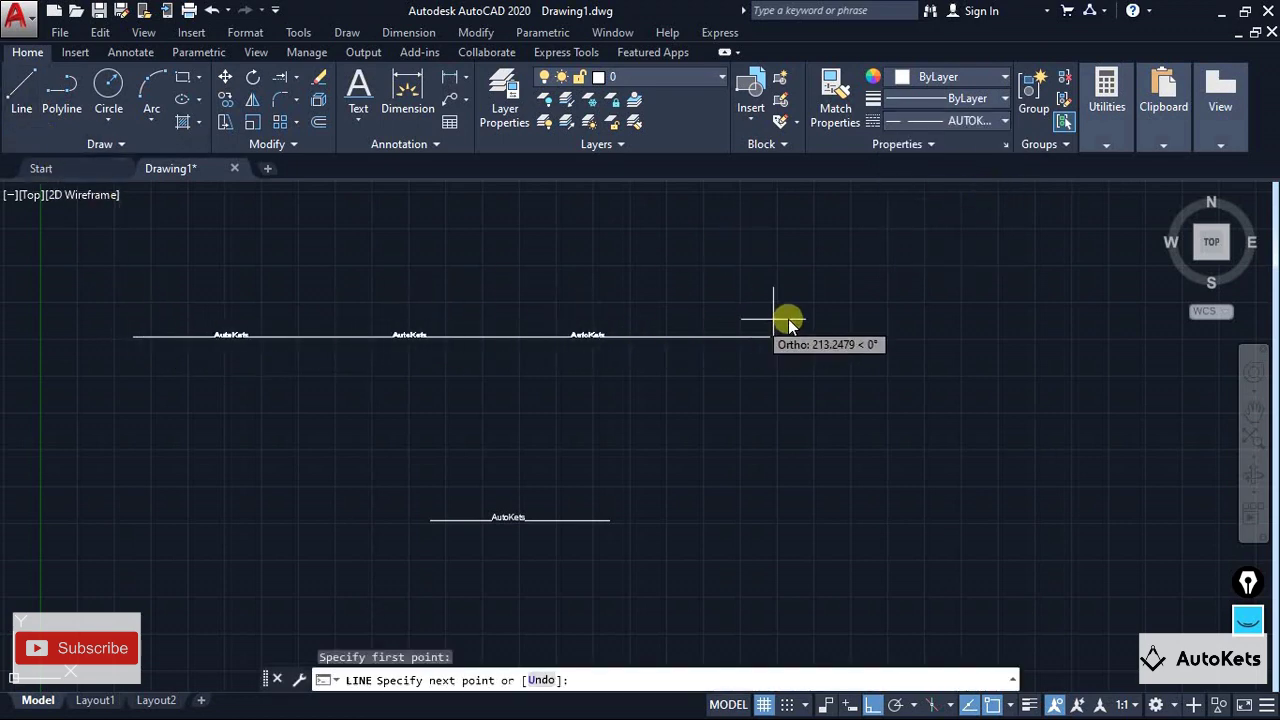
click(973, 318)
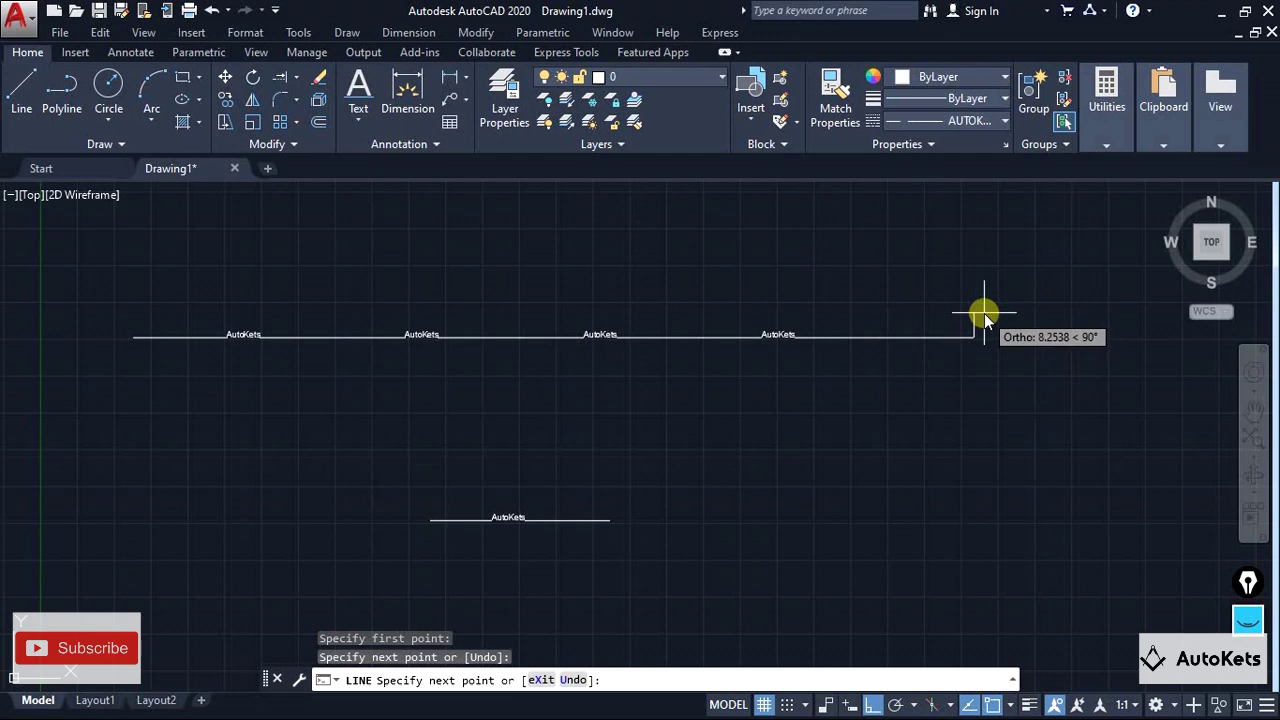
click(974, 597)
key(Escape)
Draw a circle in the AUTOKETS linetype in the empty area left of the lines
scroll(571, 346, up, 4)
scroll(971, 363, up, 1)
scroll(671, 371, down, 3)
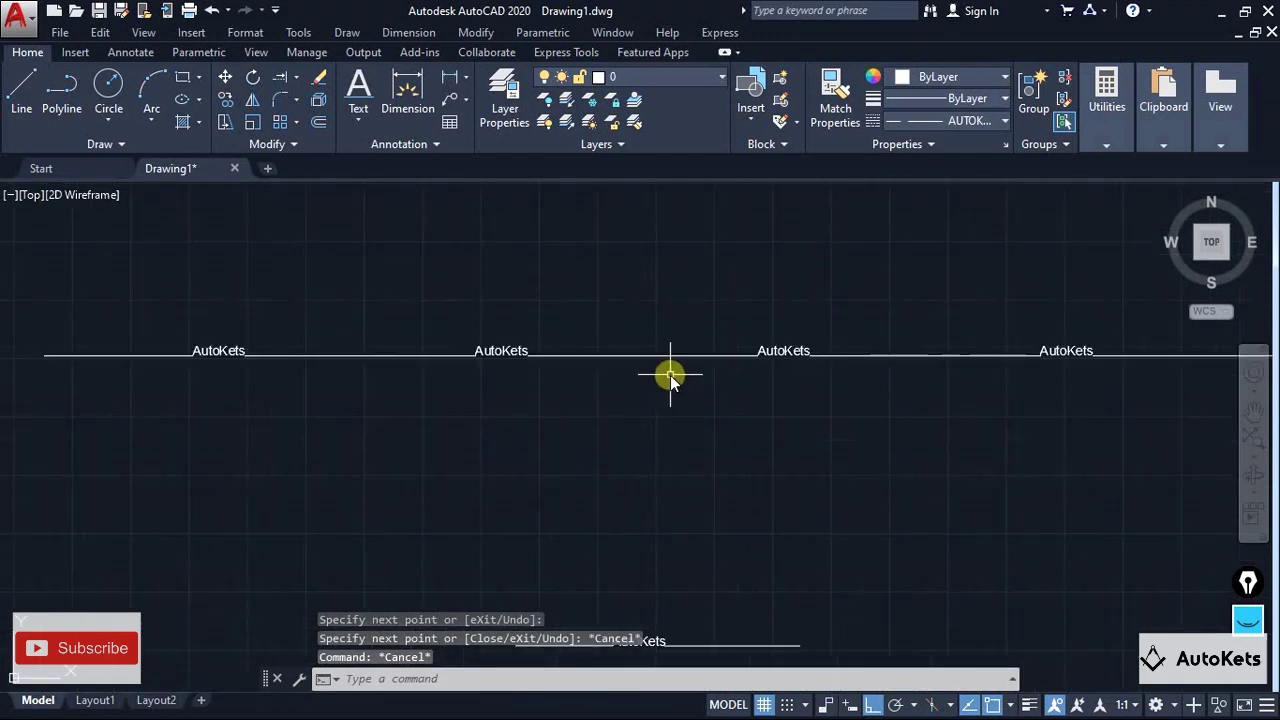
scroll(692, 363, down, 3)
click(108, 85)
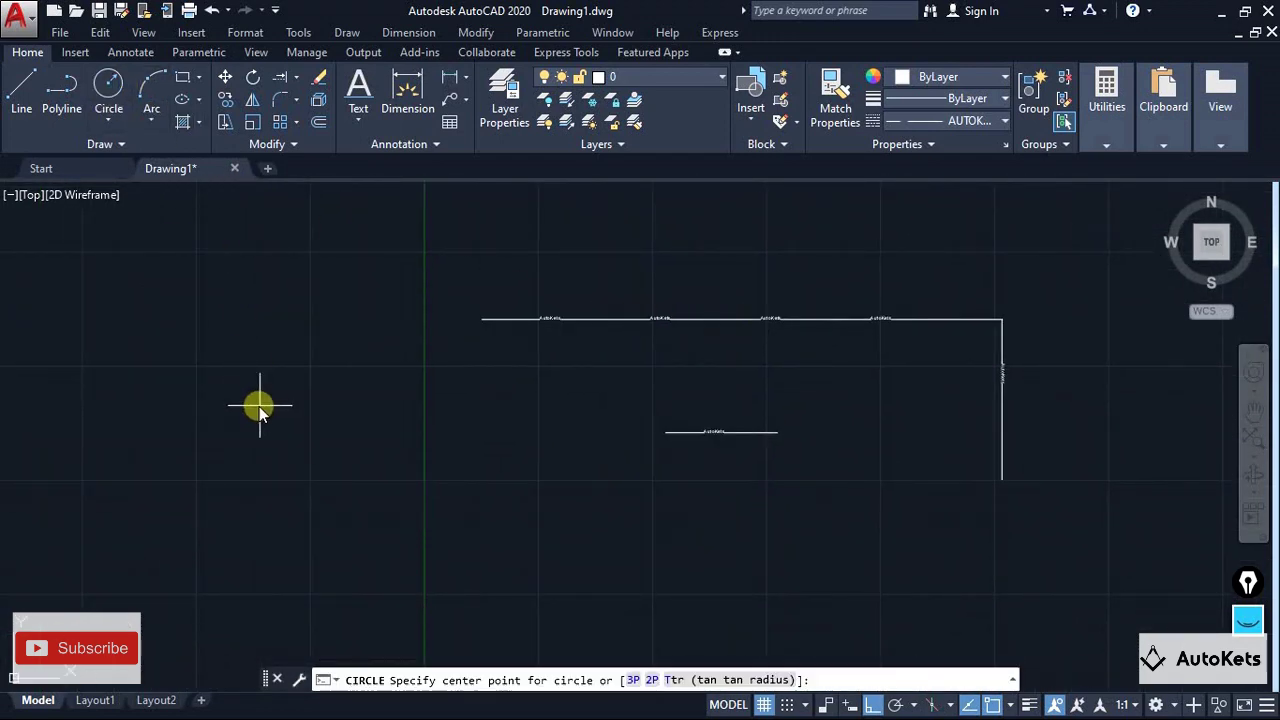
click(259, 406)
key(Escape)
Examine the repeated AutoKets text around the circle and open the list of available linetypes
scroll(194, 360, up, 4)
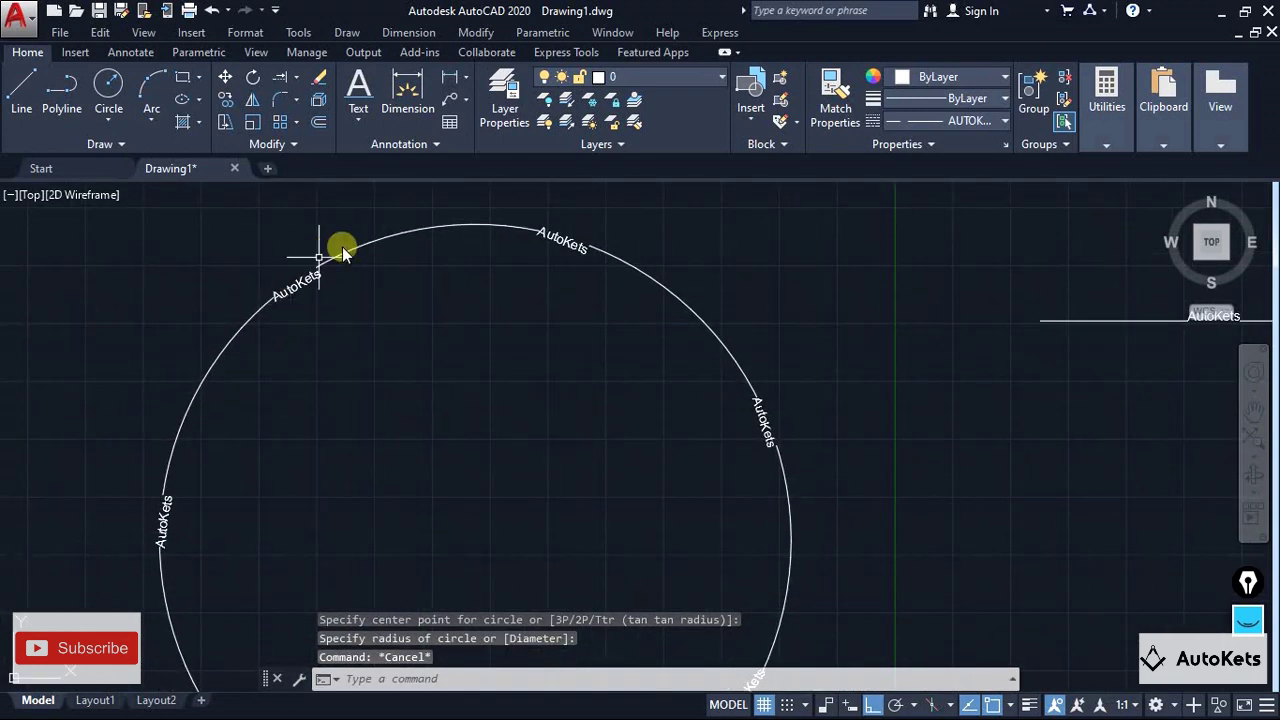
scroll(627, 506, down, 2)
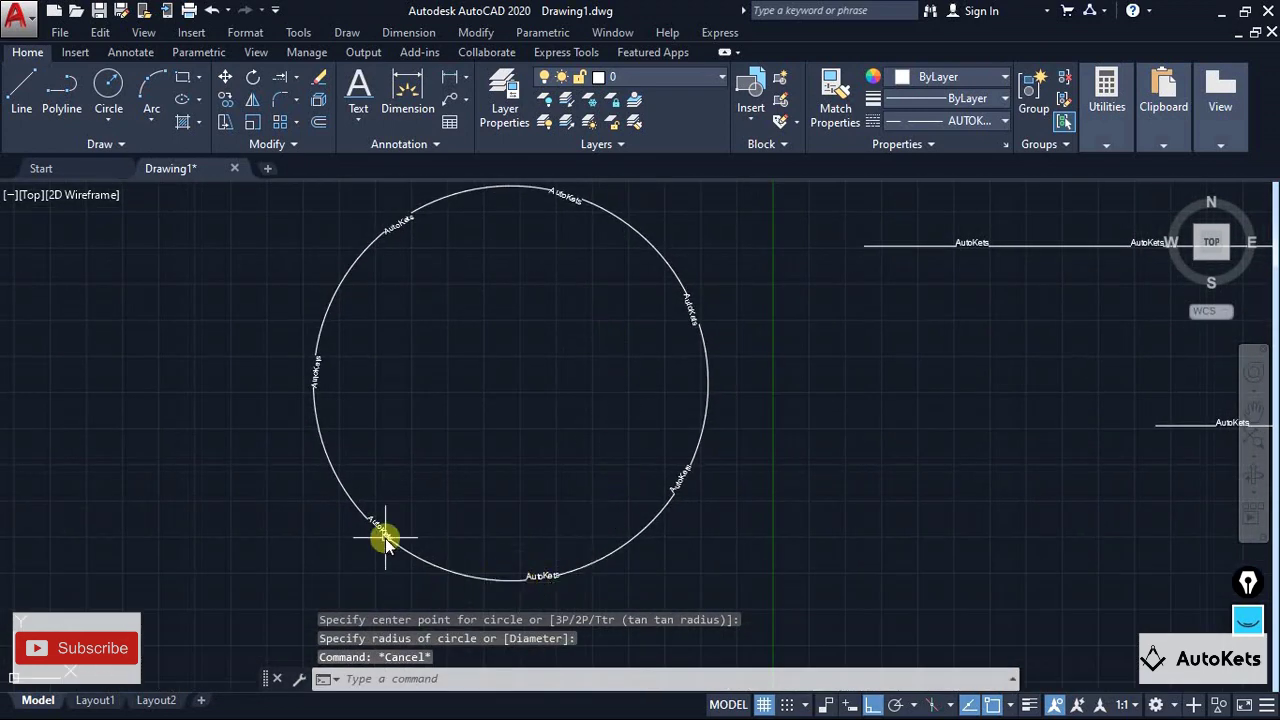
scroll(506, 400, down, 2)
mouse_move(455, 403)
middle_down()
mouse_move(366, 429)
mouse_move(344, 461)
middle_up()
scroll(366, 429, up, 2)
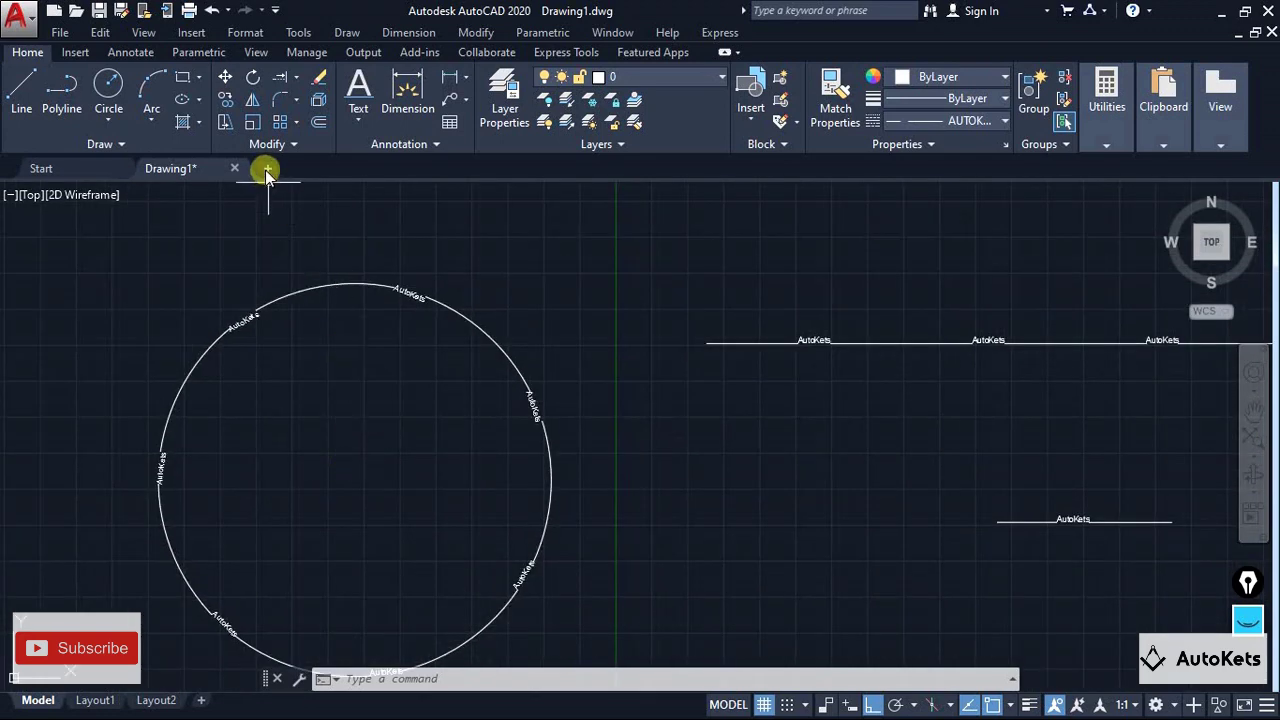
click(1107, 100)
click(975, 120)
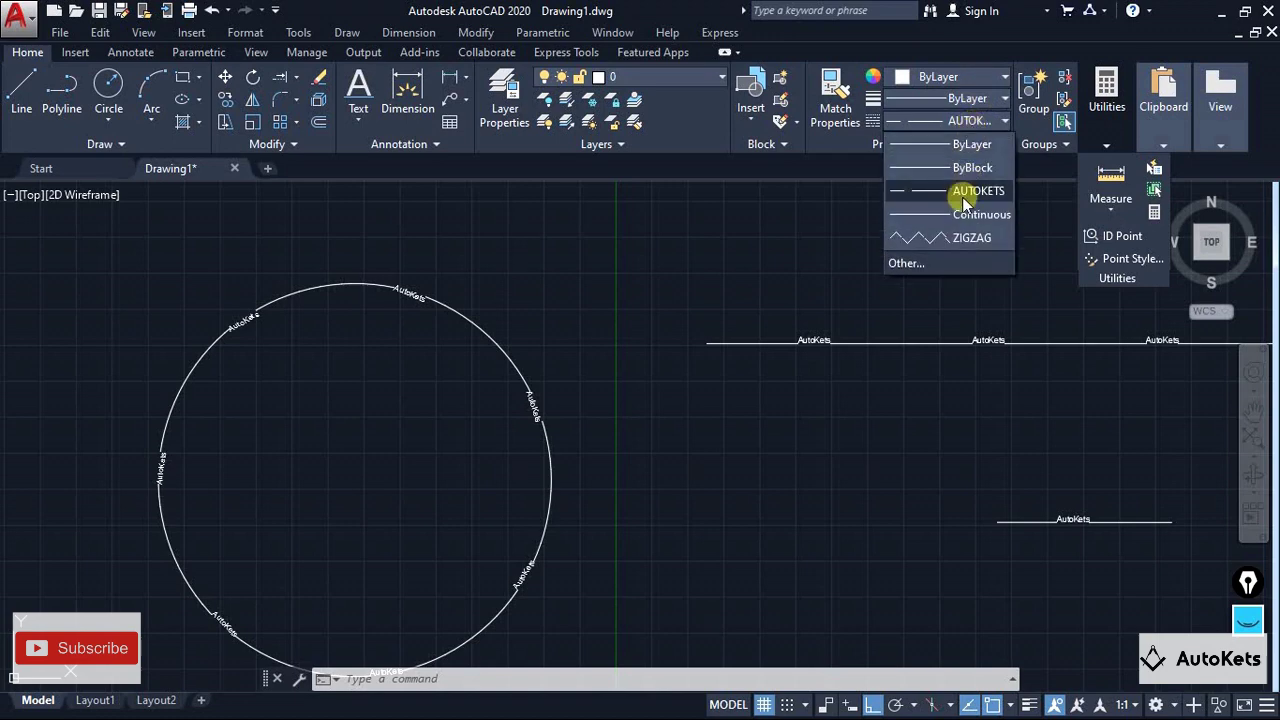
Create a new drawing and close Drawing1 without saving its changes
click(271, 168)
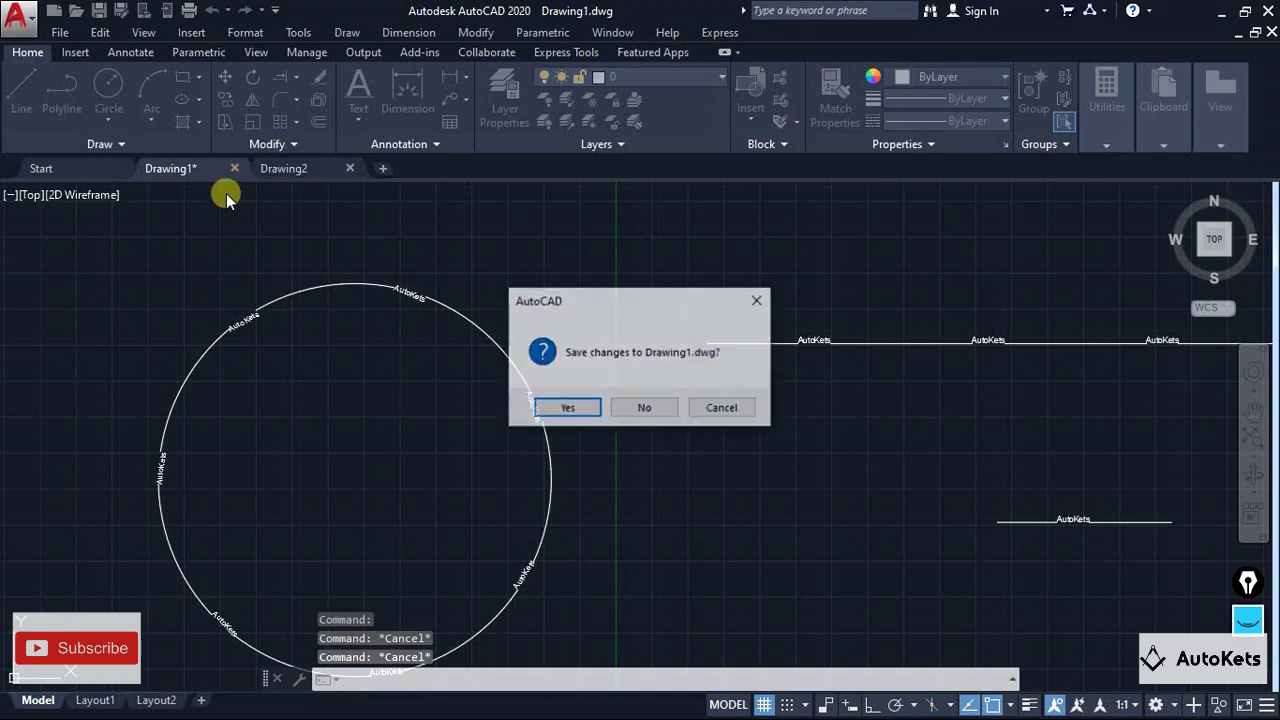
click(643, 408)
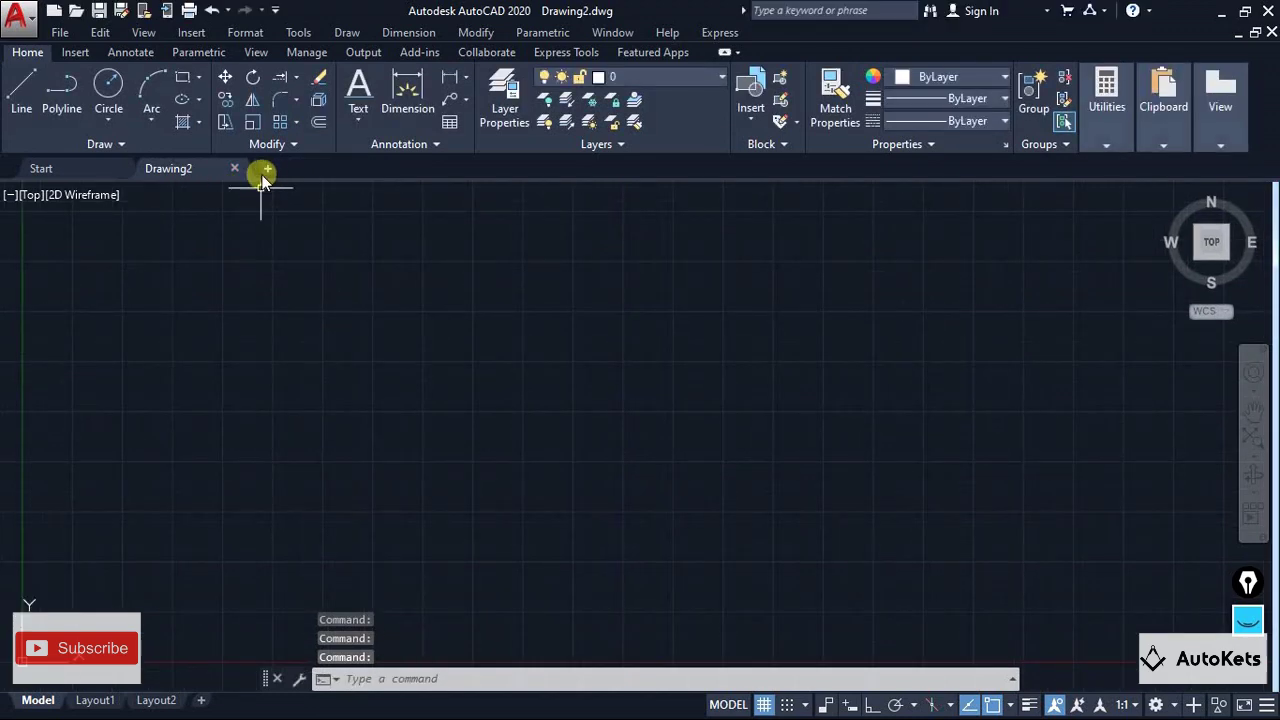
Choose the AutoKets file in the desktop's Linetype folder as the source file for loading linetypes
click(935, 121)
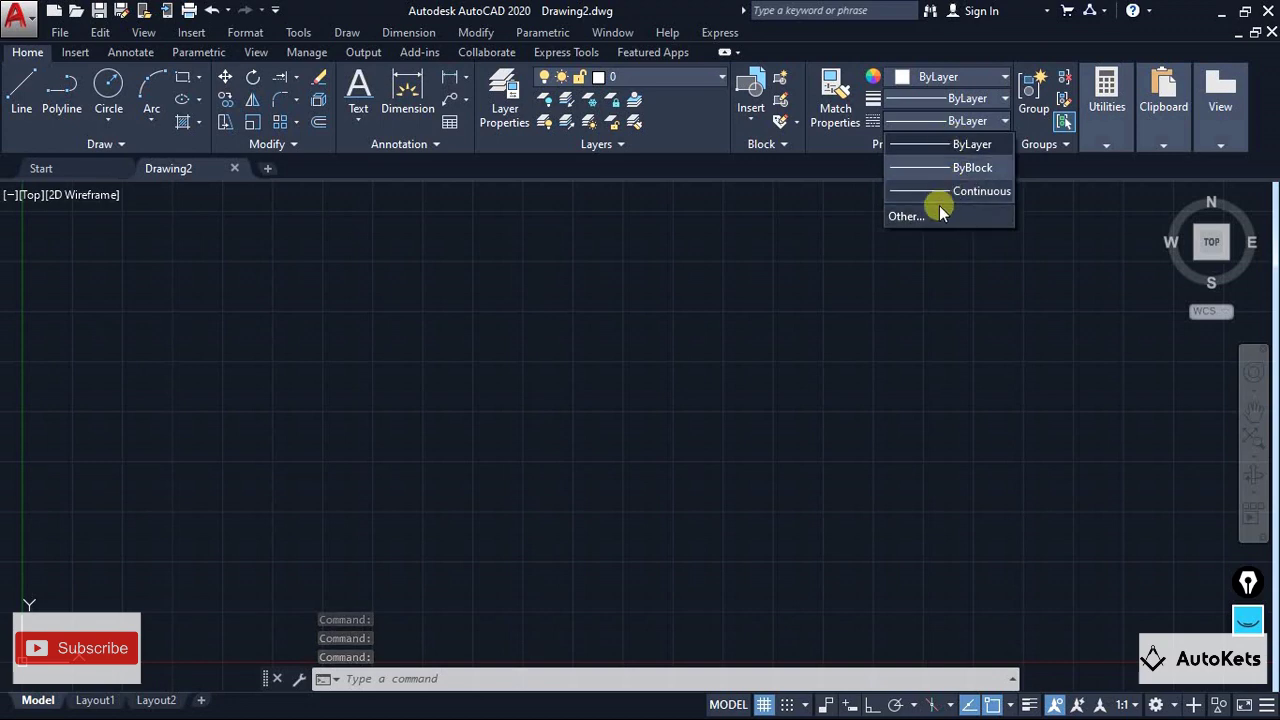
click(908, 217)
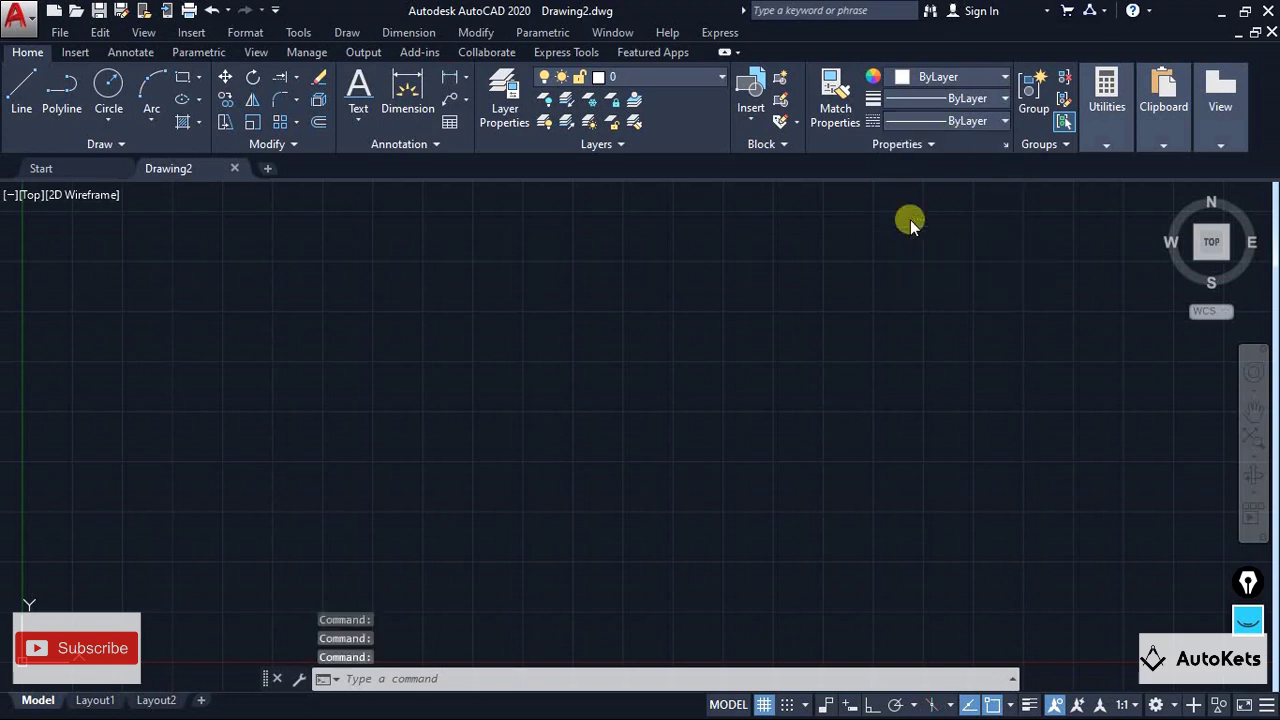
click(783, 211)
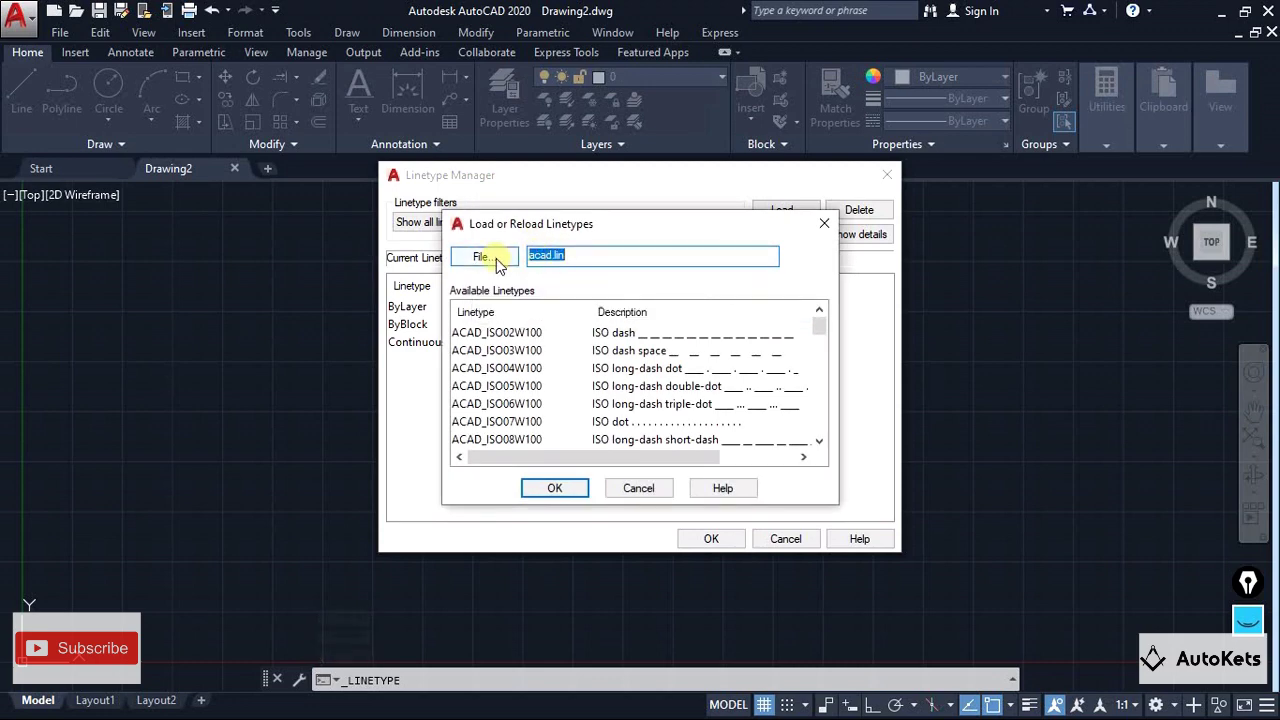
click(484, 257)
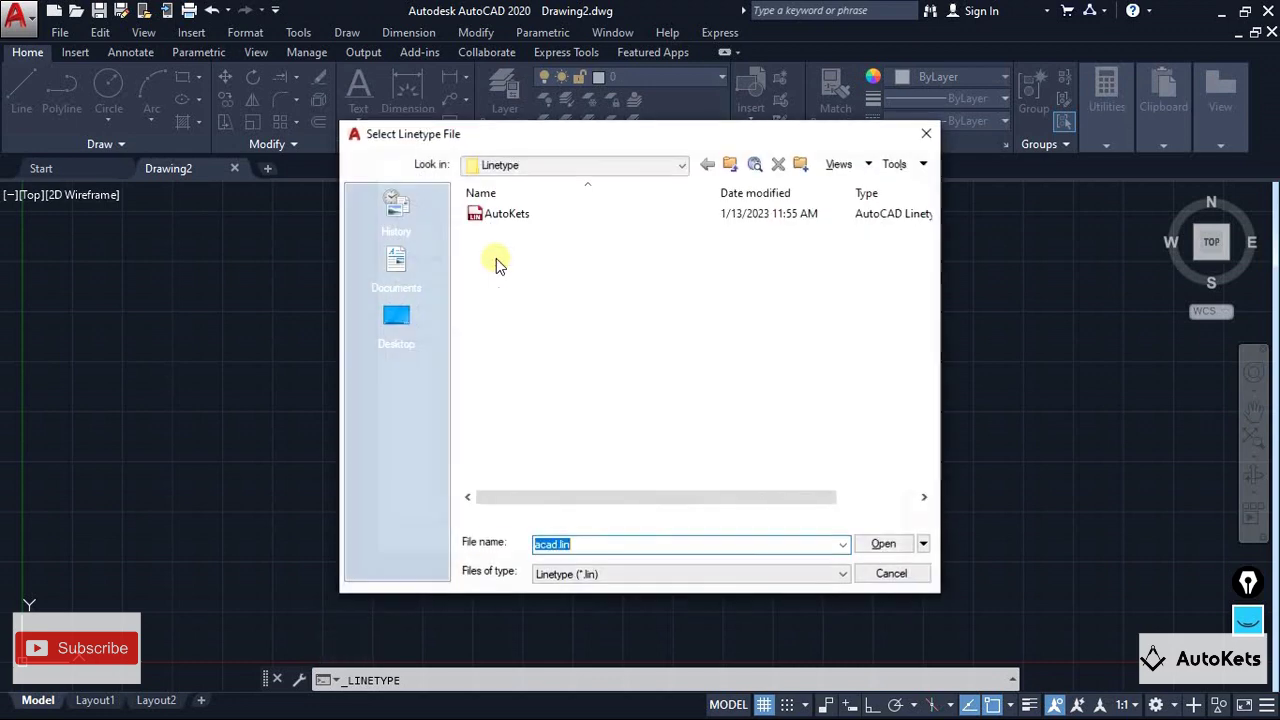
click(395, 330)
click(511, 360)
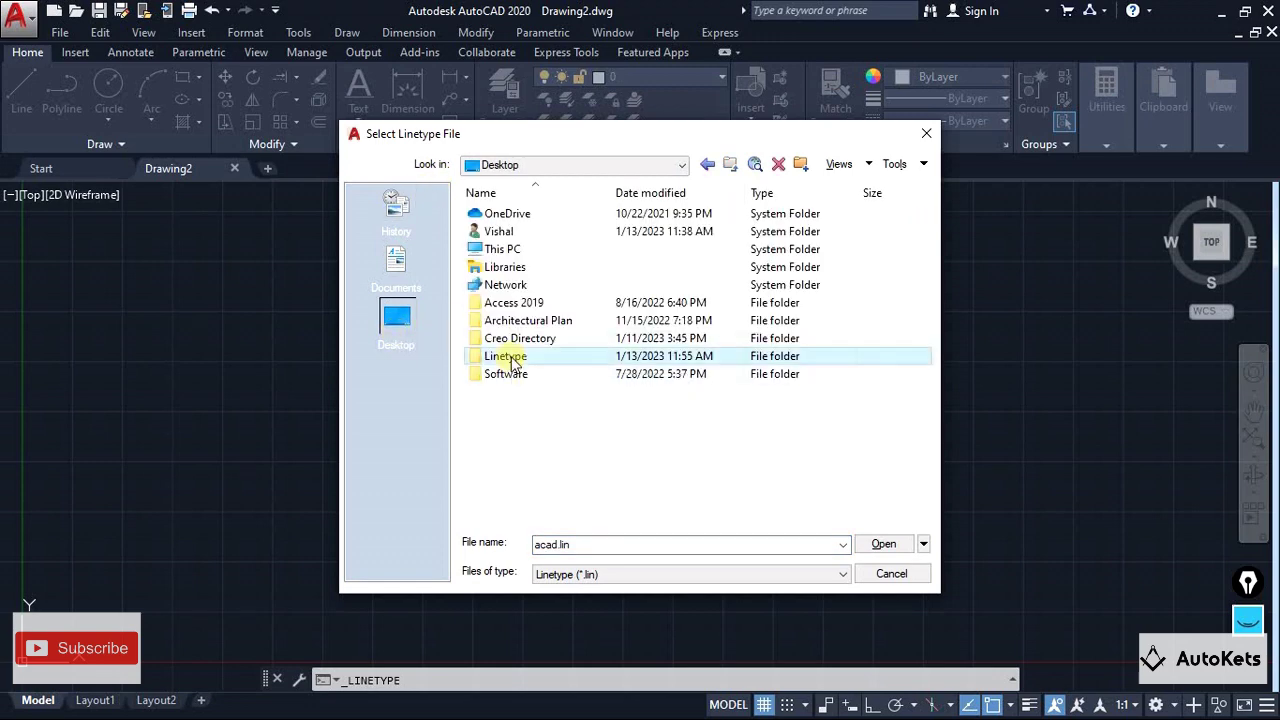
double_click(511, 362)
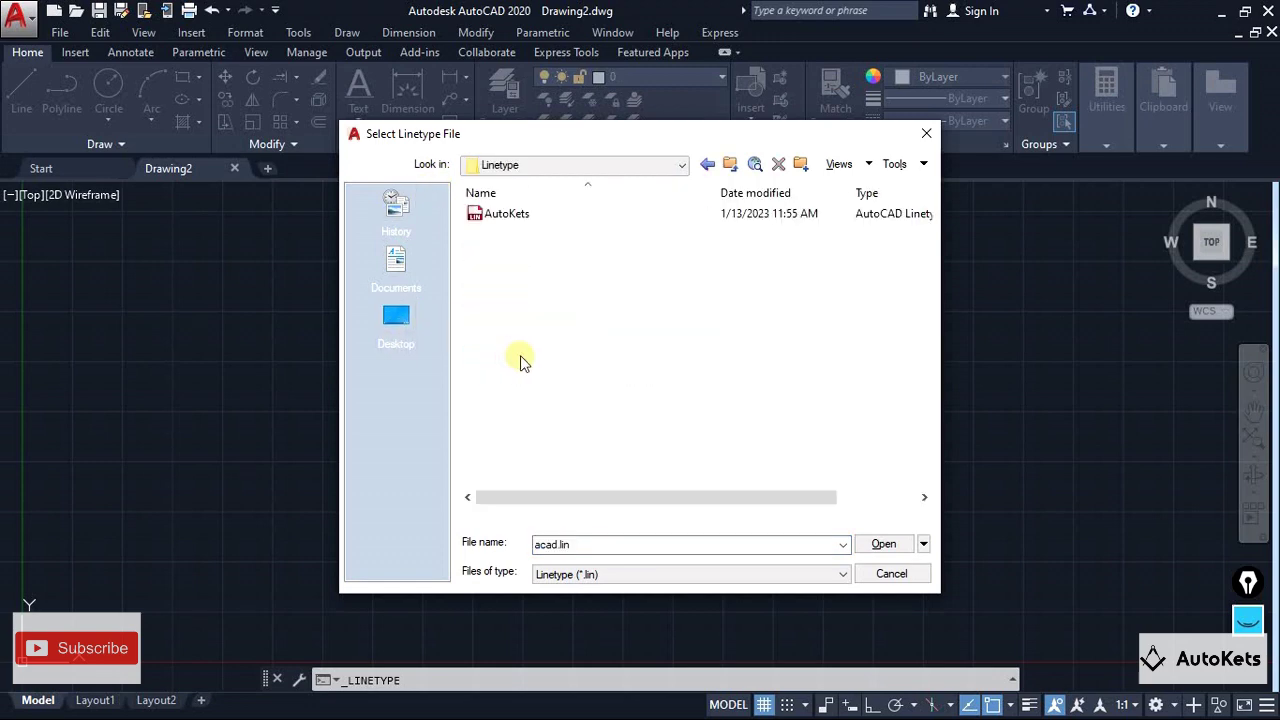
click(516, 224)
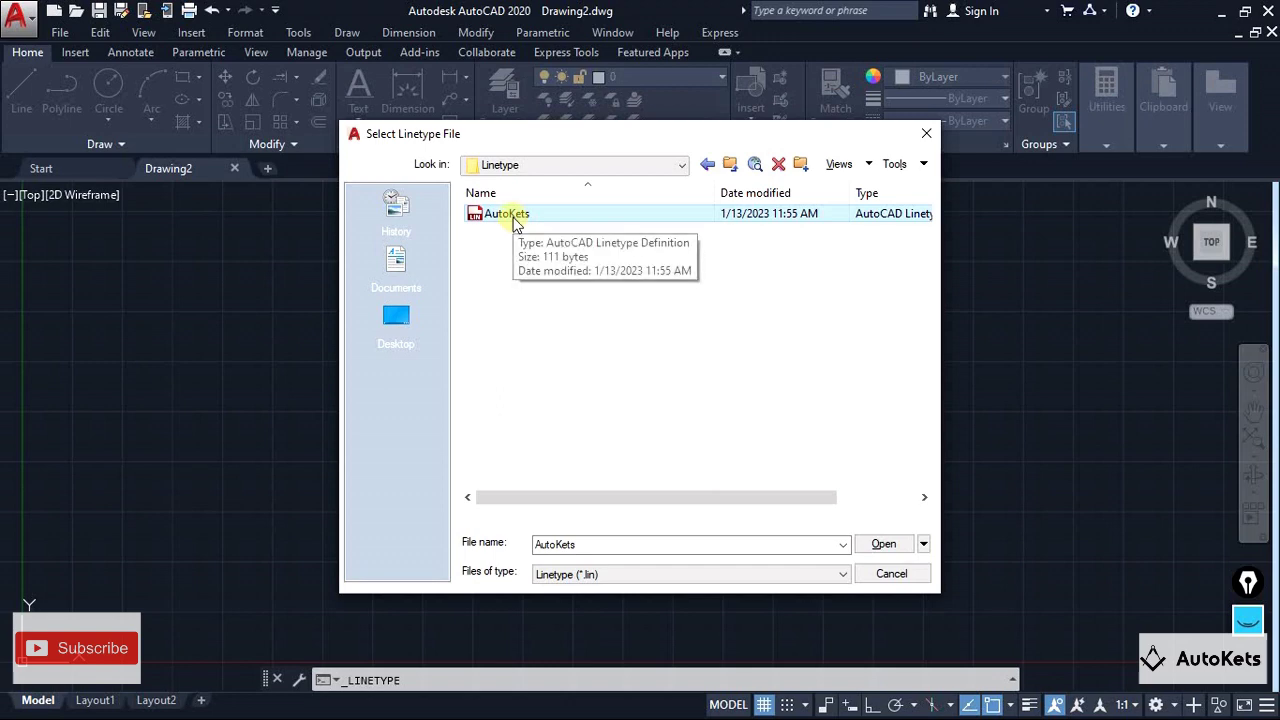
click(884, 544)
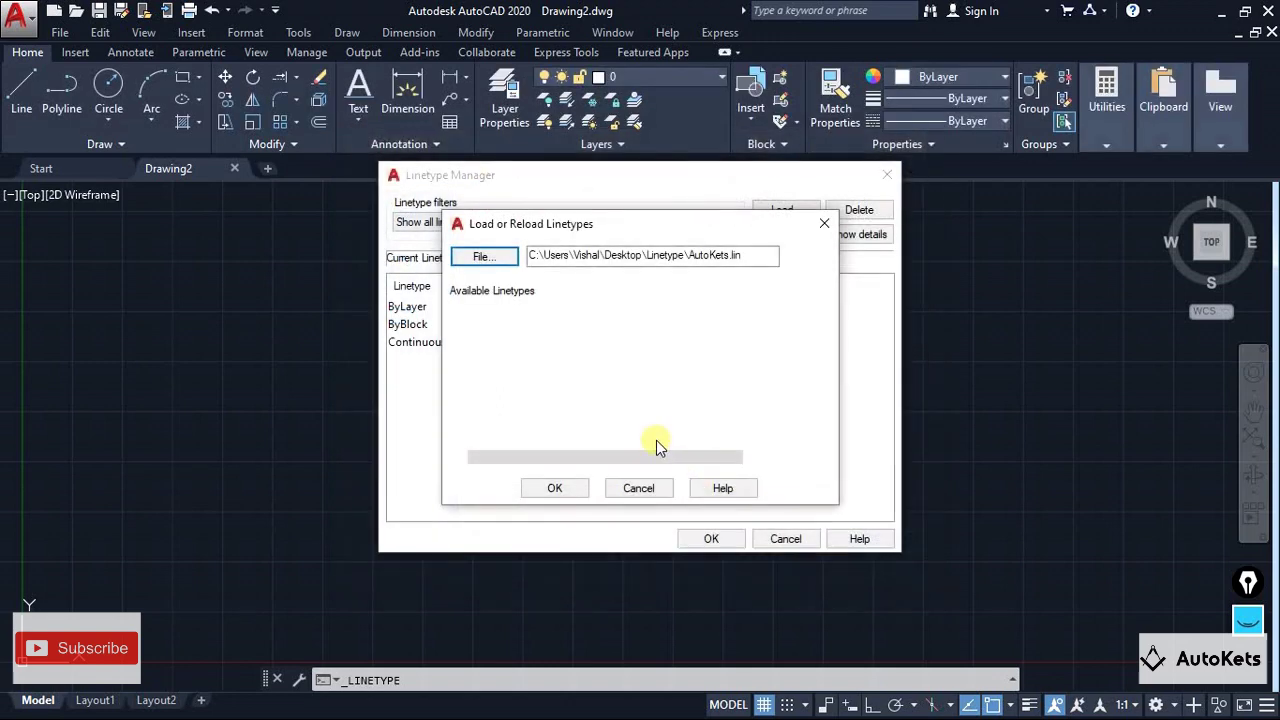
Load the AUTOKETS linetype into the drawing and close the Linetype Manager
click(470, 333)
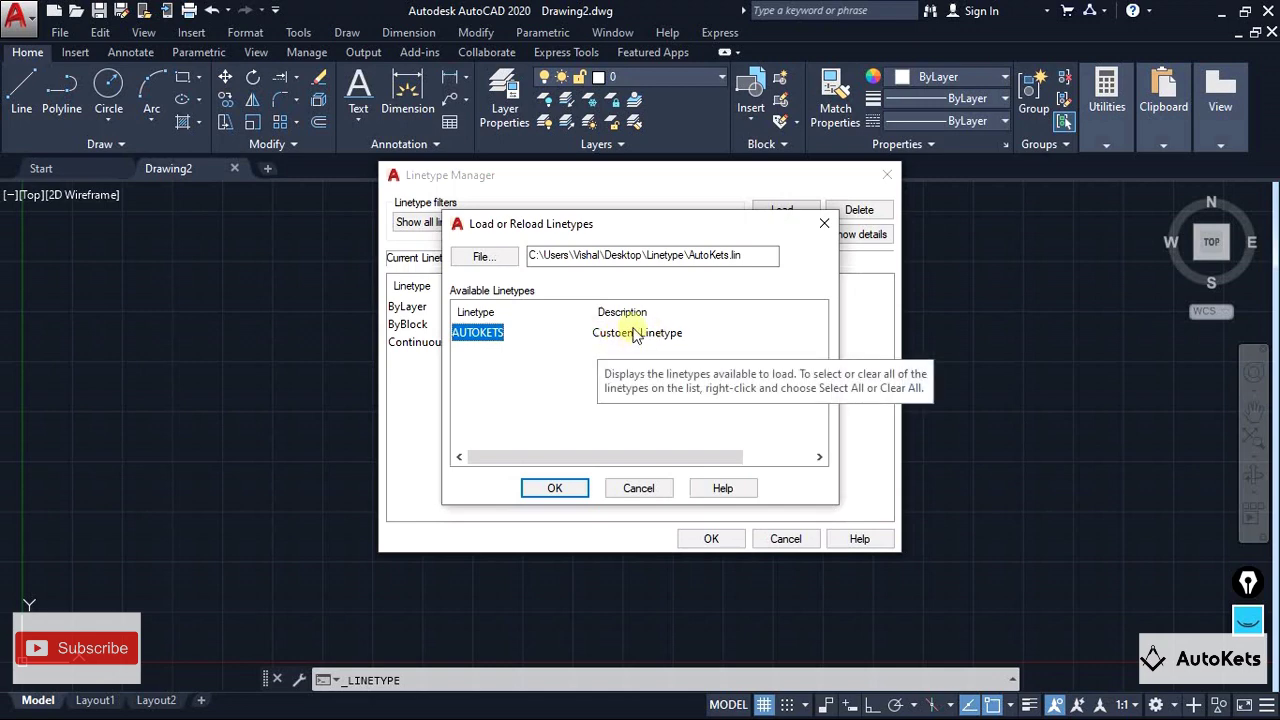
click(563, 487)
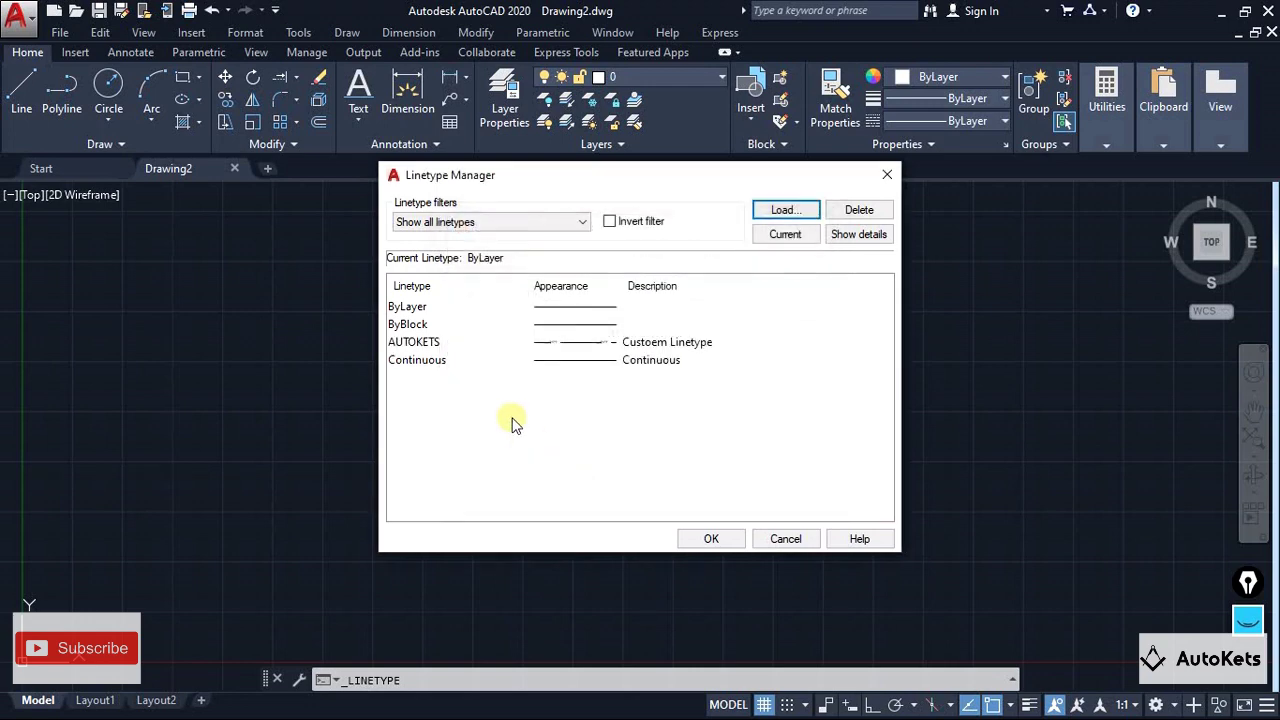
click(711, 538)
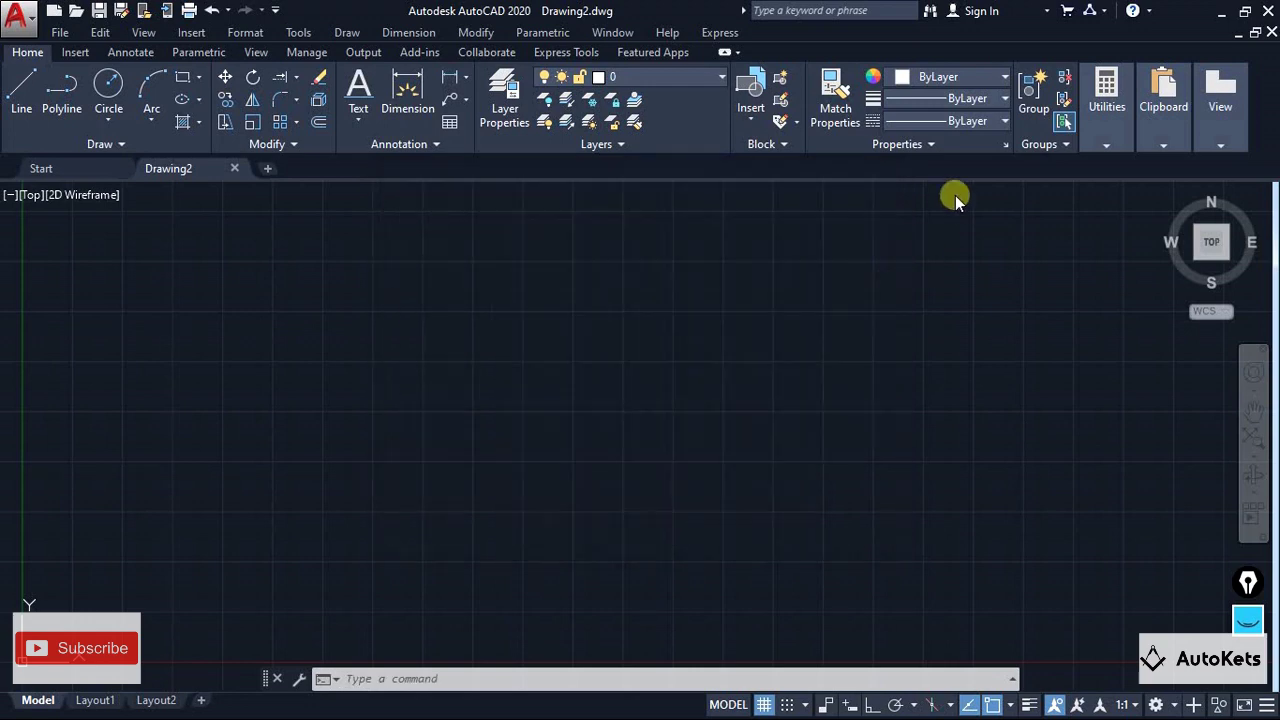
Make AUTOKETS the current linetype and draw a long horizontal line just above the X axis, starting near the origin
click(975, 121)
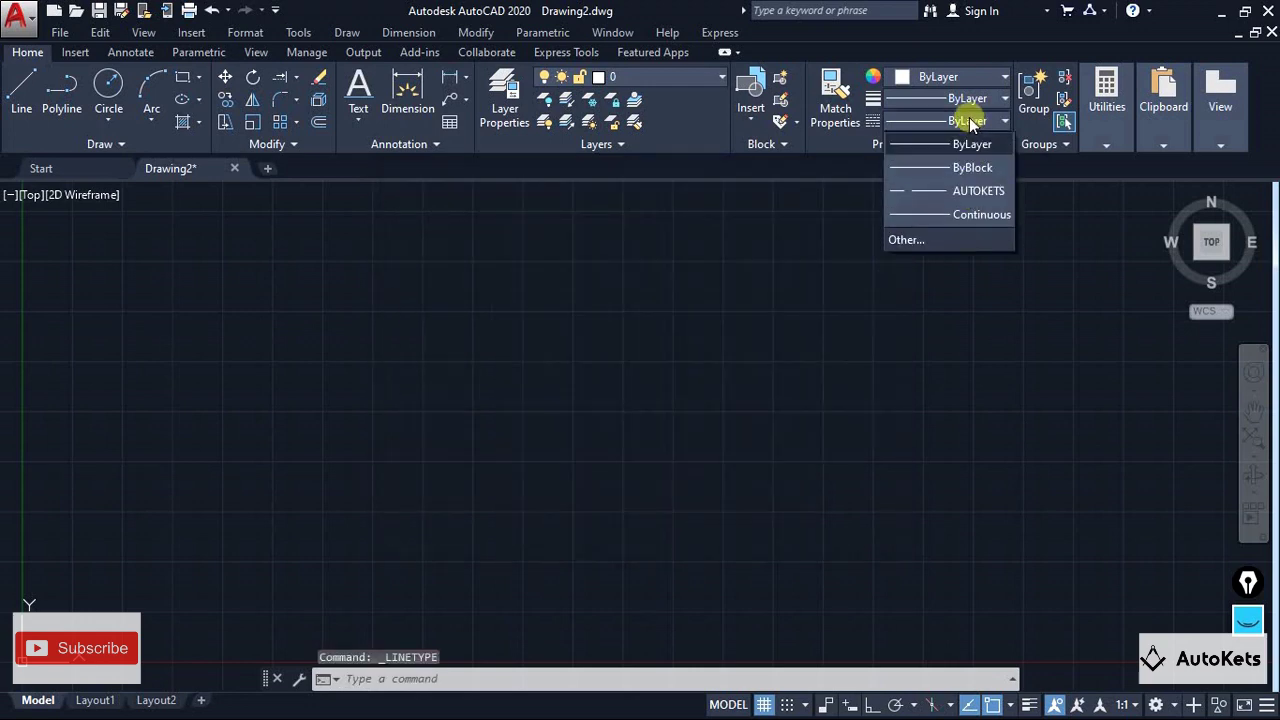
click(963, 199)
click(22, 95)
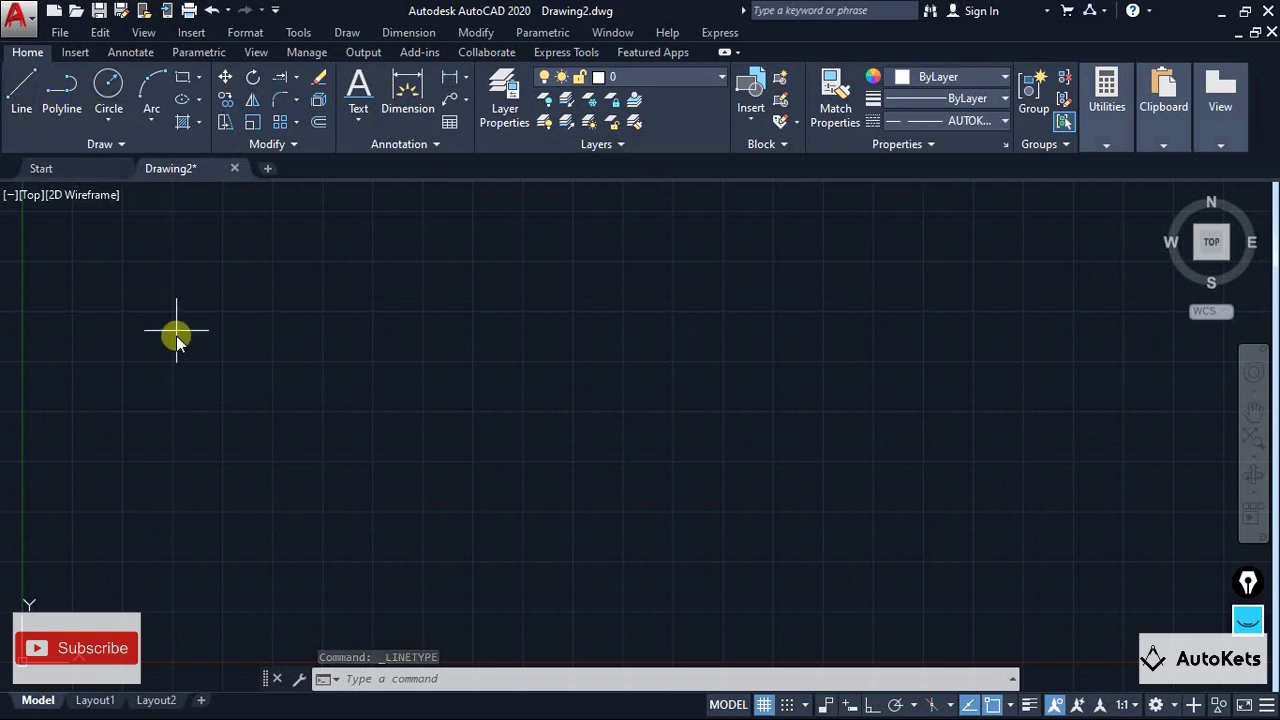
click(135, 366)
scroll(601, 417, down, 5)
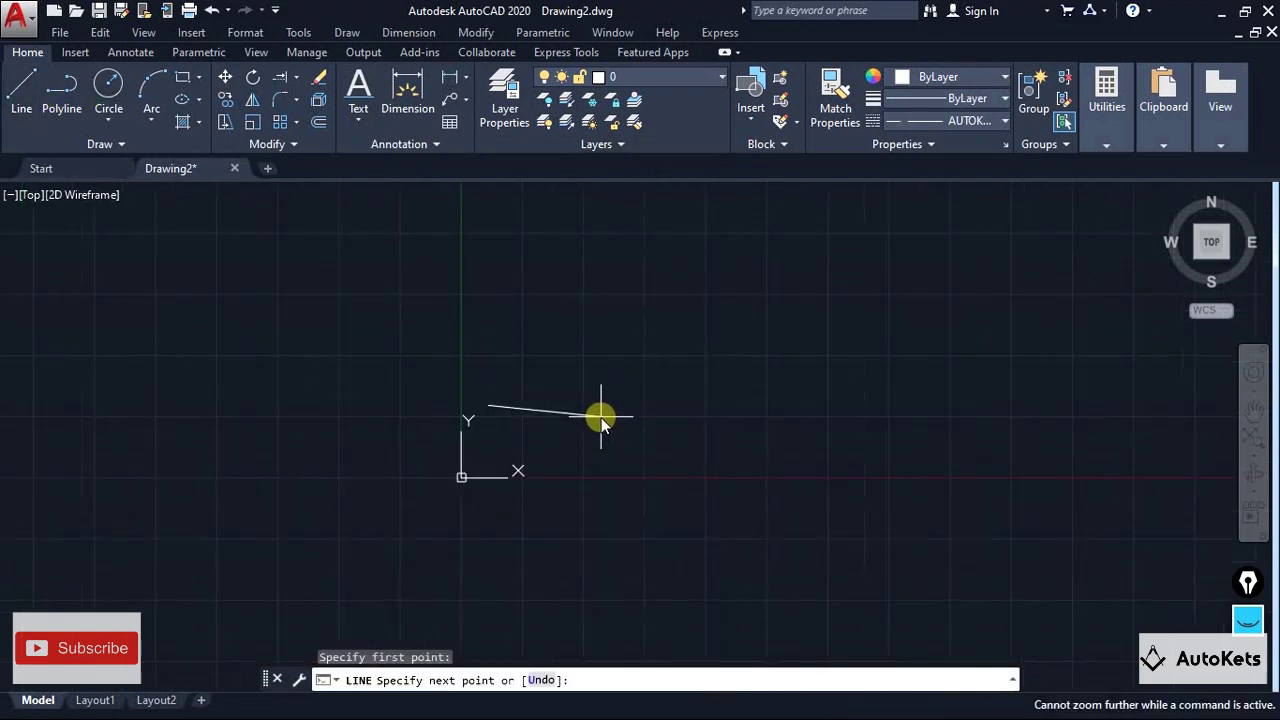
scroll(869, 414, down, 1)
middle_drag(869, 414, 816, 414)
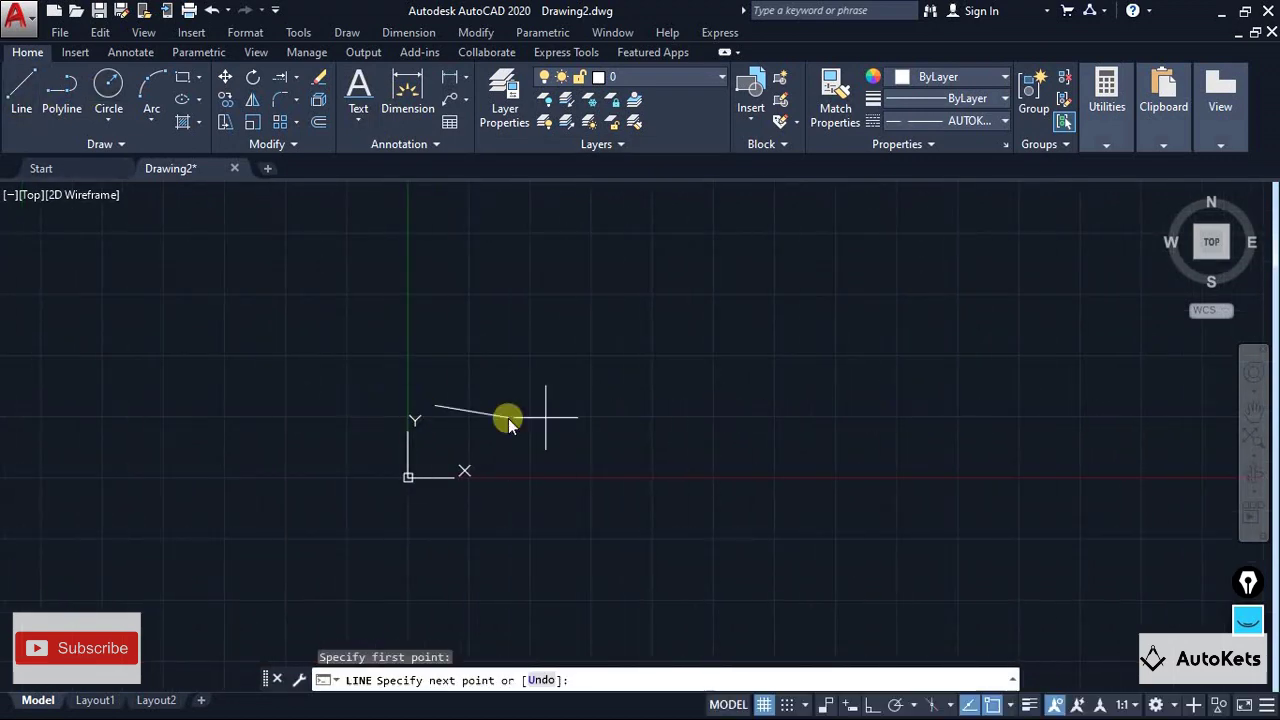
click(1112, 402)
key(Escape)
scroll(605, 470, down, 2)
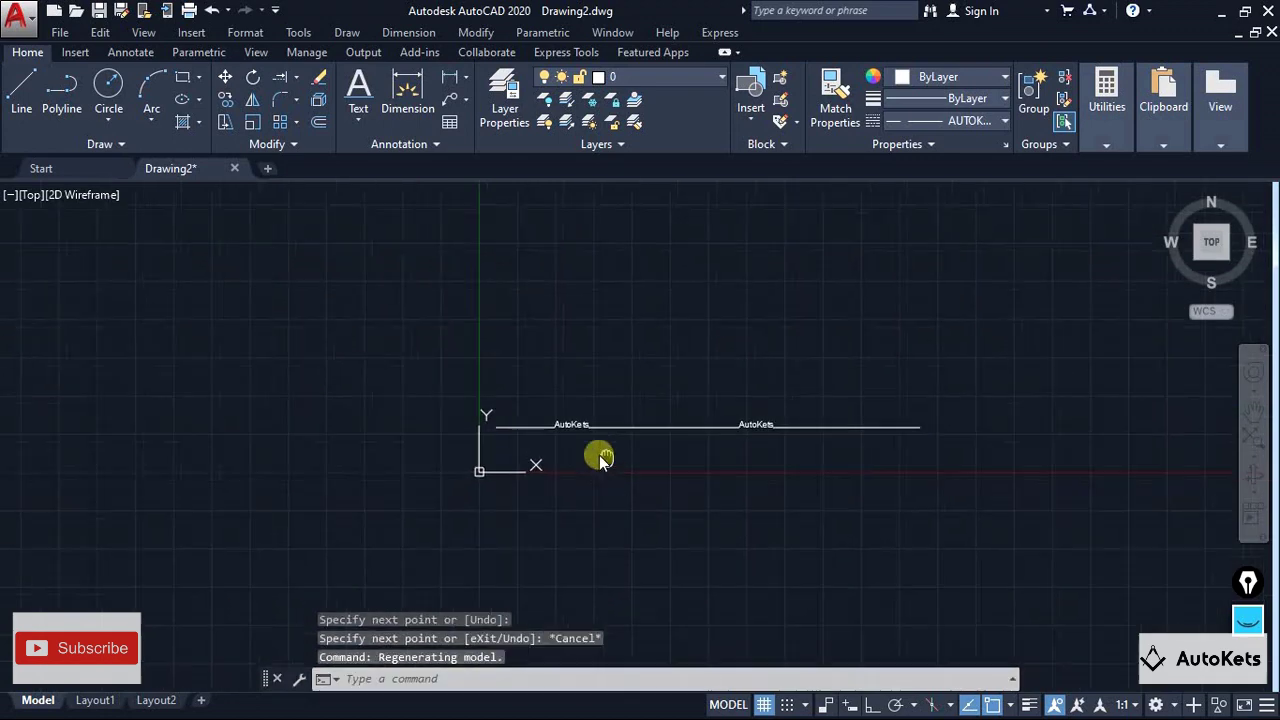
Draw a circle in the AUTOKETS linetype to the right of the horizontal line
middle_drag(600, 451, 313, 462)
click(108, 85)
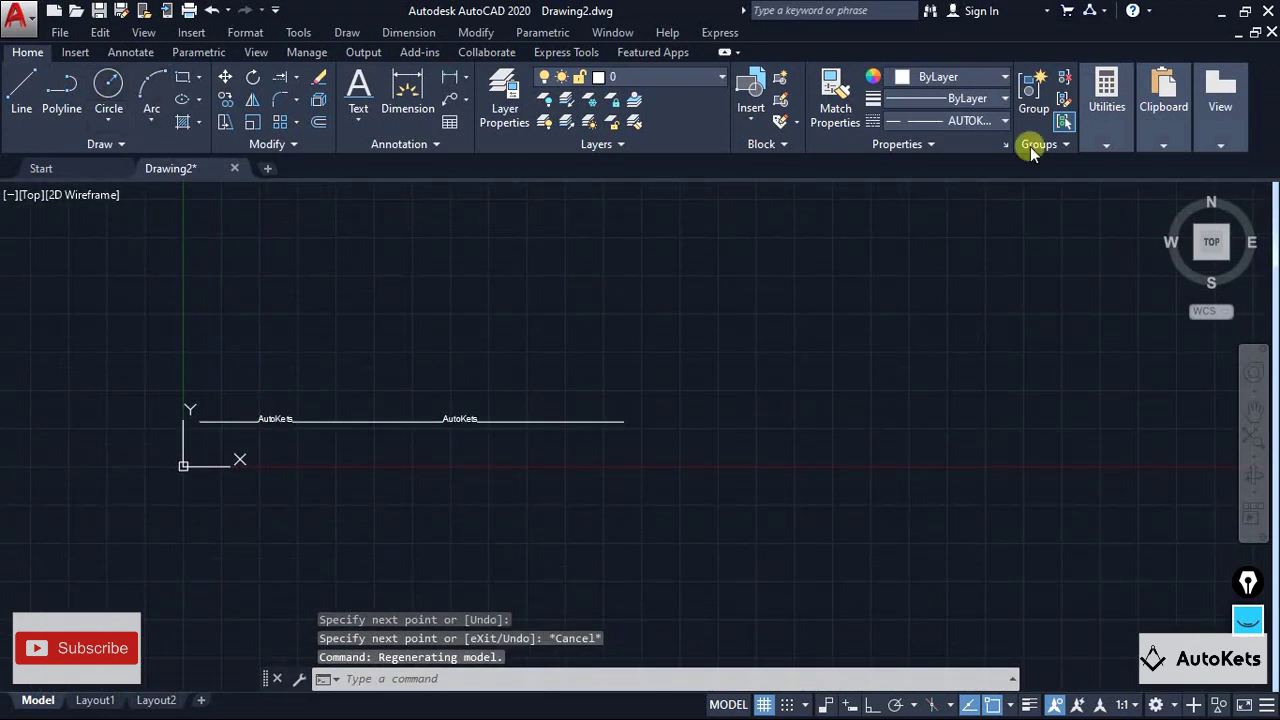
click(825, 396)
click(955, 398)
key(Escape)
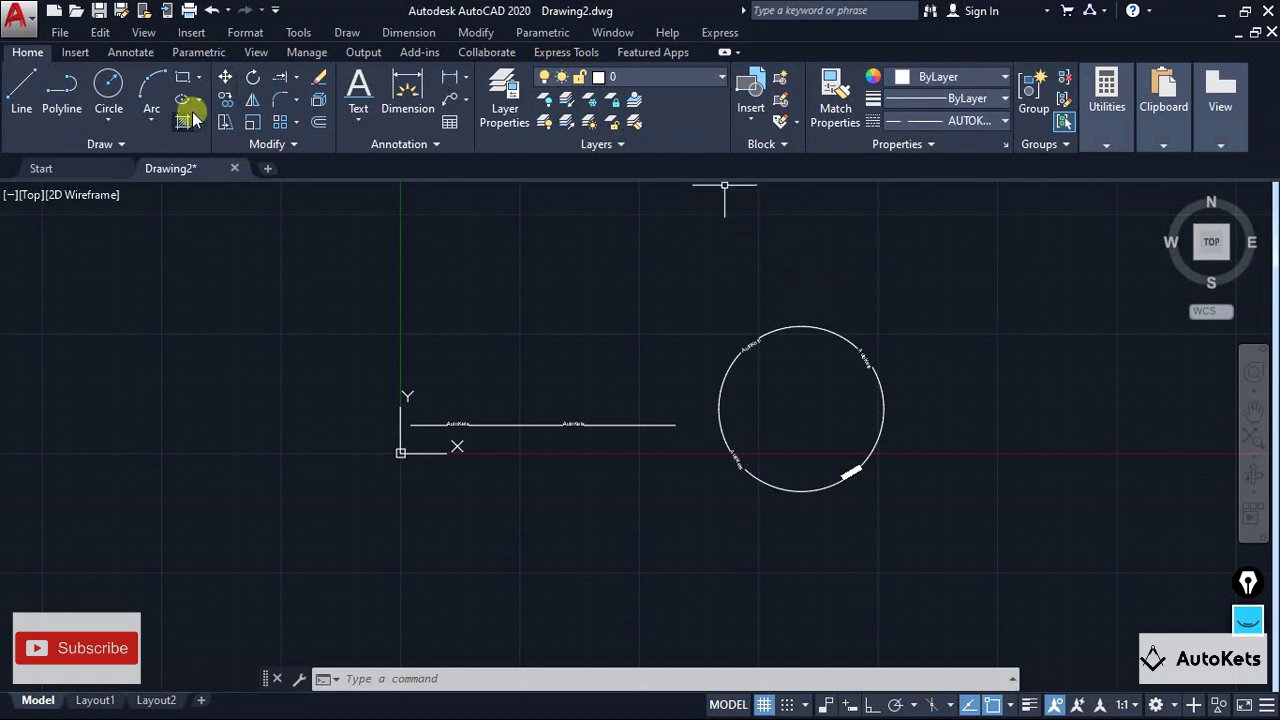
Draw a rectangle in the AUTOKETS linetype above the horizontal line, extending across the Y axis
mouse_move(183, 174)
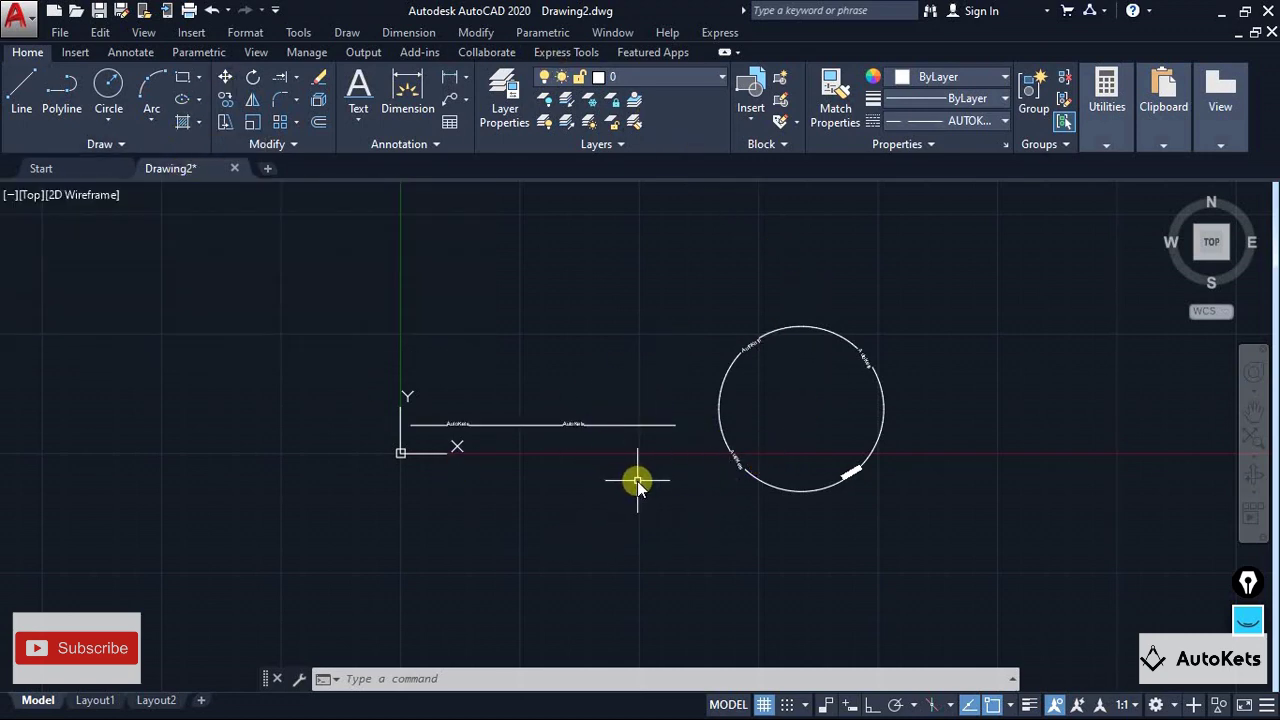
scroll(634, 480, down, 1)
scroll(766, 466, up, 1)
scroll(671, 429, up, 2)
middle_drag(769, 477, 809, 500)
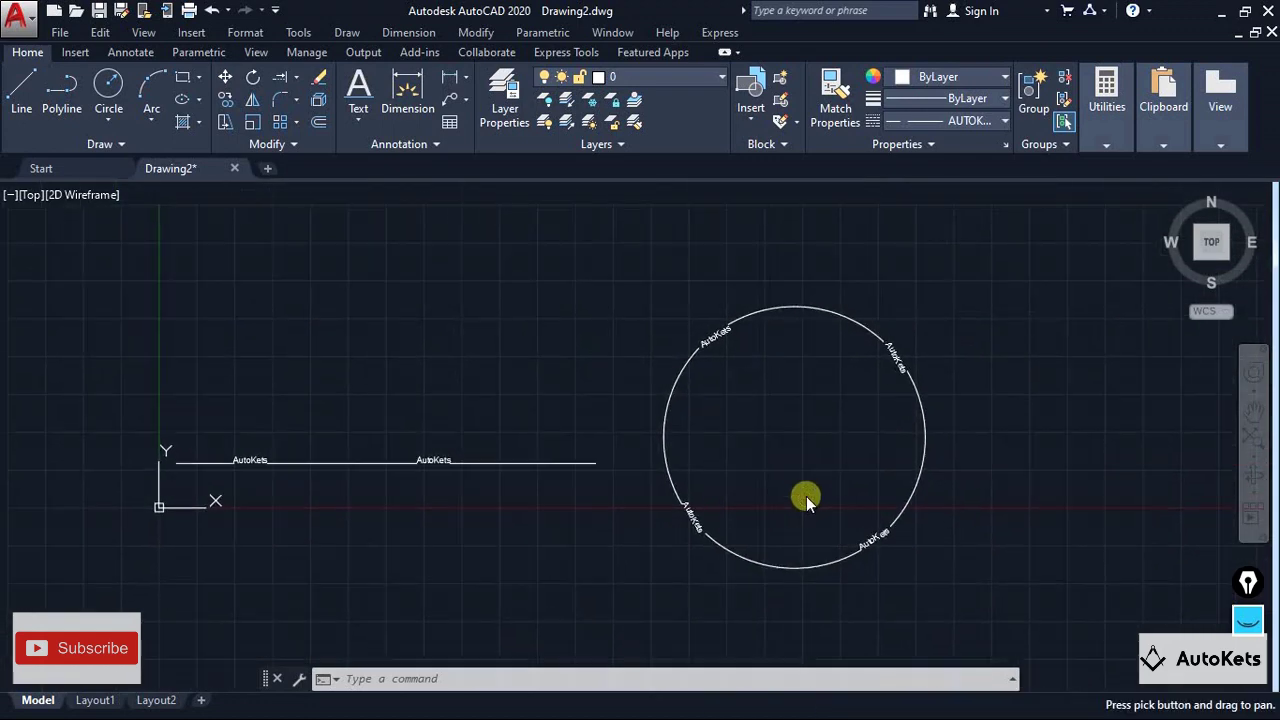
scroll(713, 465, down, 2)
middle_drag(713, 465, 755, 463)
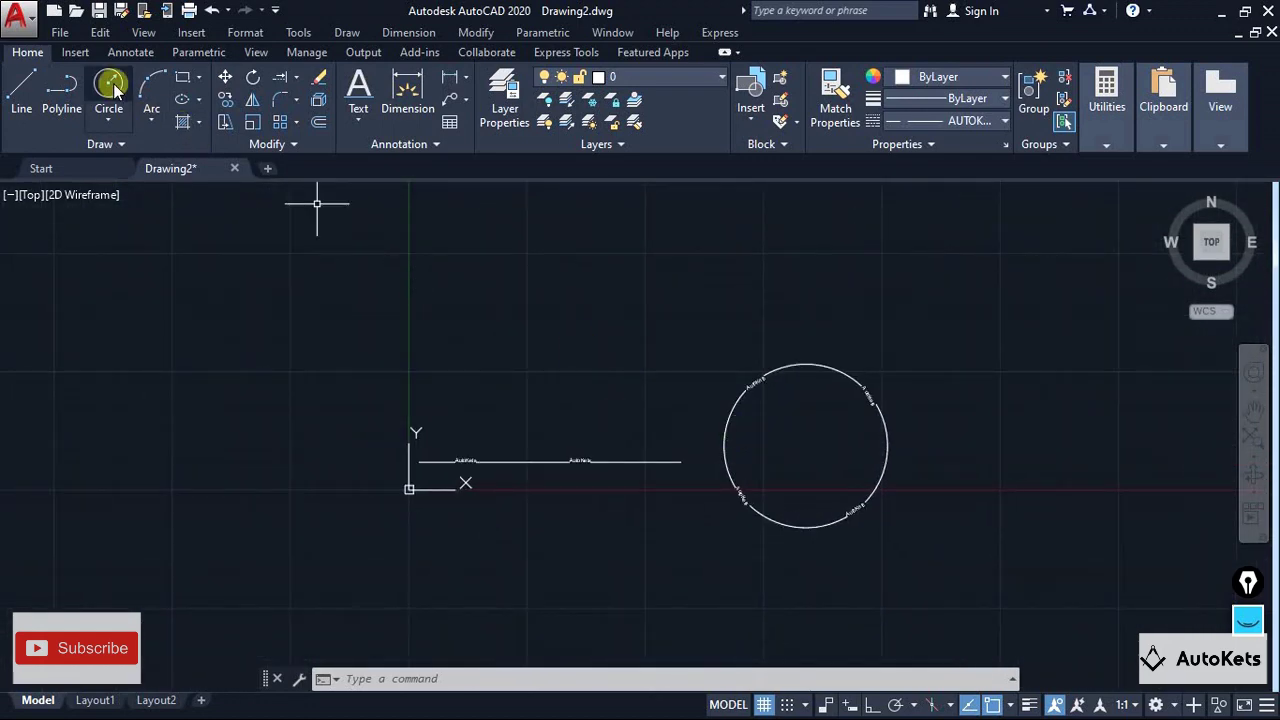
click(182, 77)
click(269, 270)
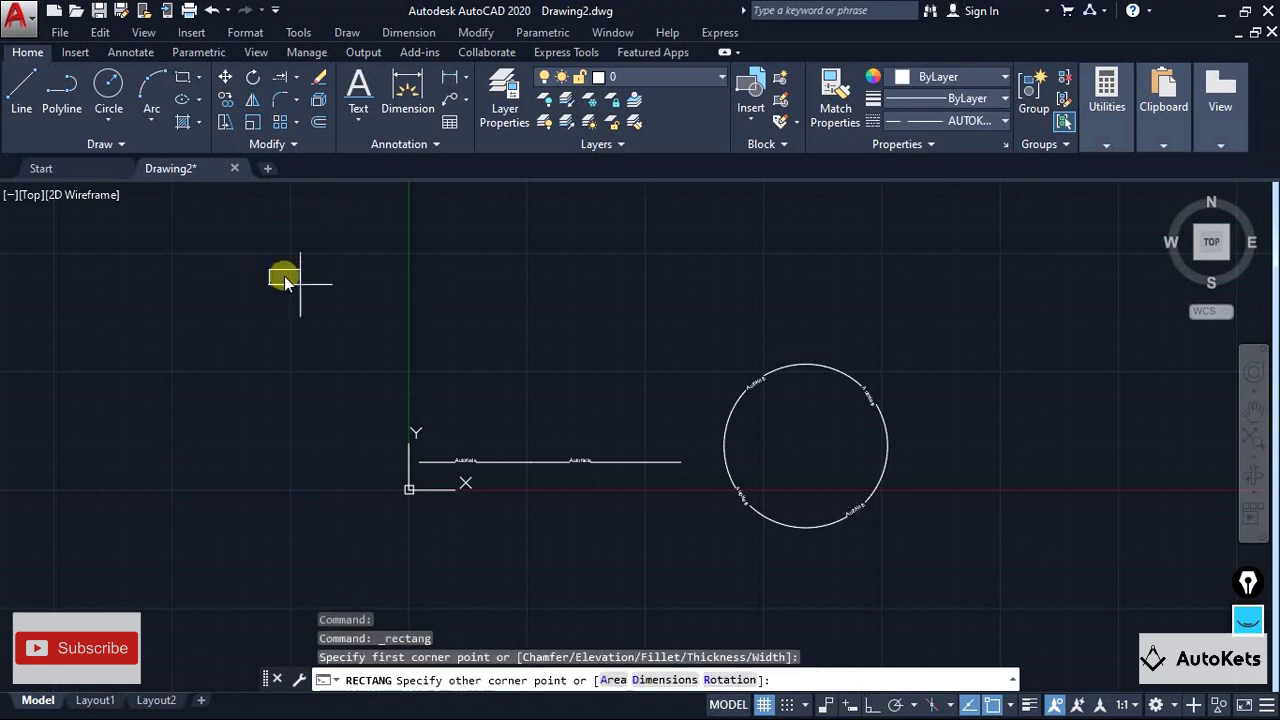
click(551, 412)
key(Escape)
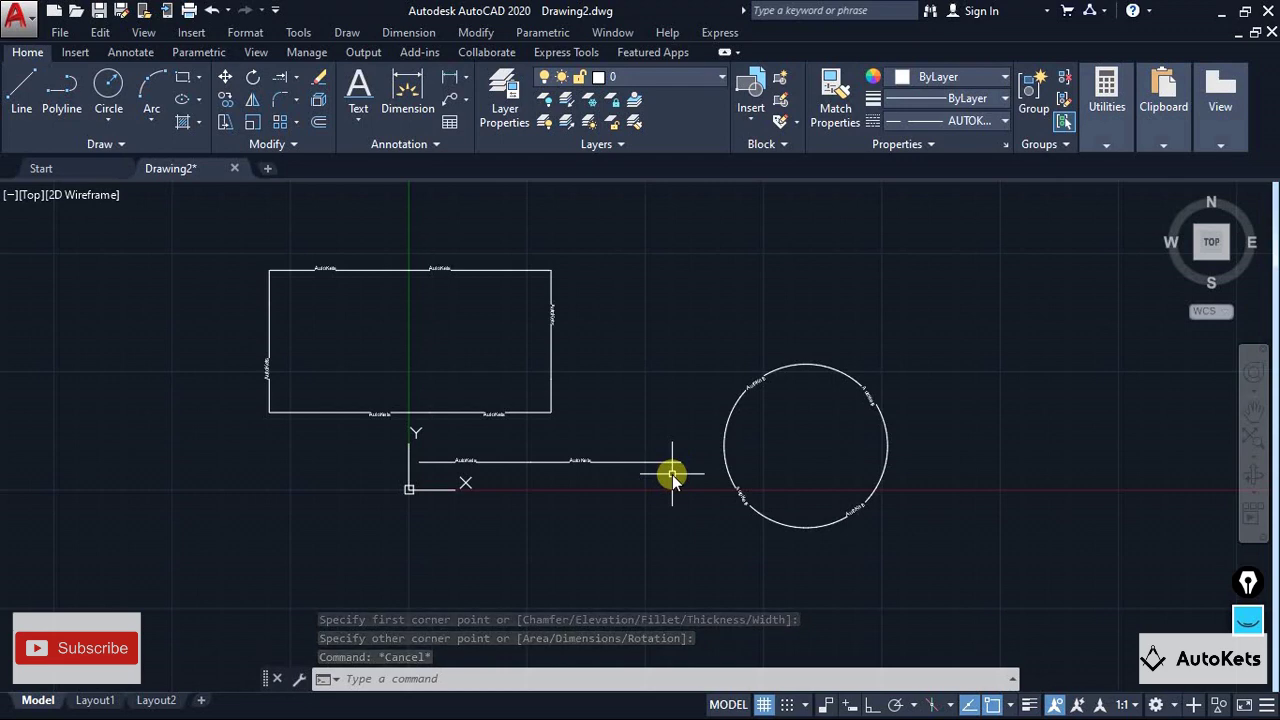
Run the TIME command to show the drawing's time information
click(440, 680)
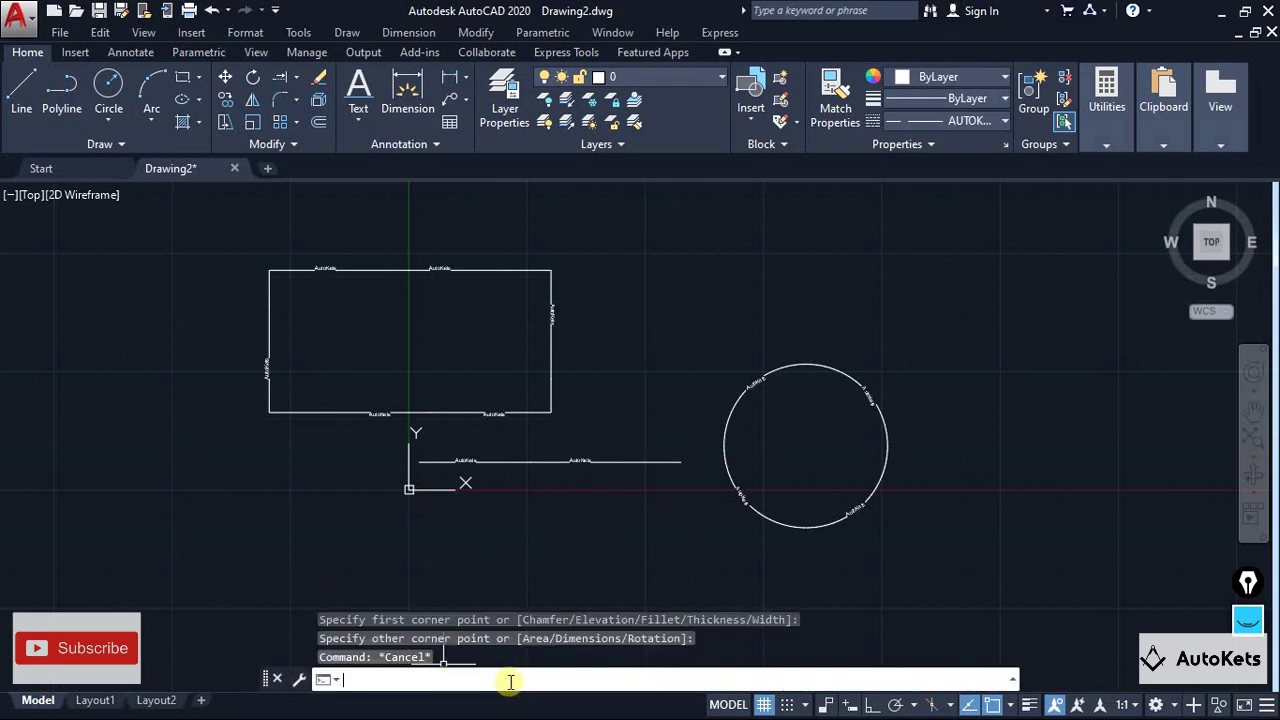
text(time)
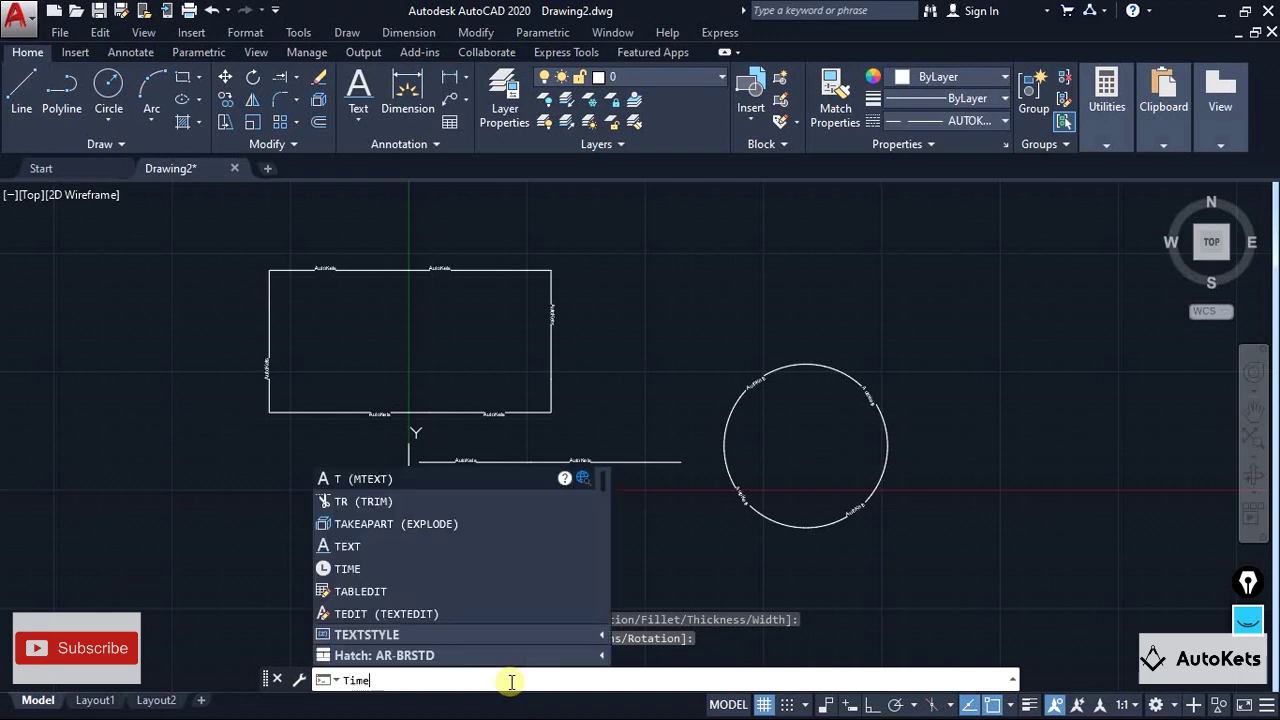
key(Return)
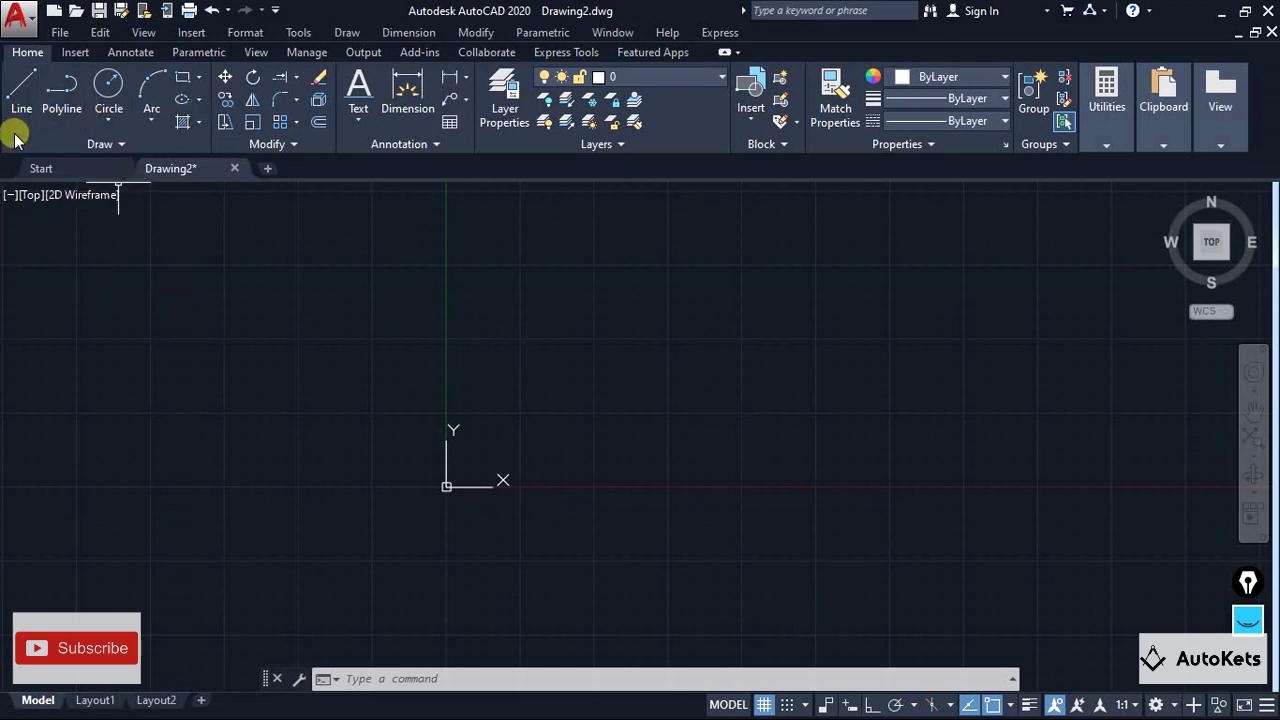
Start a single-line text left of the Y axis with a height of 5 and a rotation angle of 0, with Ortho on
click(358, 112)
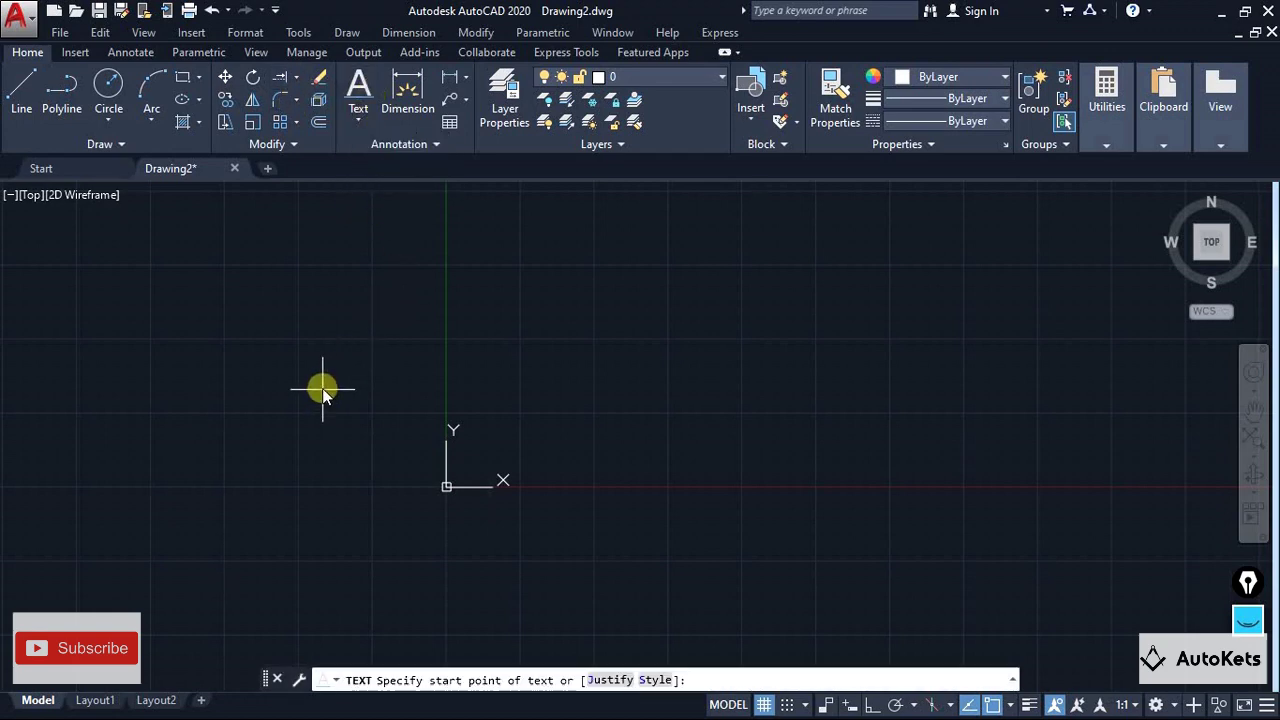
click(301, 361)
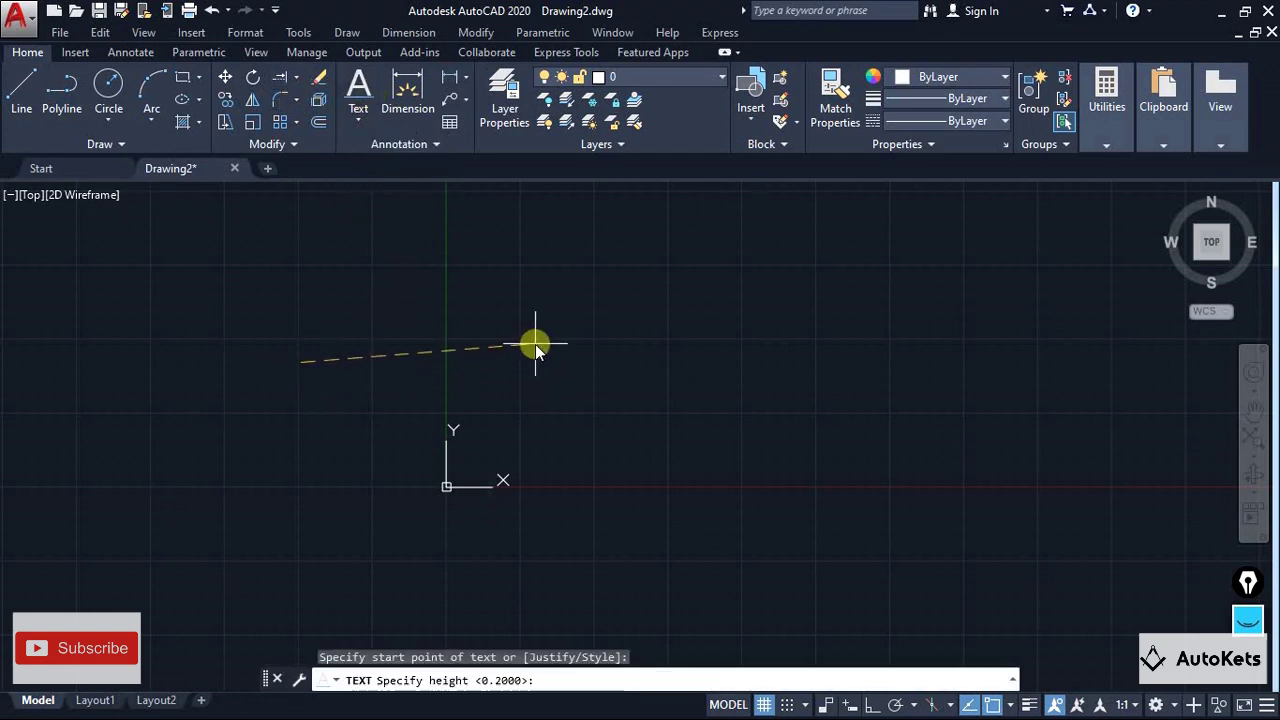
text(5)
key(Return)
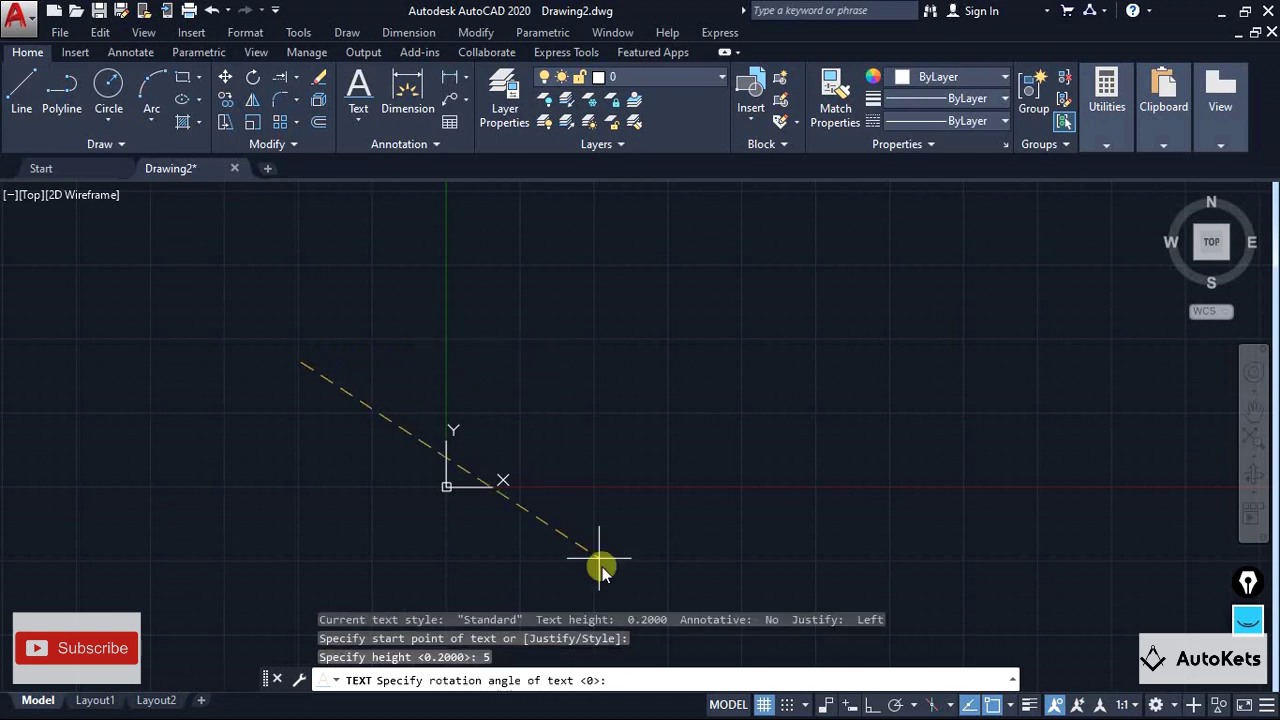
click(872, 704)
text(Auto)
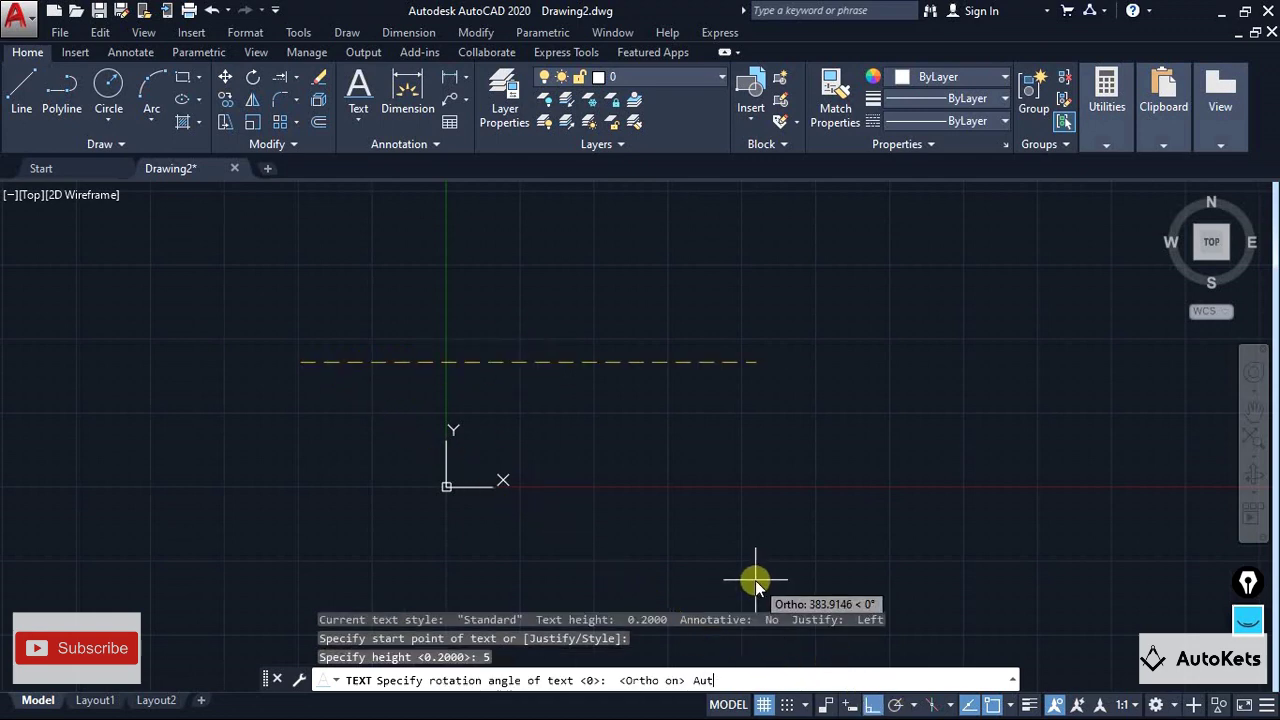
key(BackSpace)
key(BackSpace)
key(BackSpace)
key(BackSpace)
key(Return)
Enter AutoCAD as the single-line text and finish it
text(Auto)
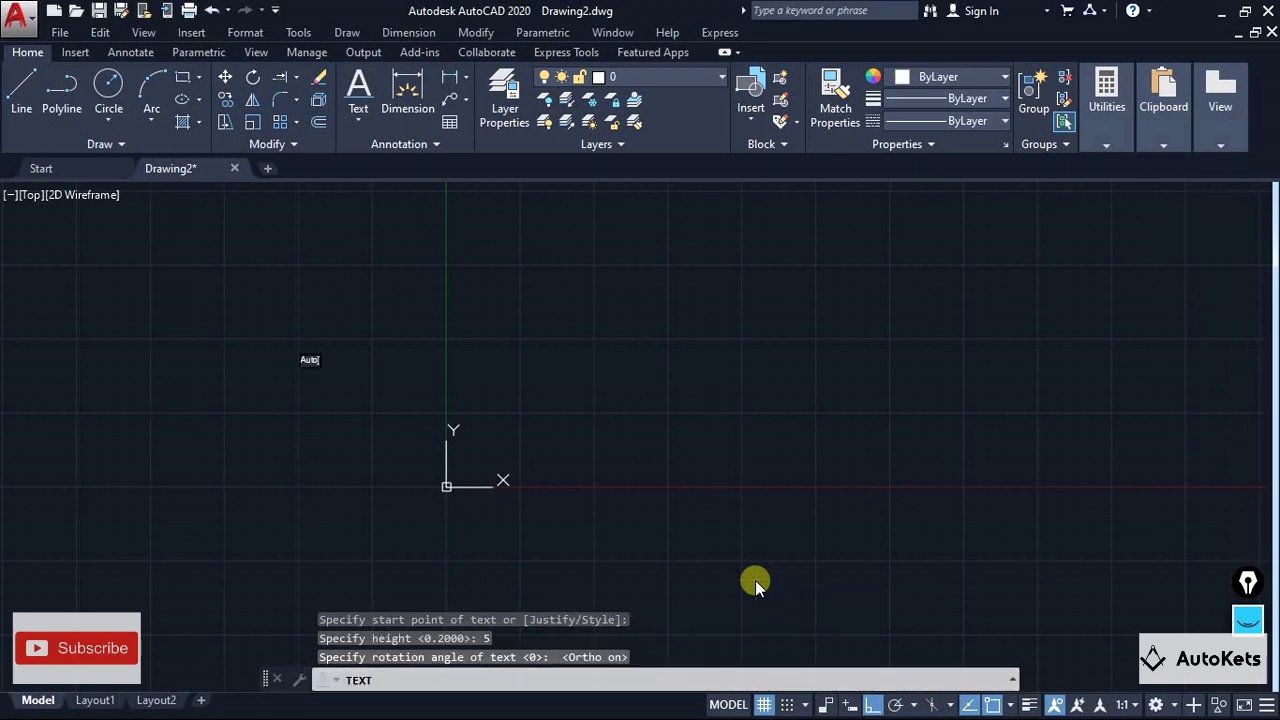
text(CAD)
key(Return)
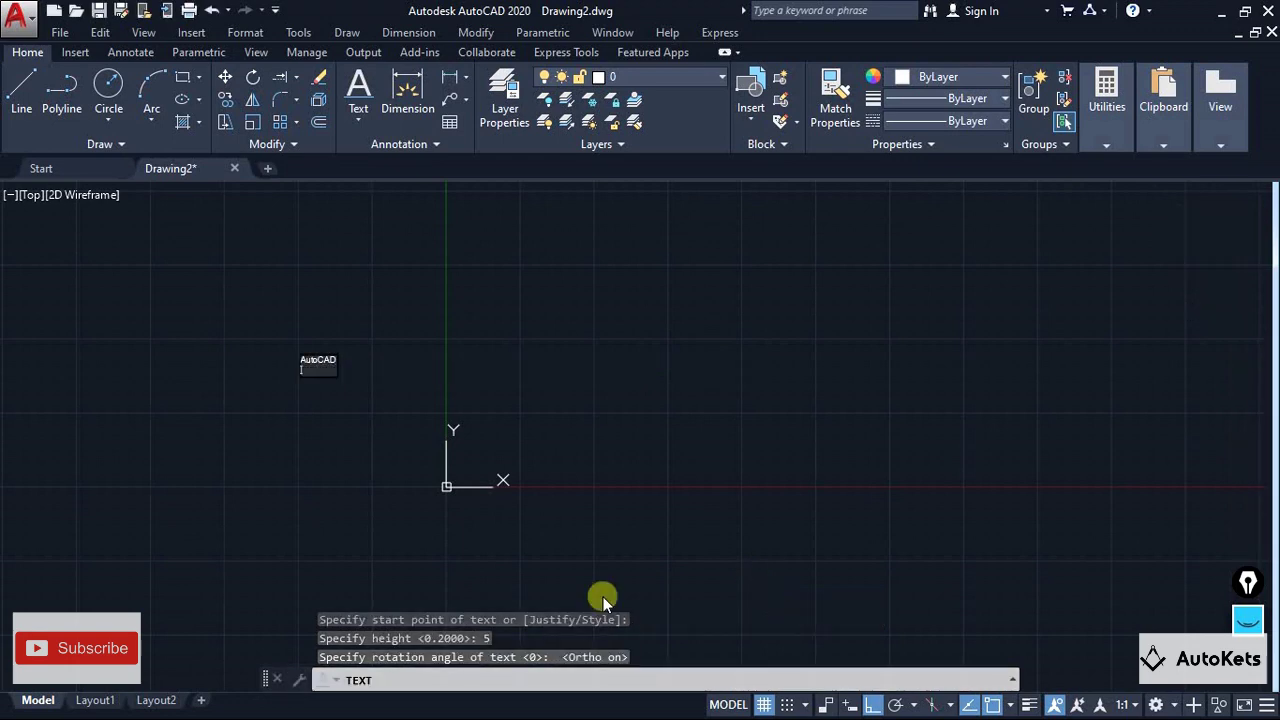
key(Return)
scroll(330, 400, up, 8)
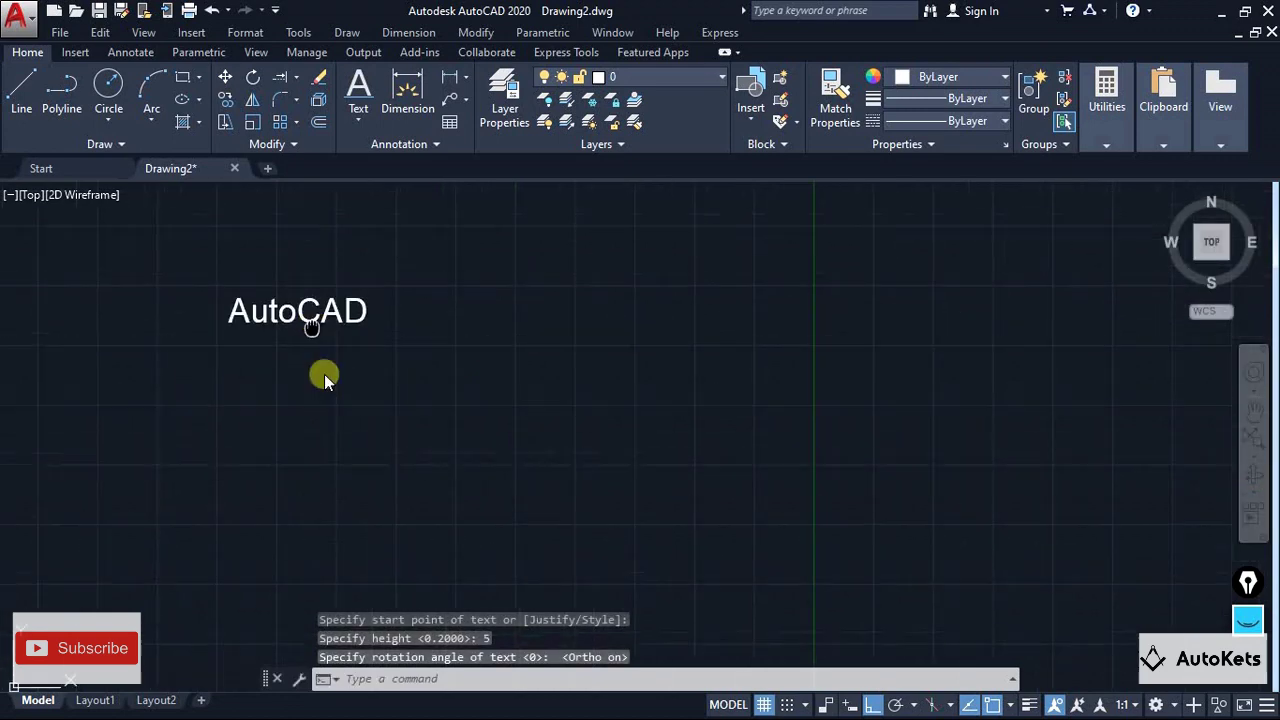
Draw a vertical line just right of the AutoCAD text, extending above and below it
middle_drag(344, 455, 394, 406)
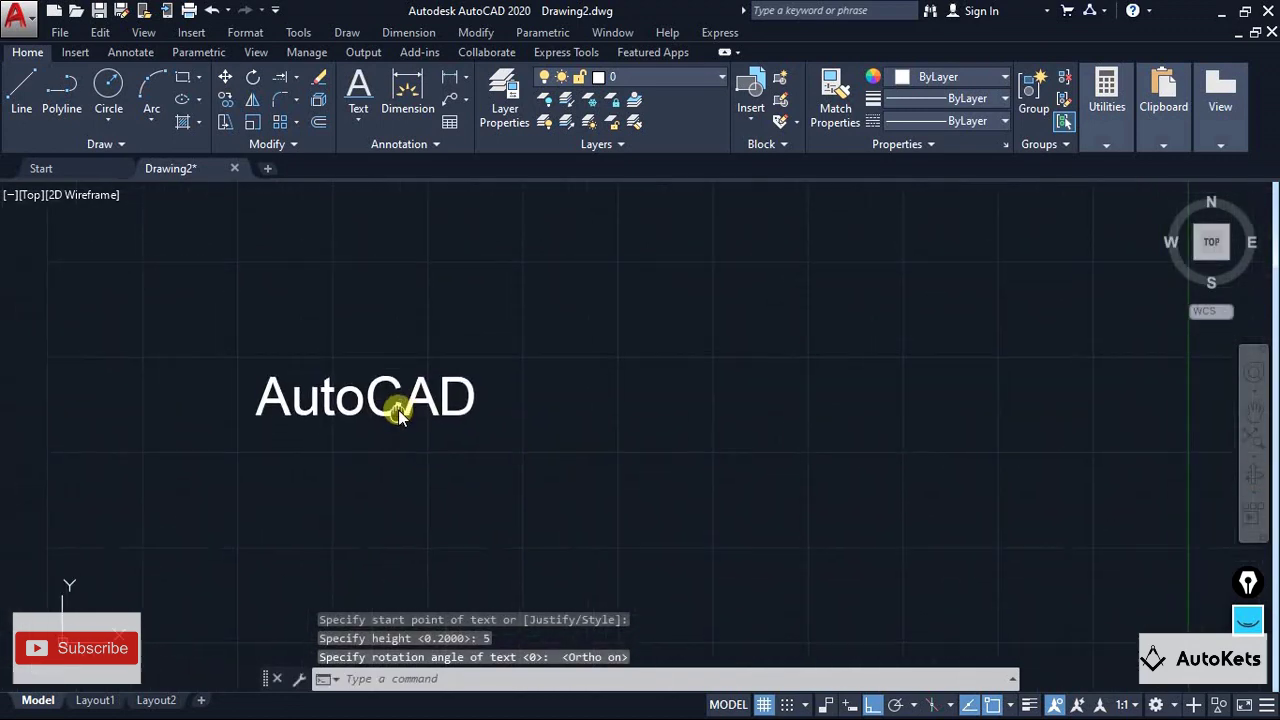
click(22, 88)
click(553, 245)
click(524, 557)
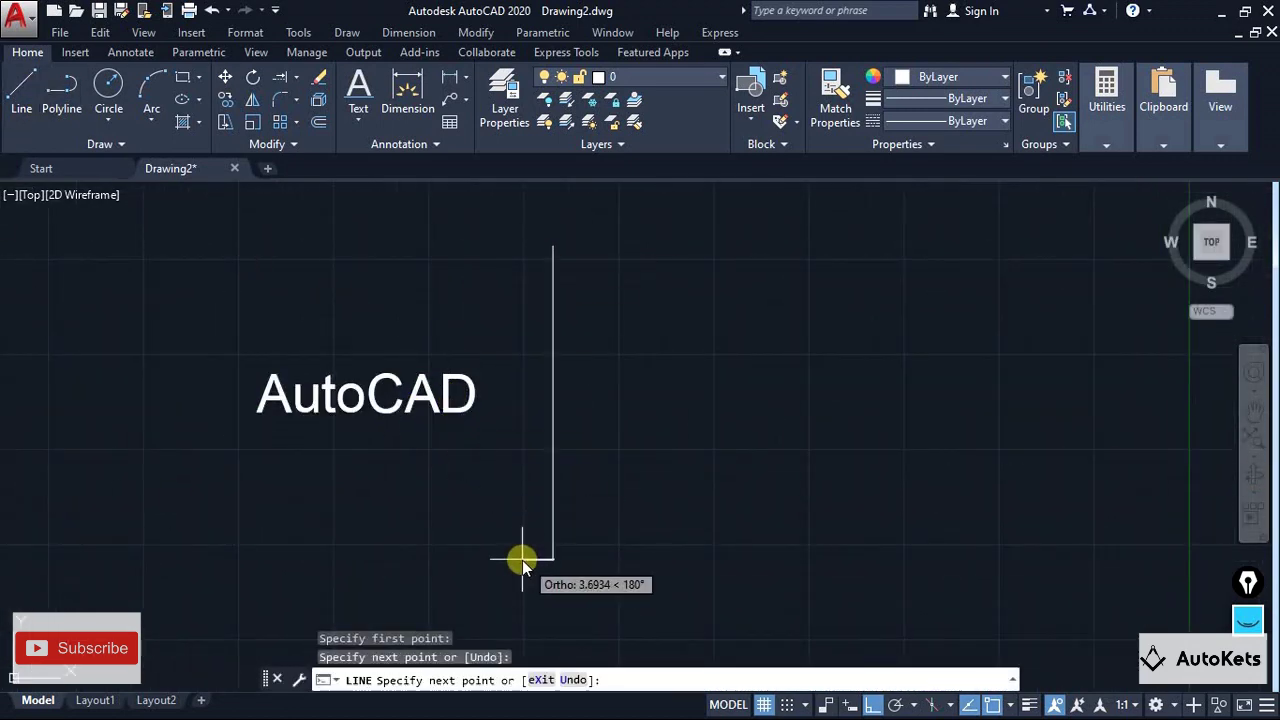
key(Escape)
scroll(600, 408, down, 3)
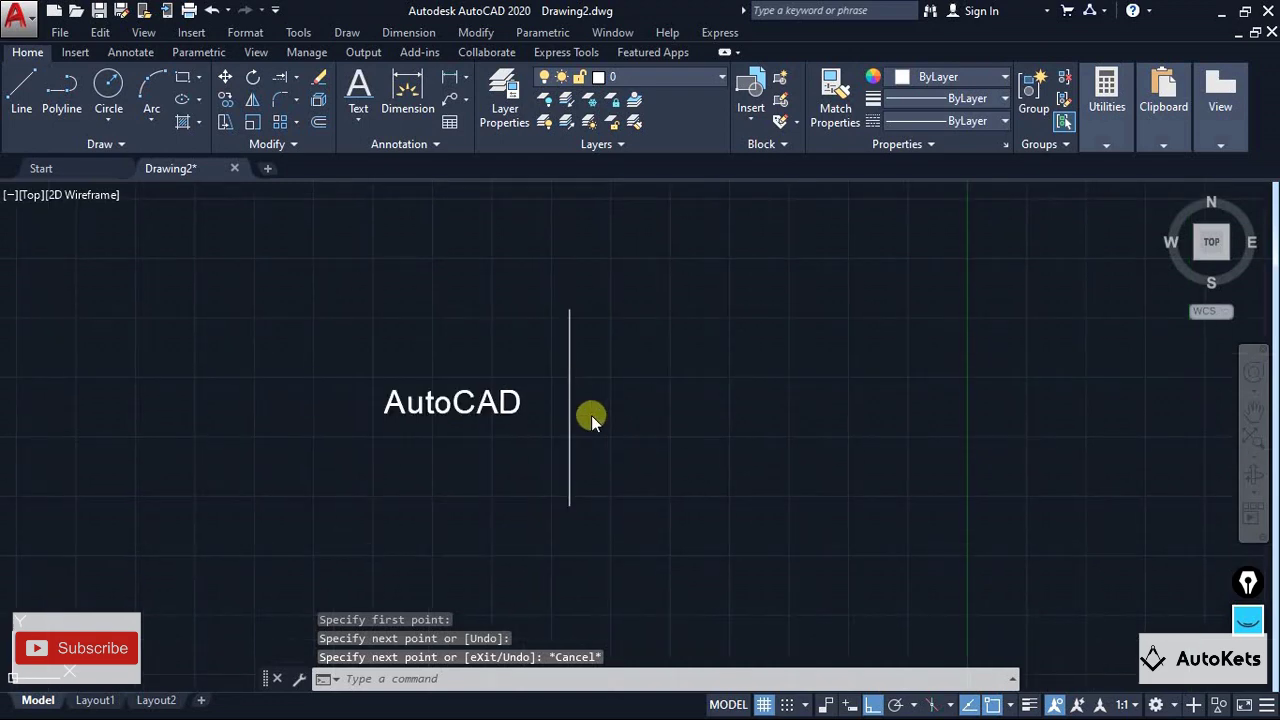
middle_drag(586, 414, 540, 373)
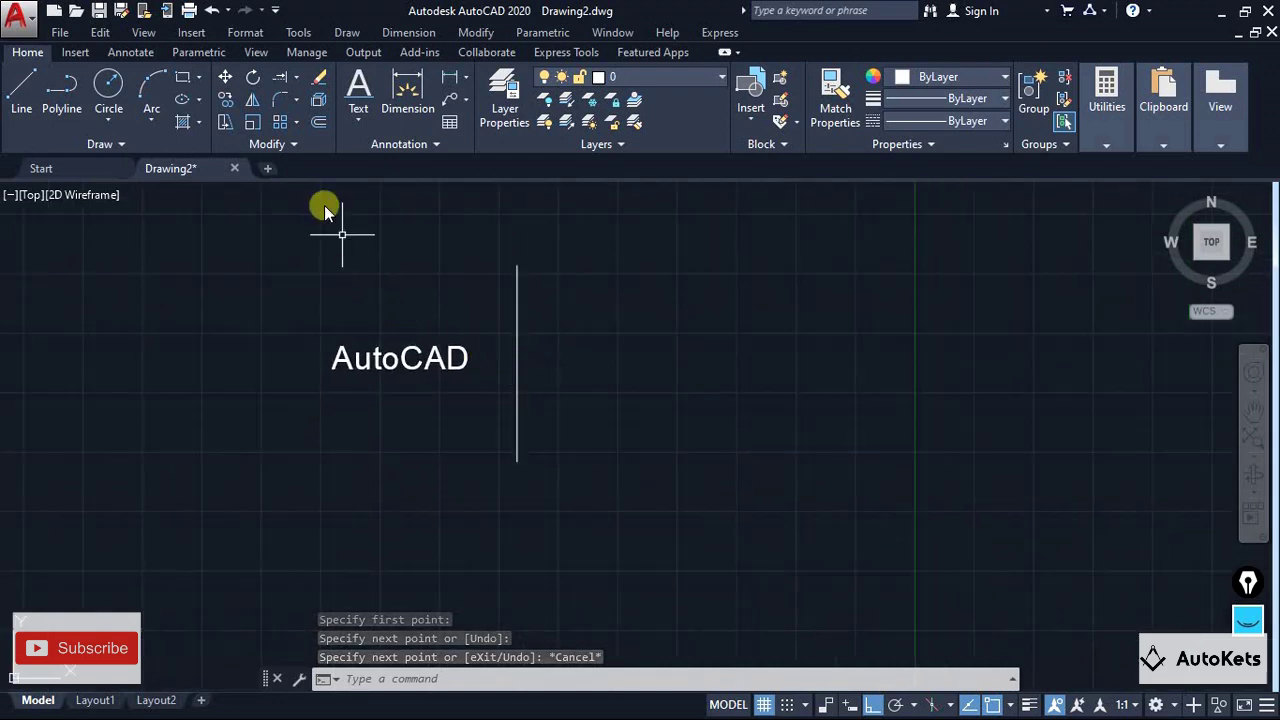
Mirror the AutoCAD text across the vertical line, using the line's endpoints as the mirror axis and keeping the source text
click(251, 104)
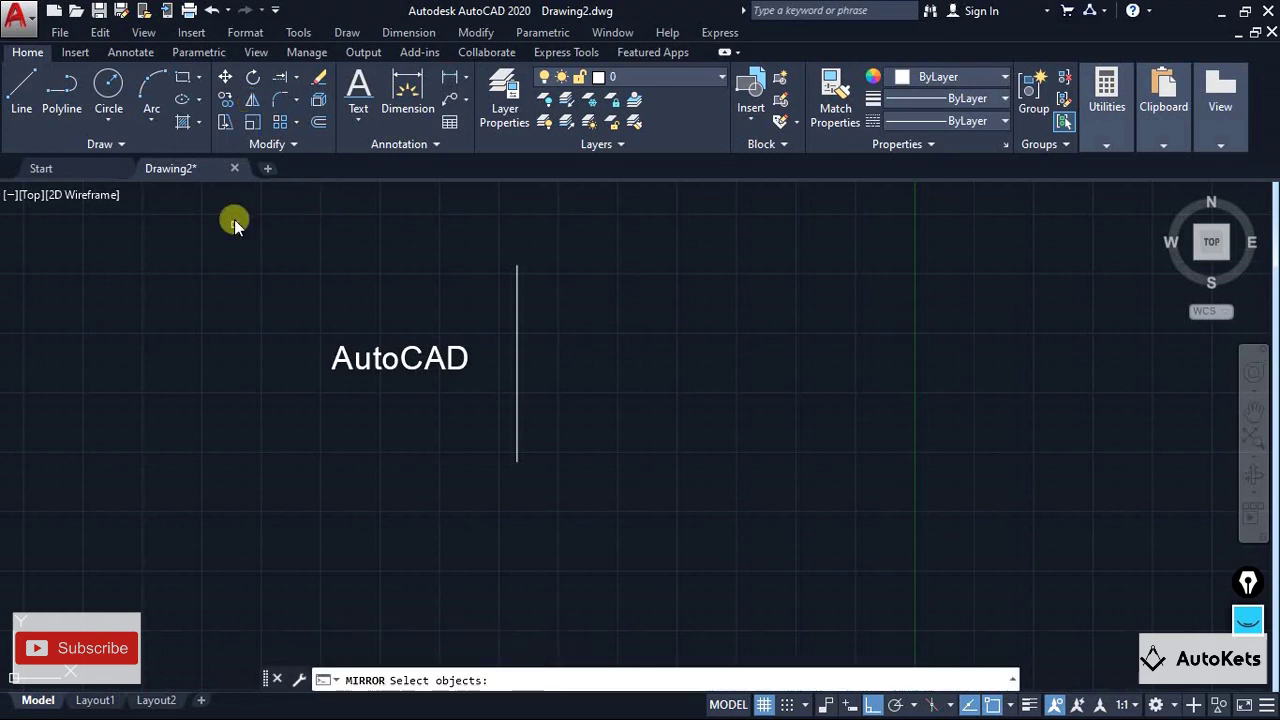
click(362, 368)
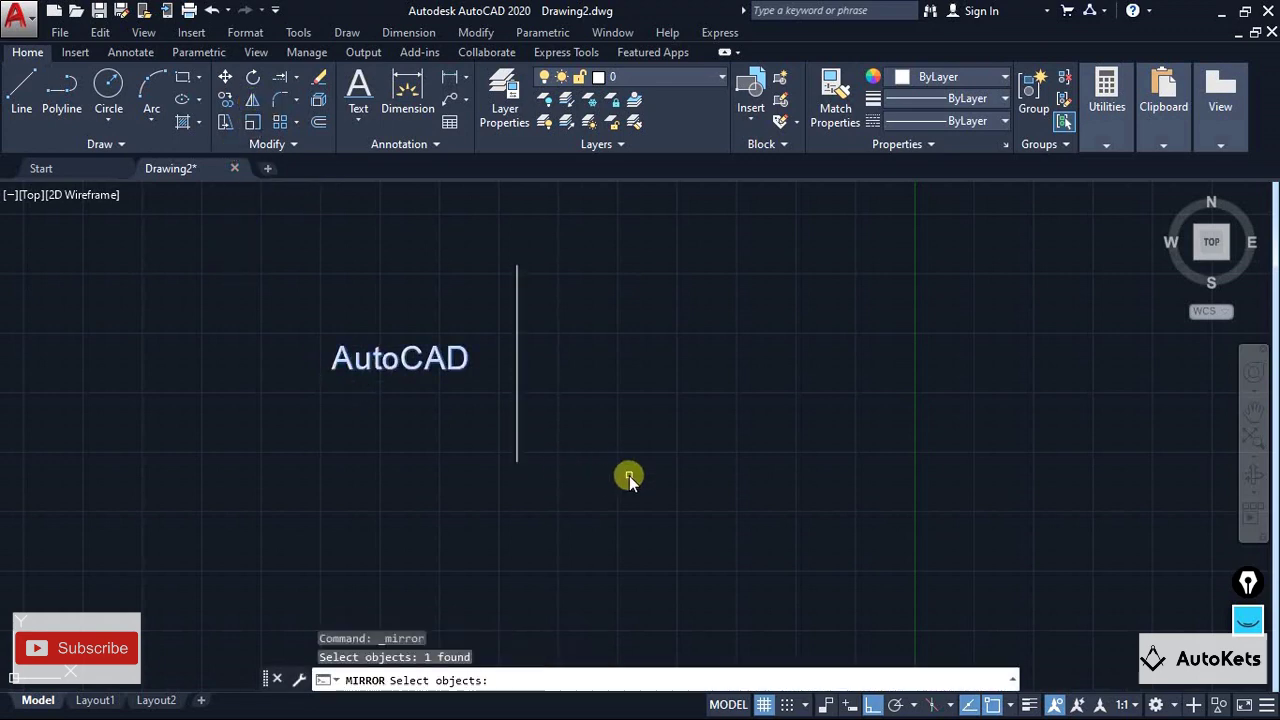
key(Return)
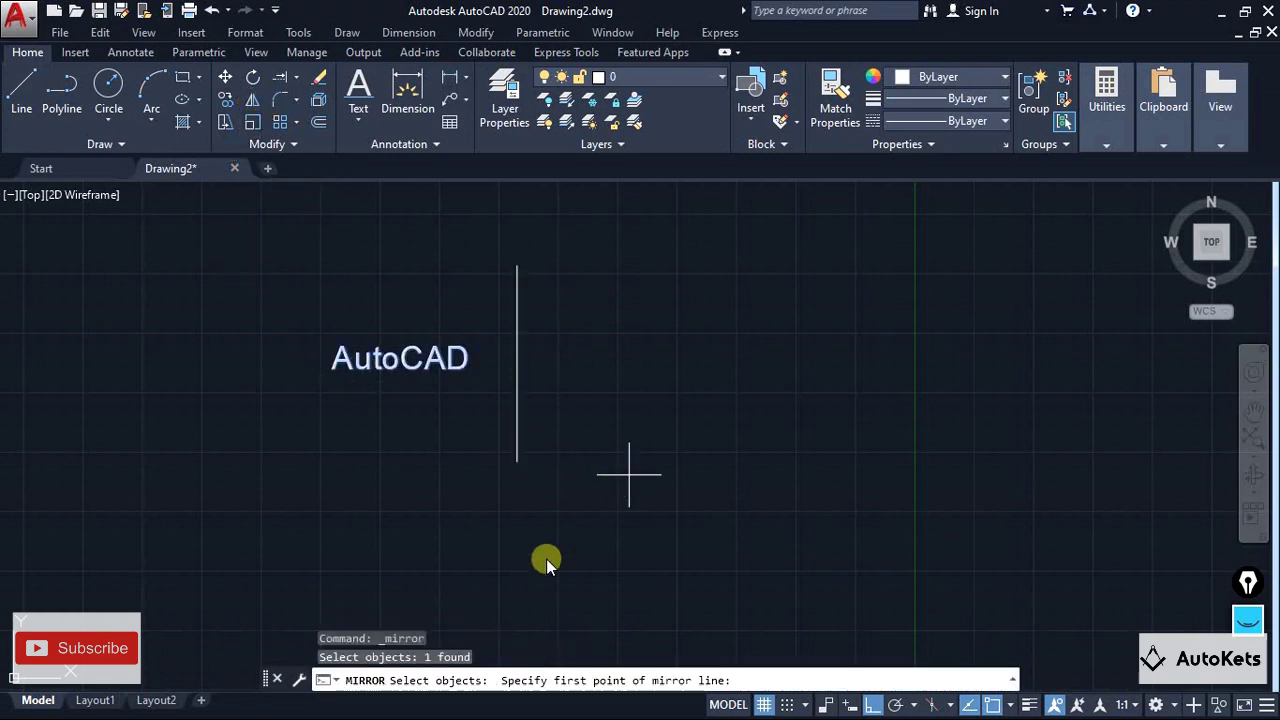
click(516, 462)
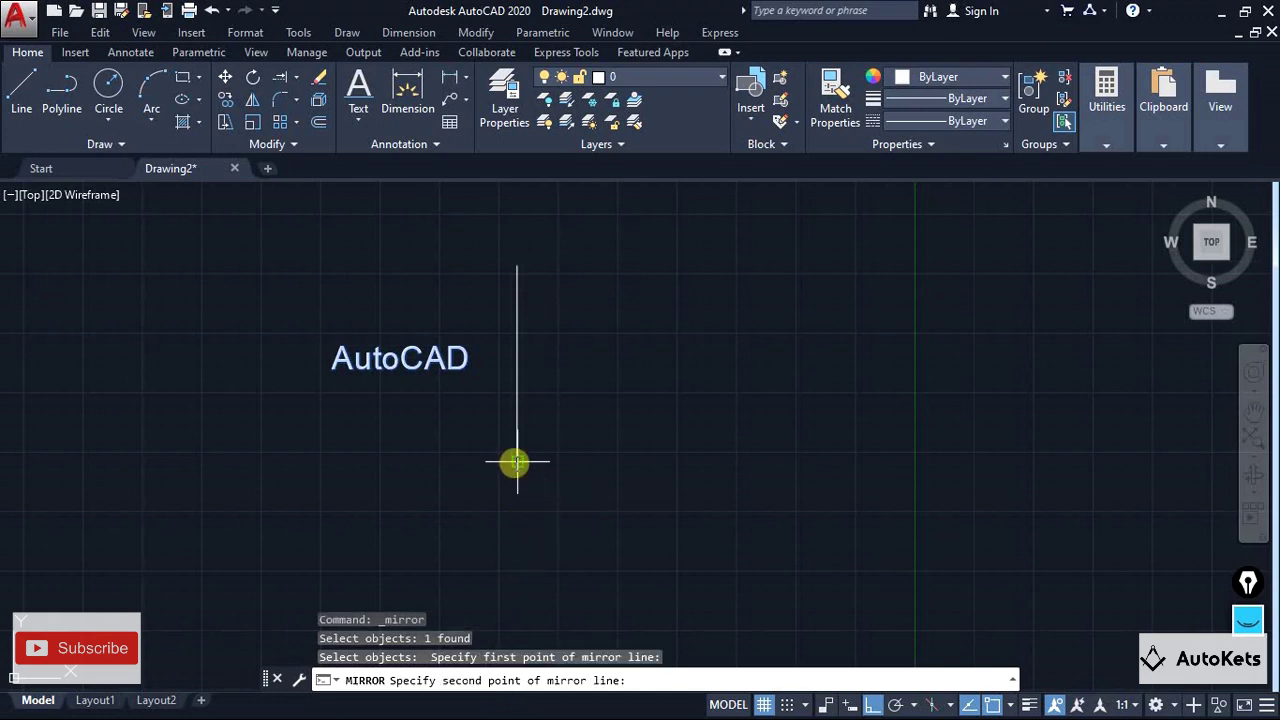
click(516, 263)
key(Return)
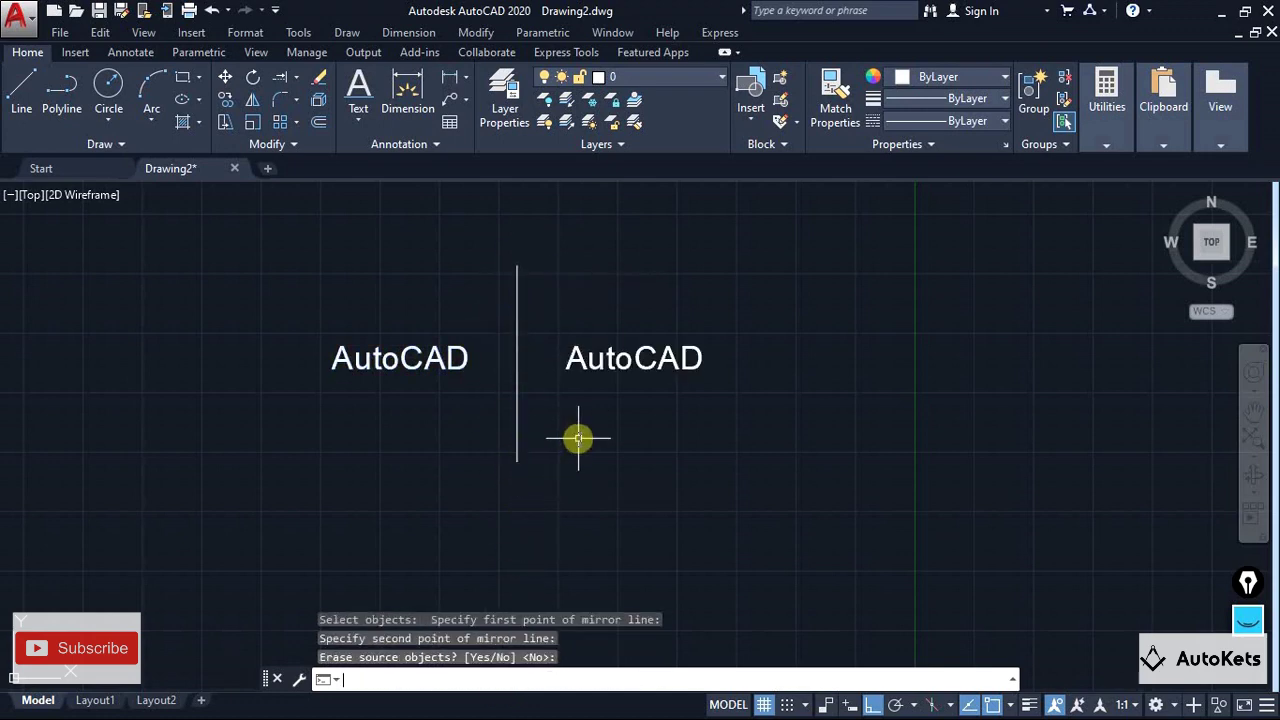
scroll(578, 437, up, 2)
middle_drag(580, 437, 589, 509)
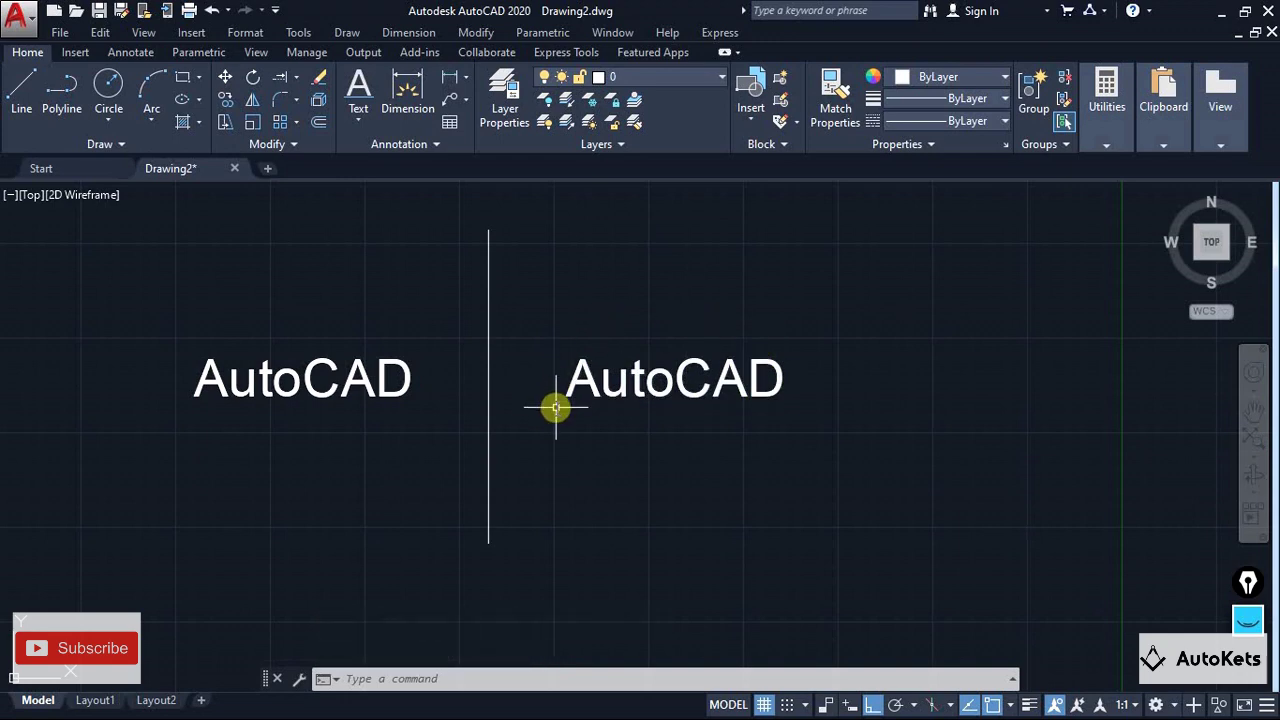
Try to run a command named MIRRORTEXT
scroll(554, 425, down, 2)
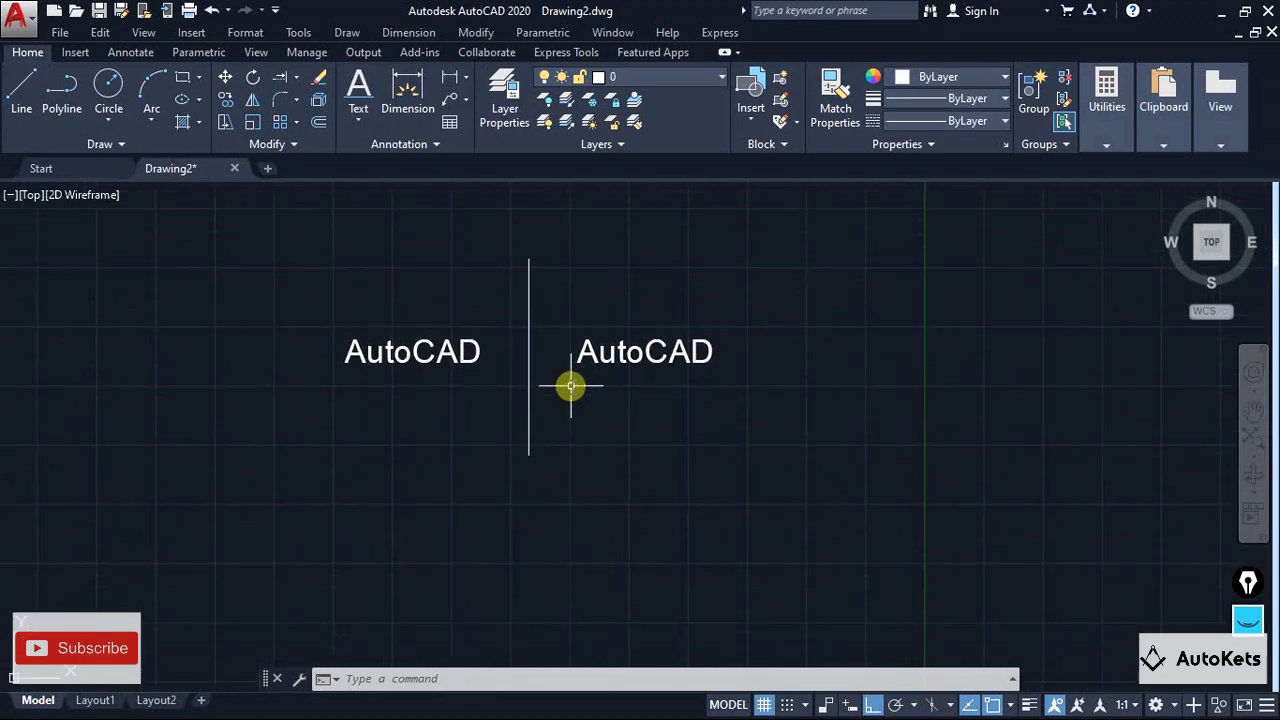
scroll(570, 386, up, 2)
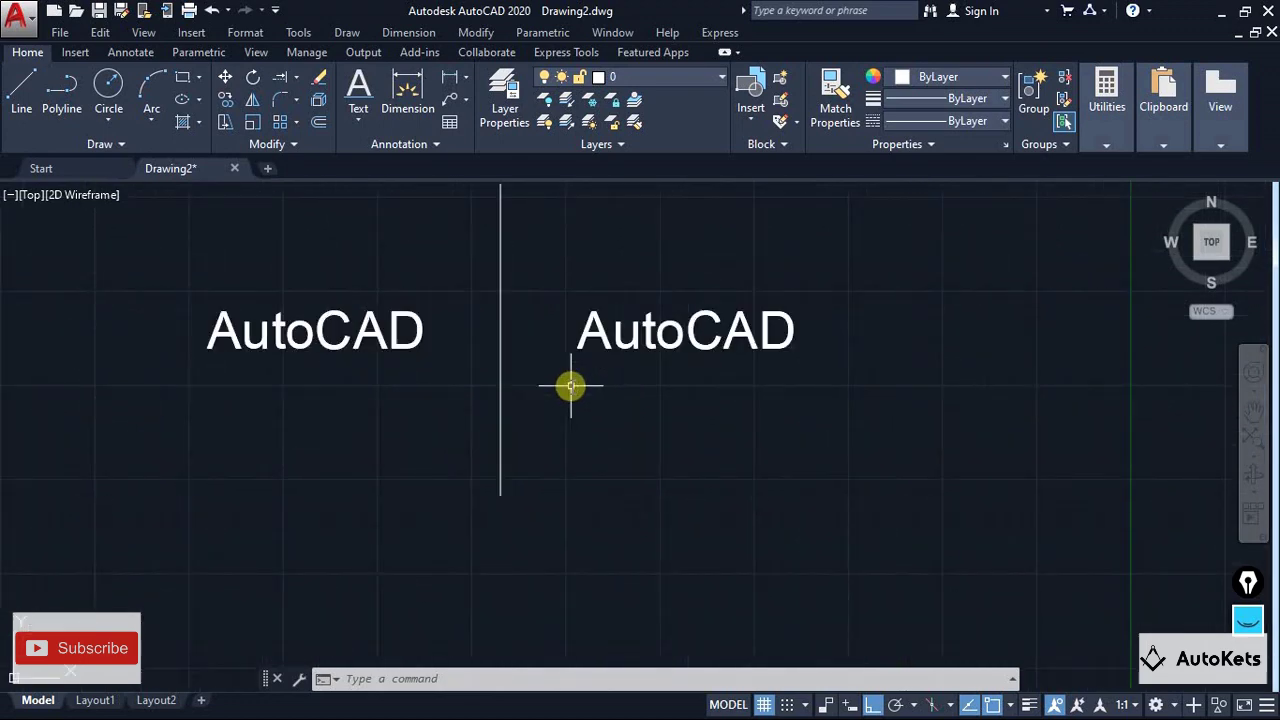
middle_drag(569, 386, 601, 420)
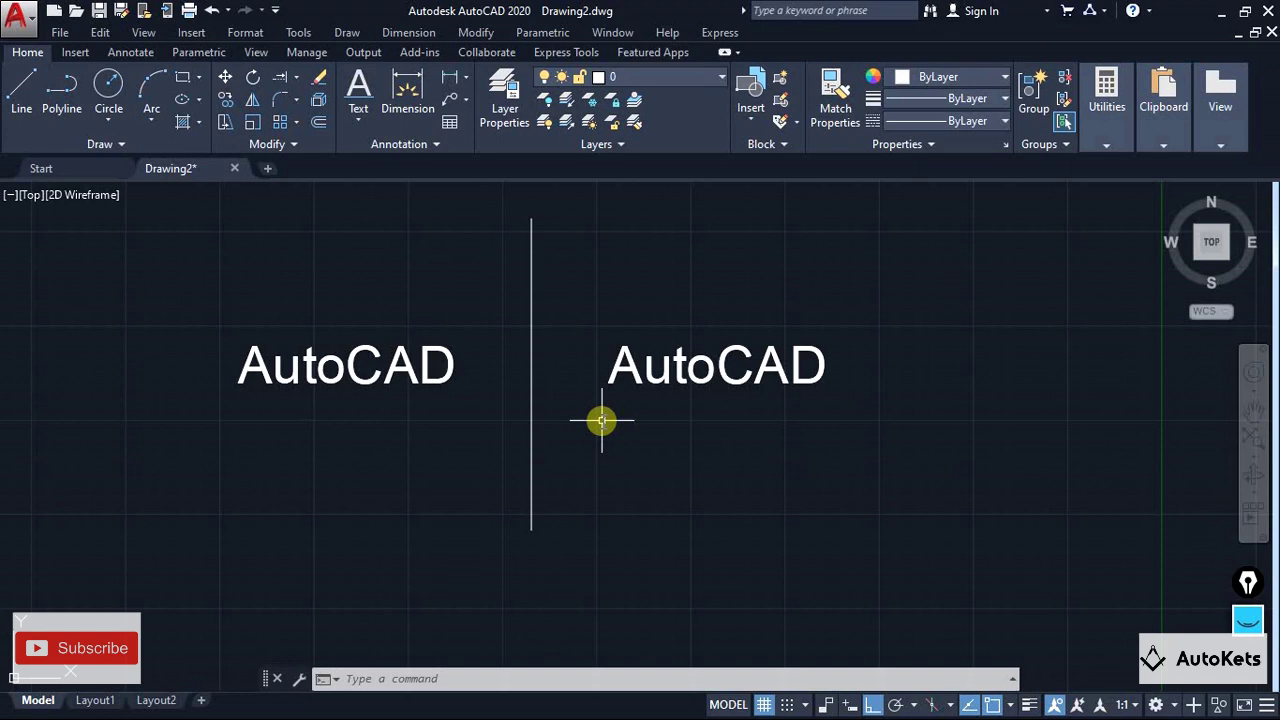
click(445, 677)
text(mirror)
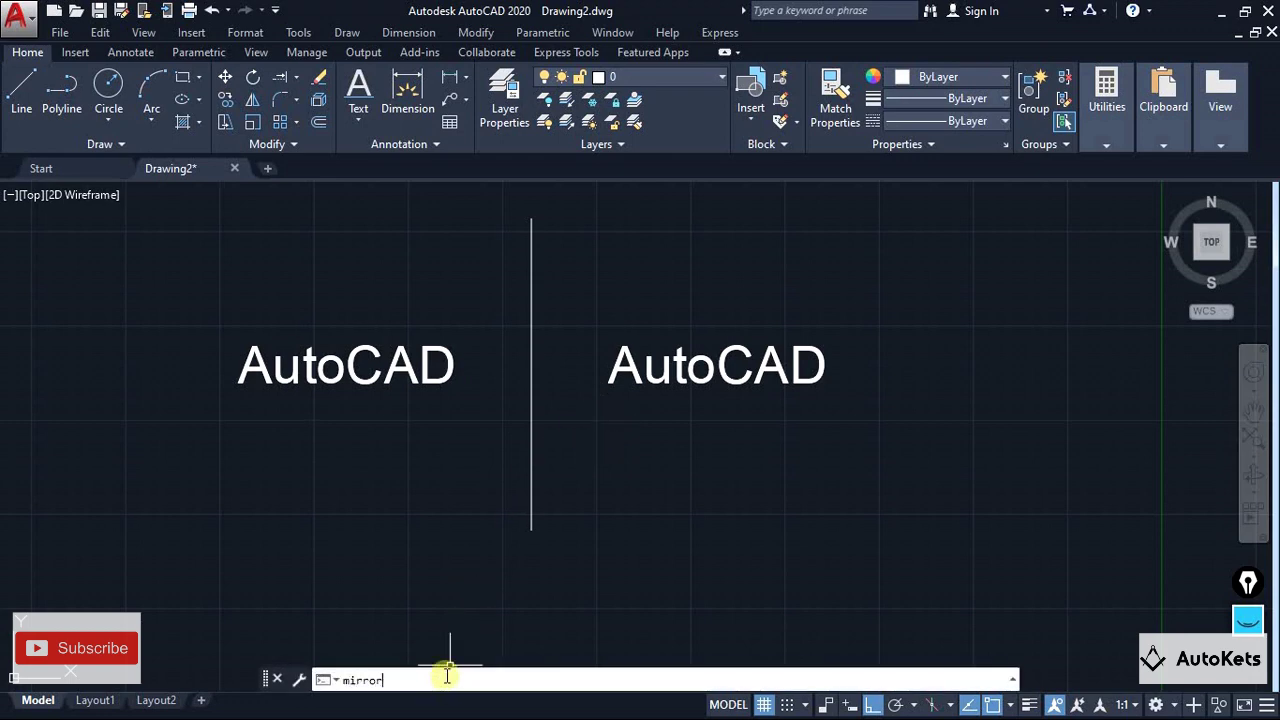
text(text)
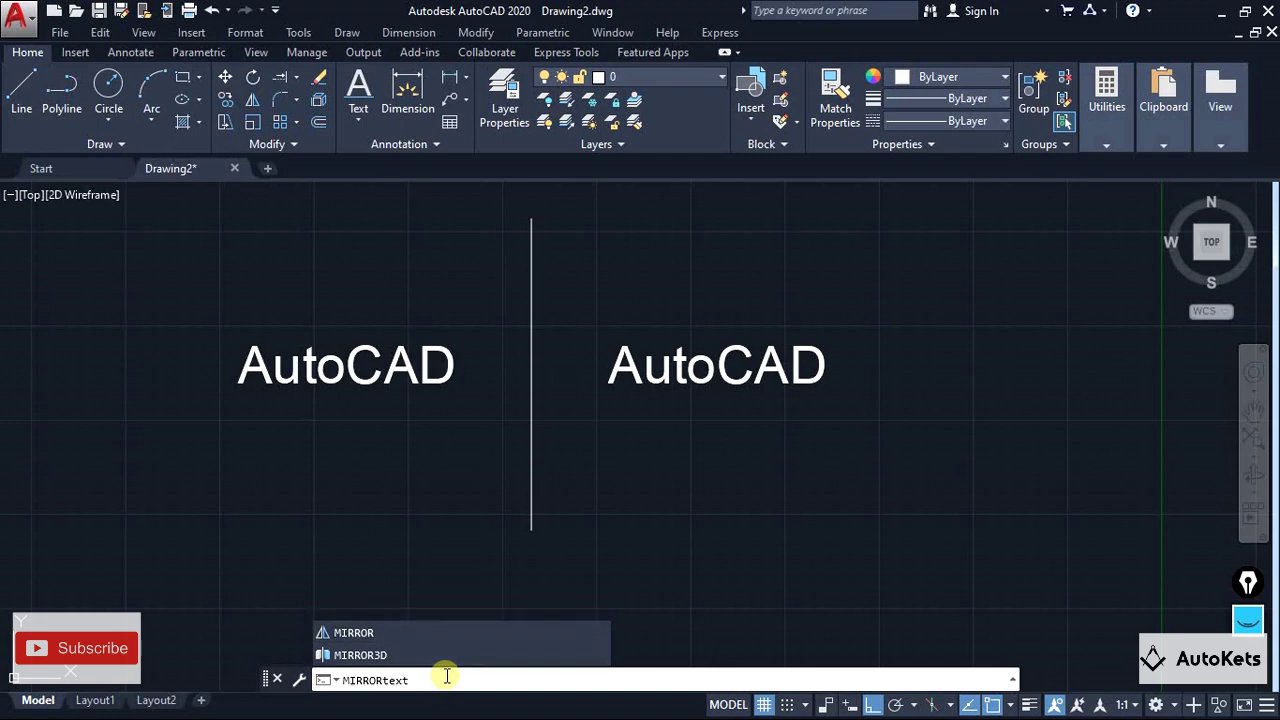
key(Return)
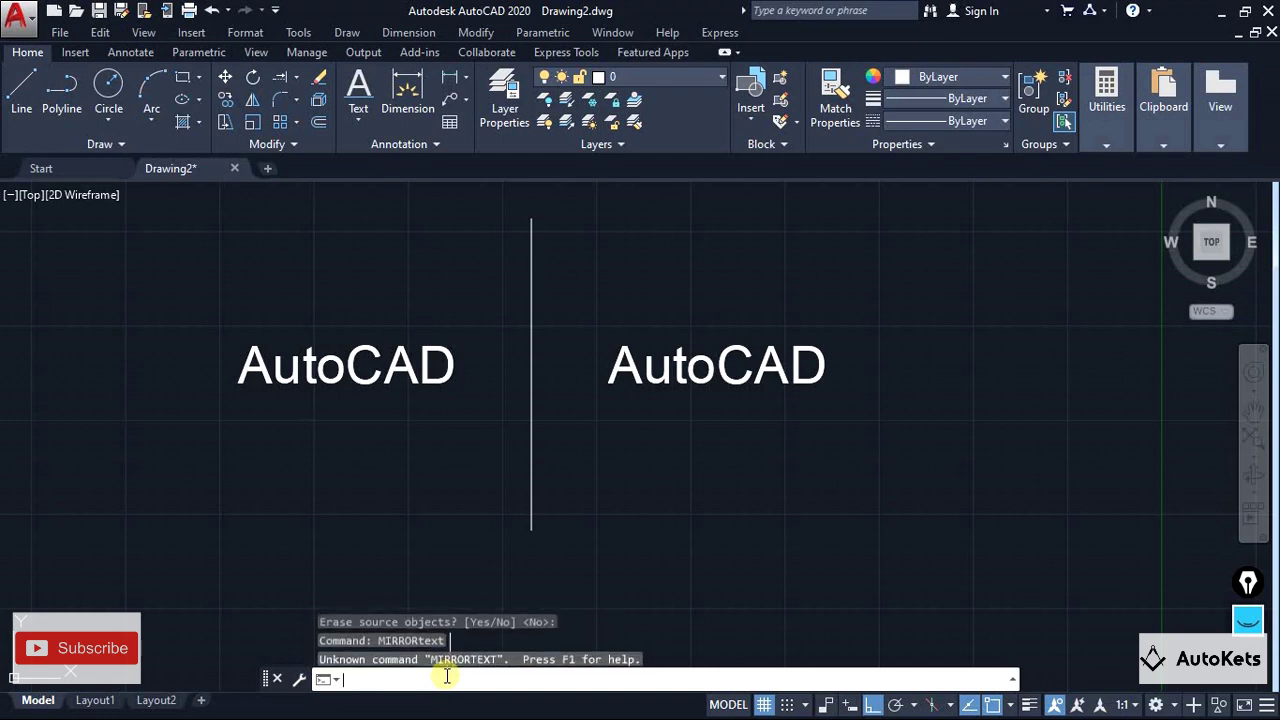
Set the MIRRTEXT system variable to 1
text(mirror)
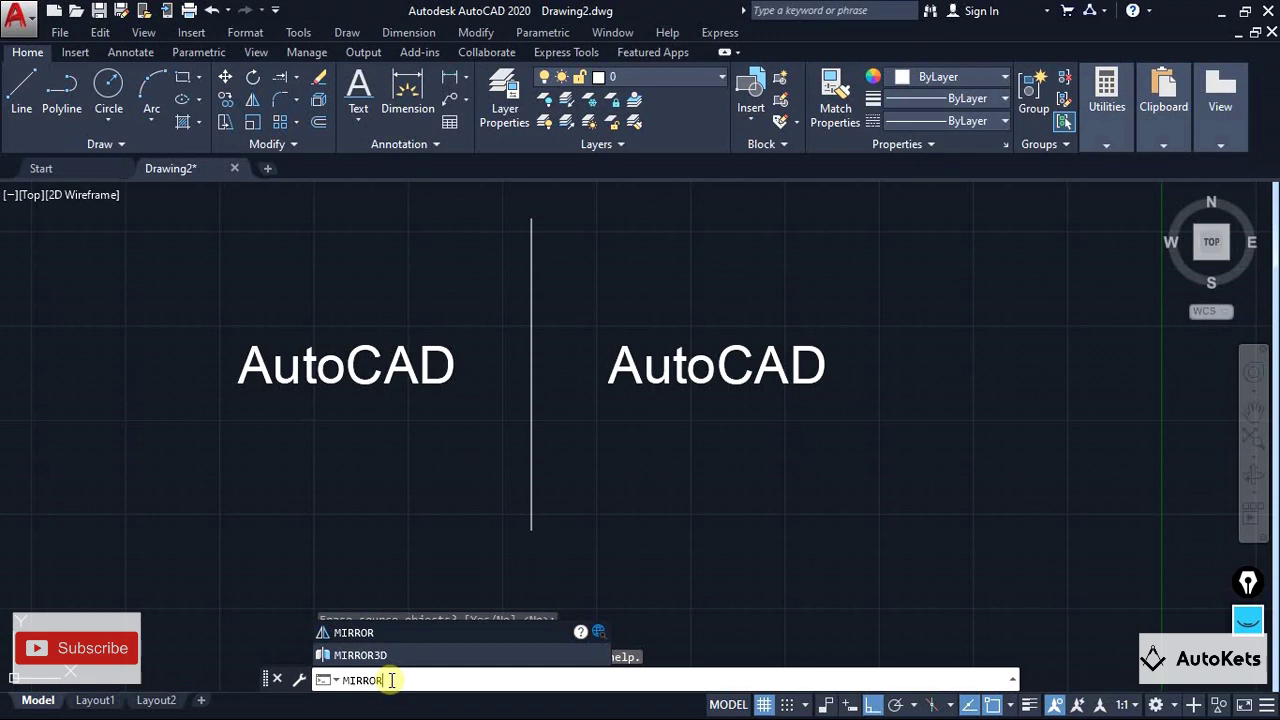
text(te)
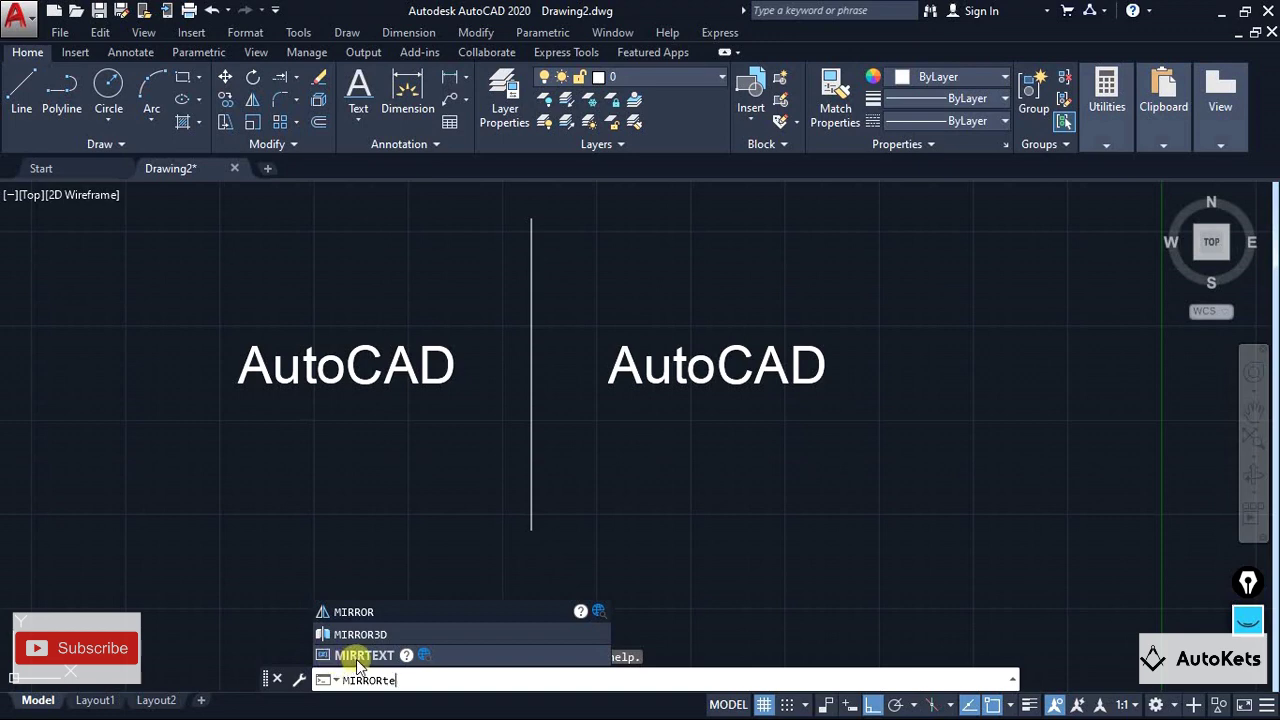
click(360, 660)
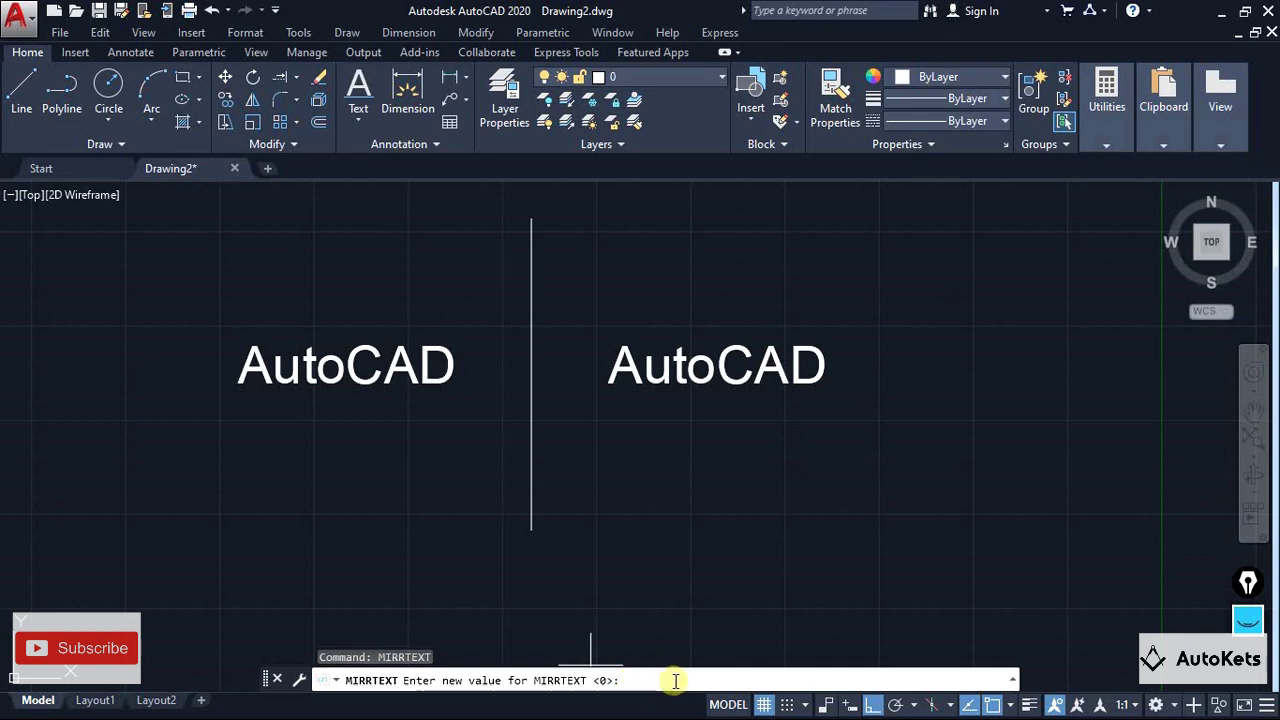
text(1)
key(Return)
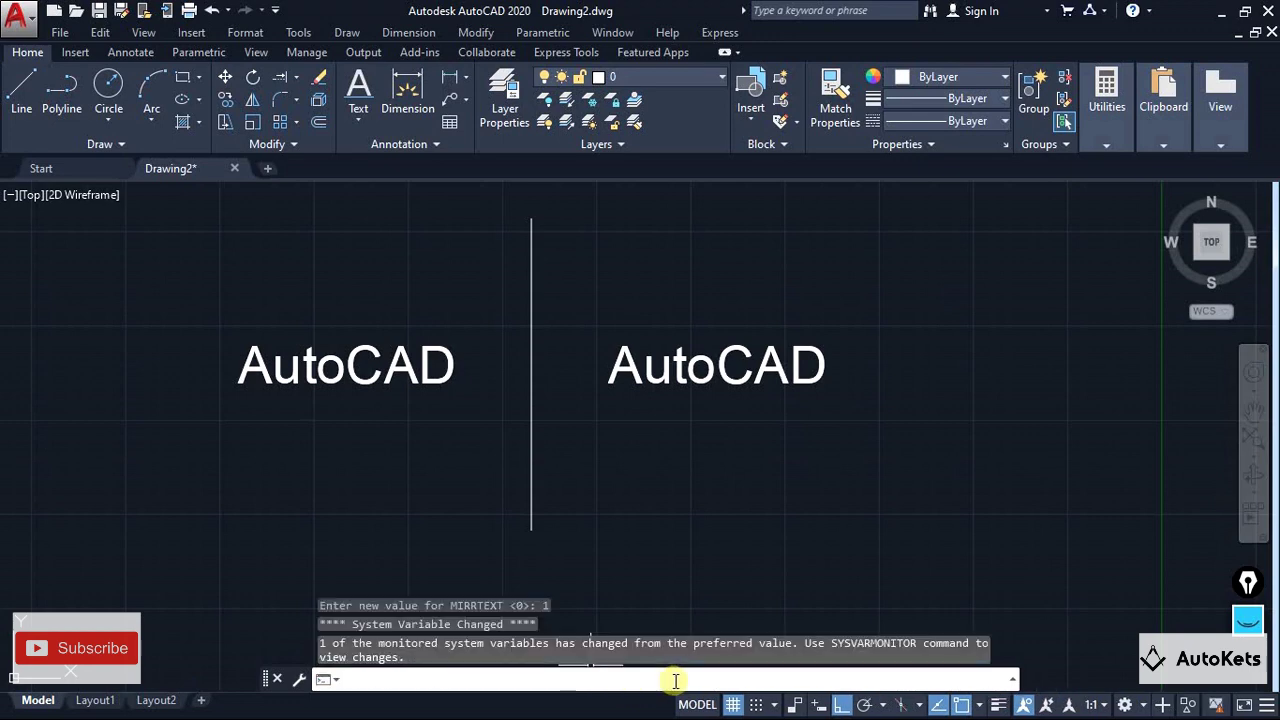
Copy the vertical line and the original AutoCAD text straight down, placing one copy below the first pair
scroll(497, 352, down, 4)
middle_drag(497, 352, 557, 300)
scroll(543, 317, up, 2)
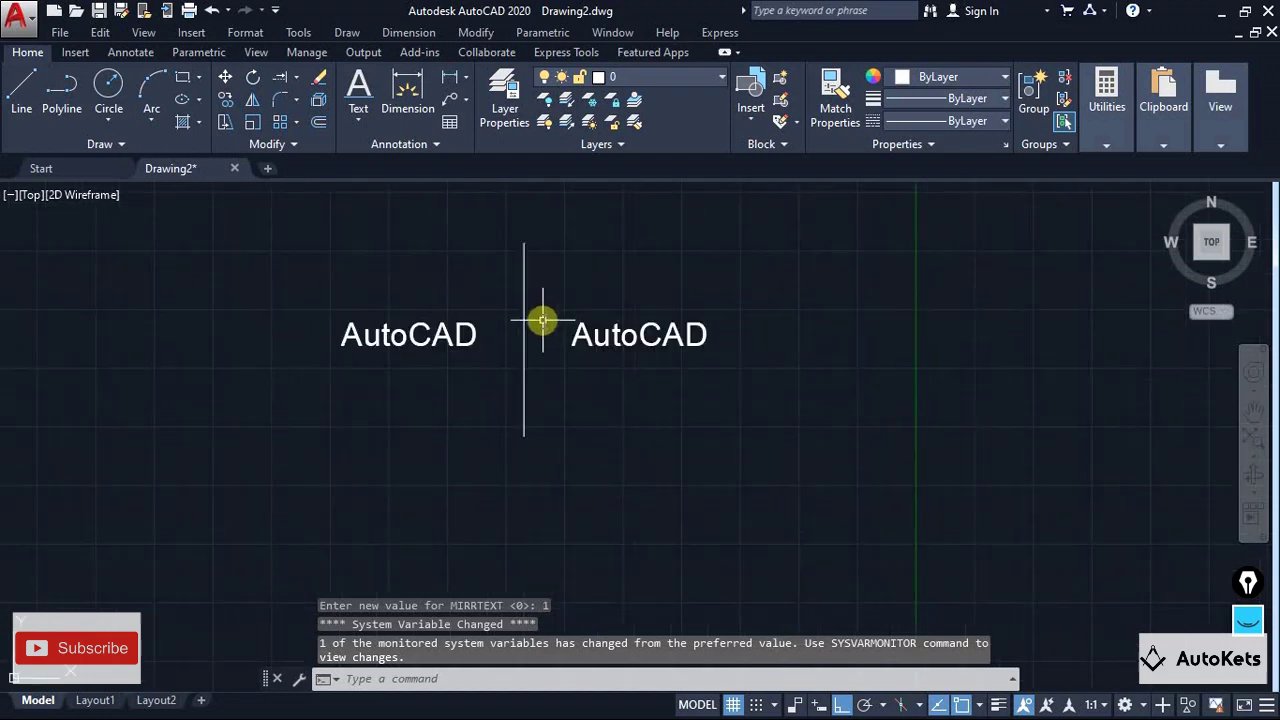
click(226, 100)
click(358, 237)
click(543, 477)
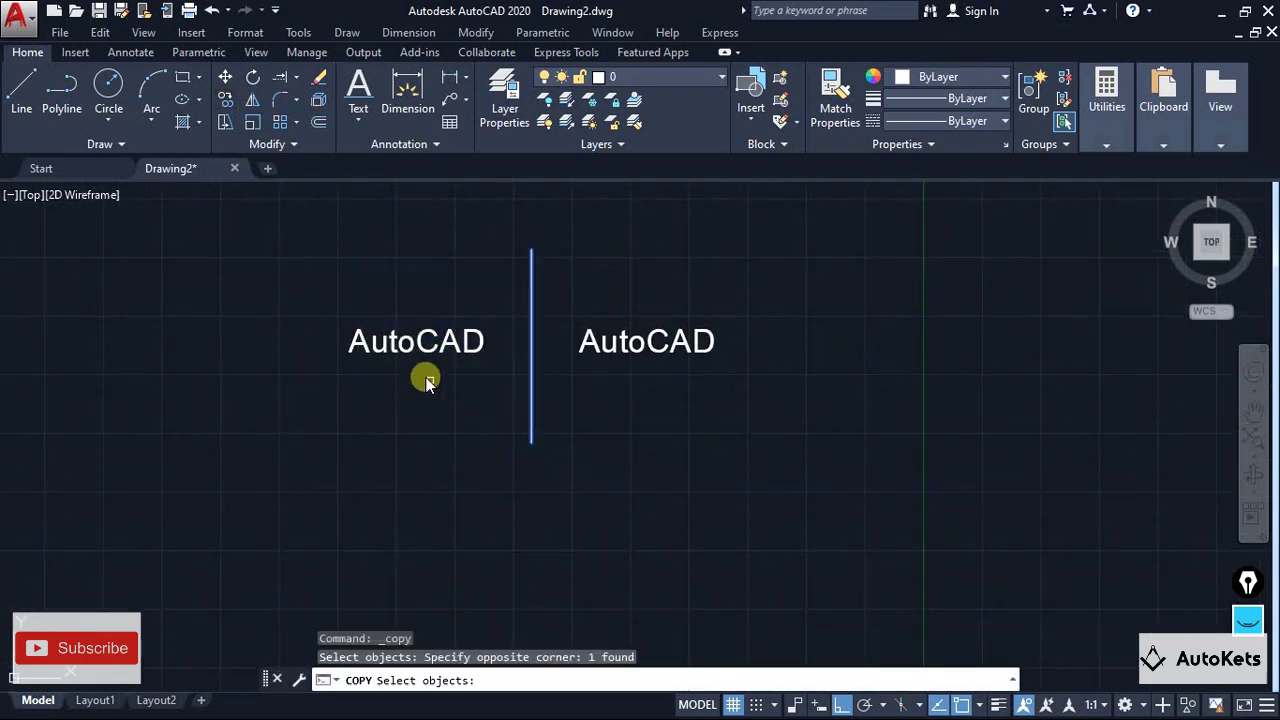
click(411, 343)
key(Return)
click(474, 346)
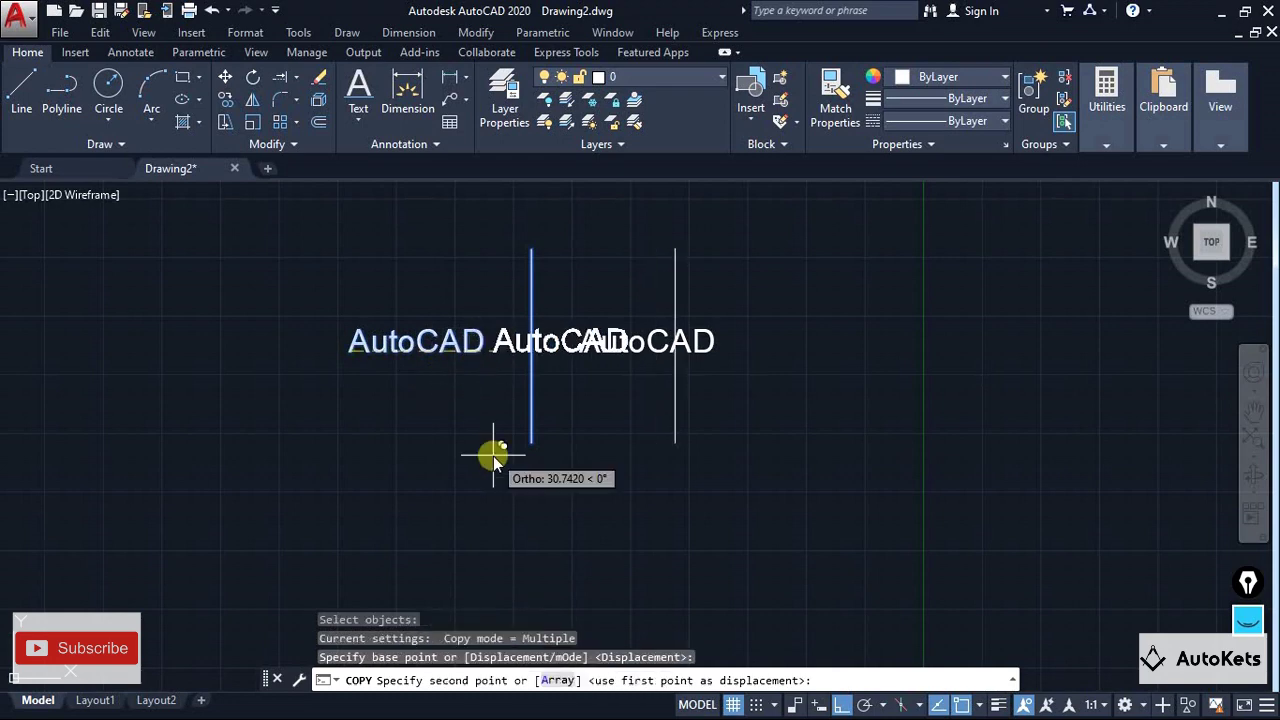
scroll(494, 420, down, 4)
click(497, 437)
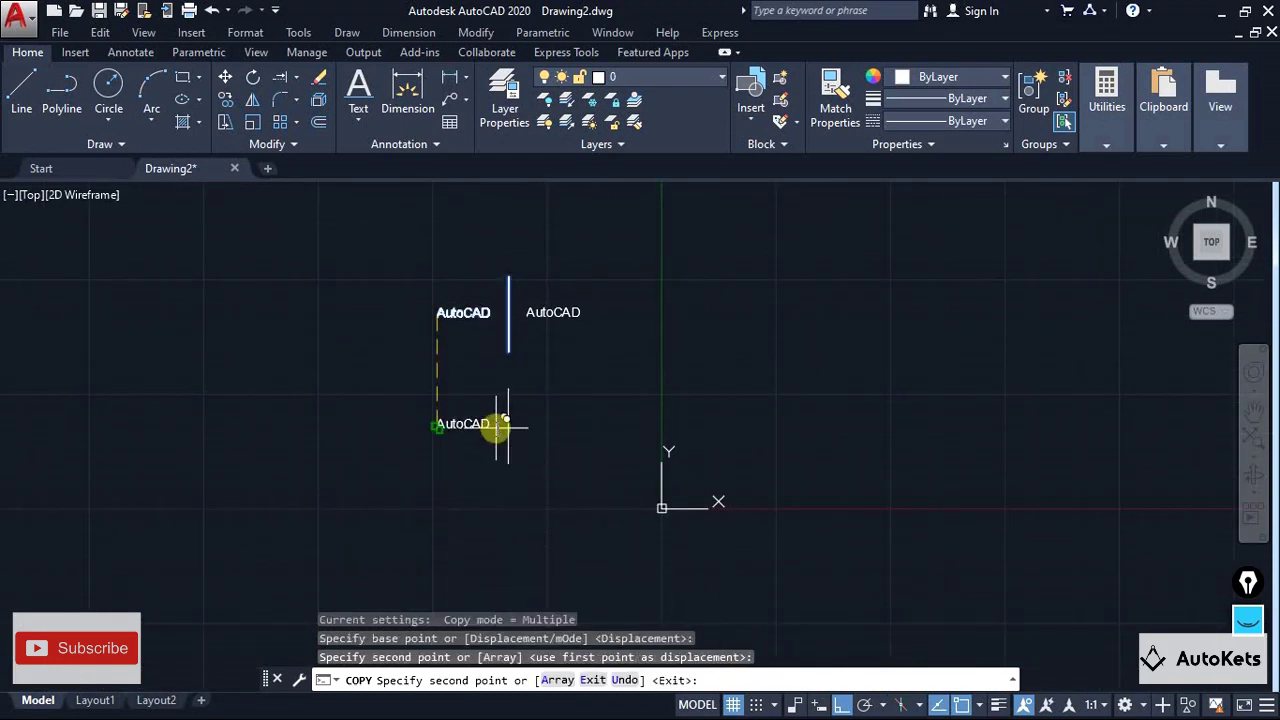
key(Escape)
Mirror the lower AutoCAD text across the lower vertical line, keeping the source text
scroll(500, 433, up, 2)
middle_drag(505, 433, 526, 456)
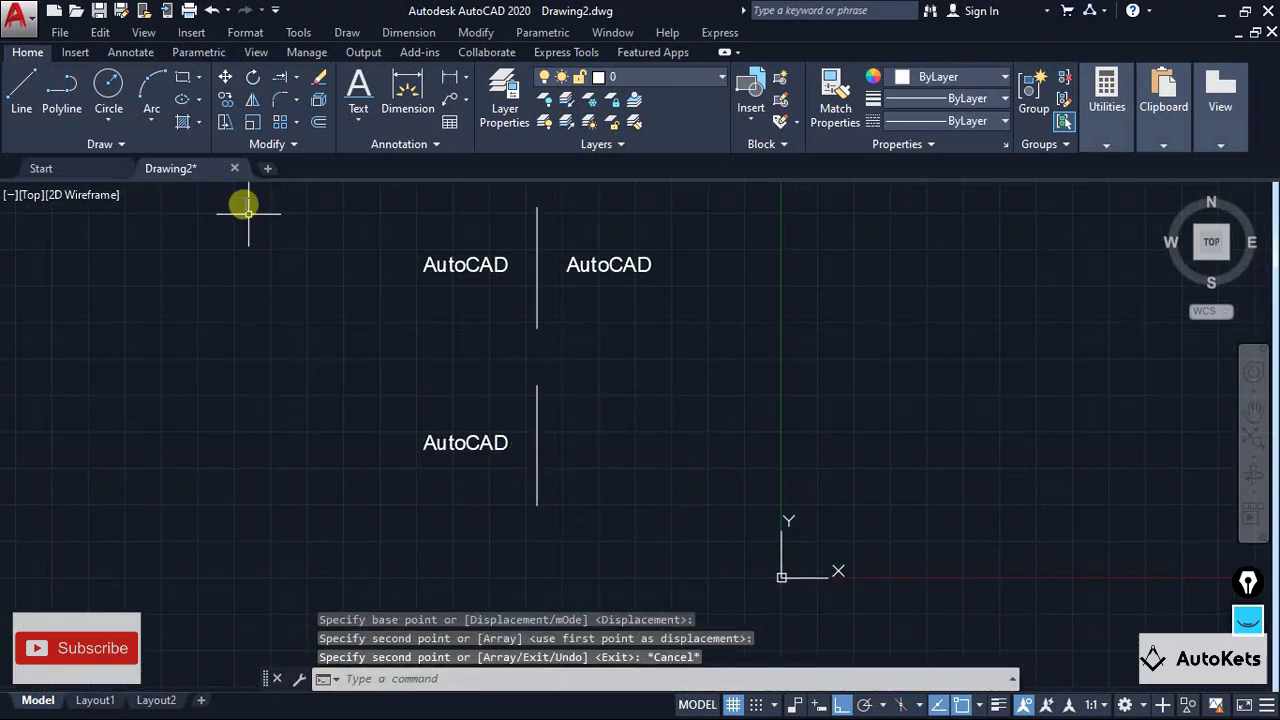
click(252, 99)
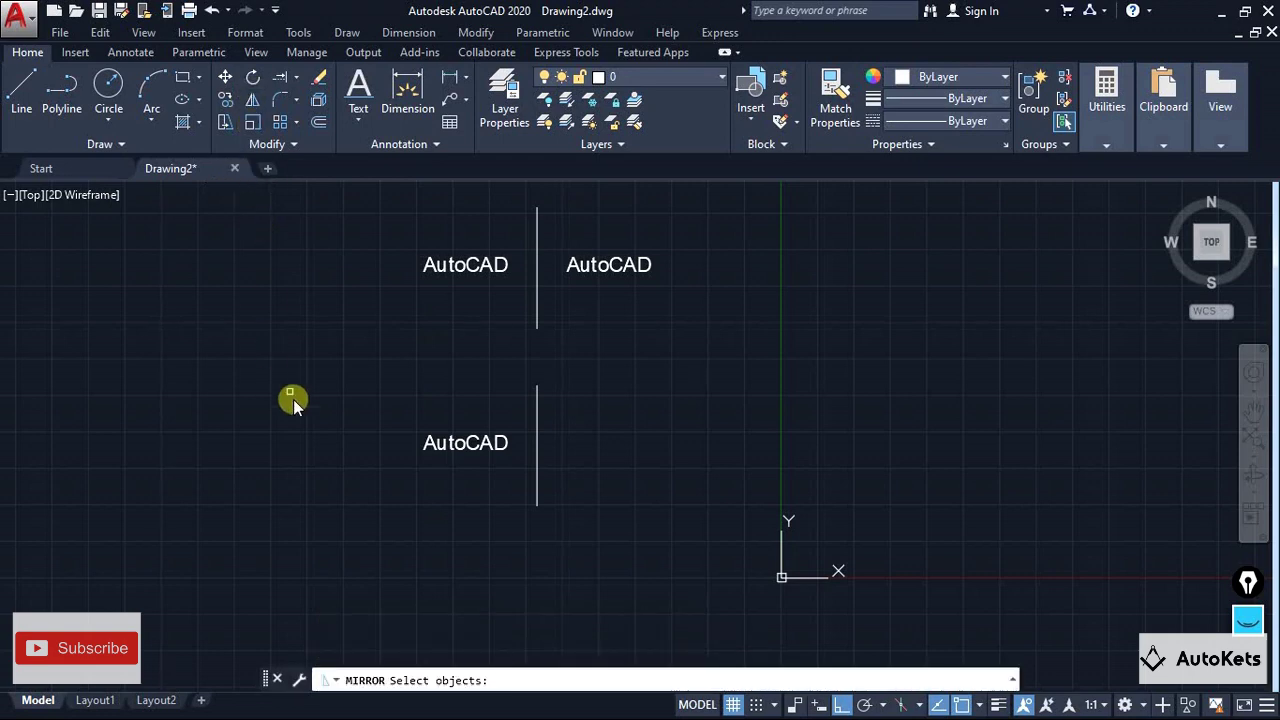
click(437, 449)
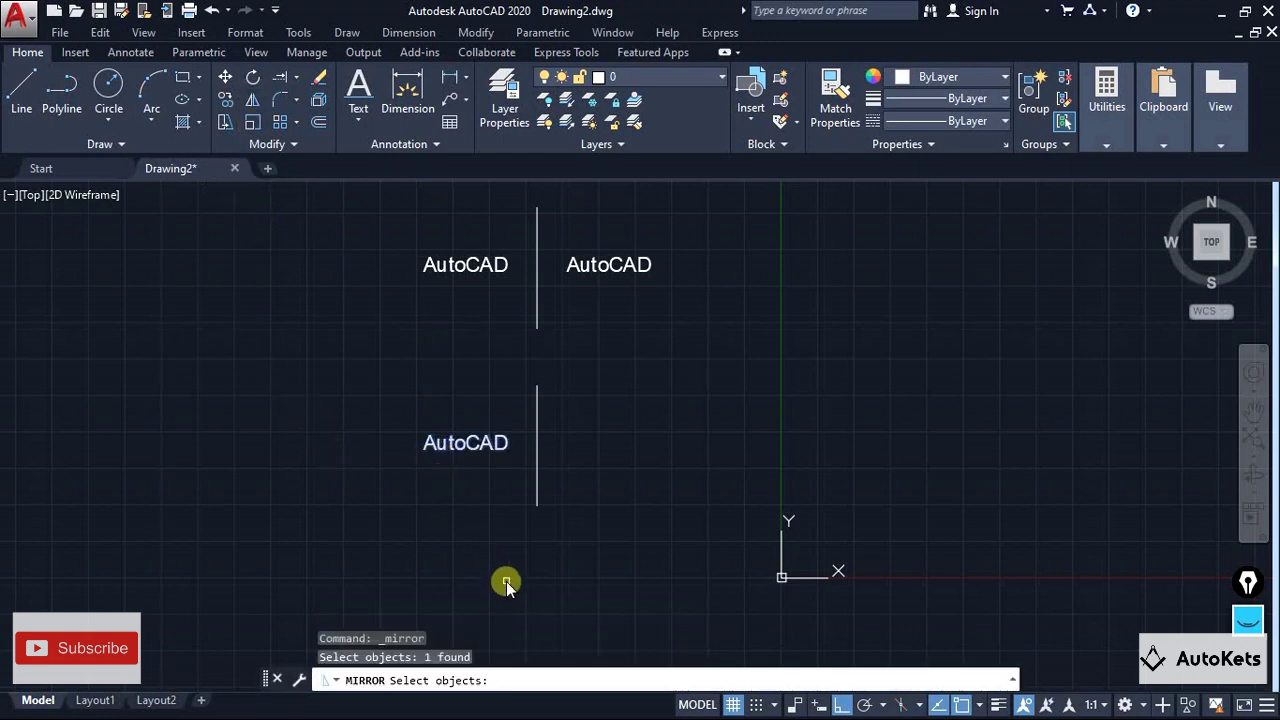
key(Return)
click(535, 506)
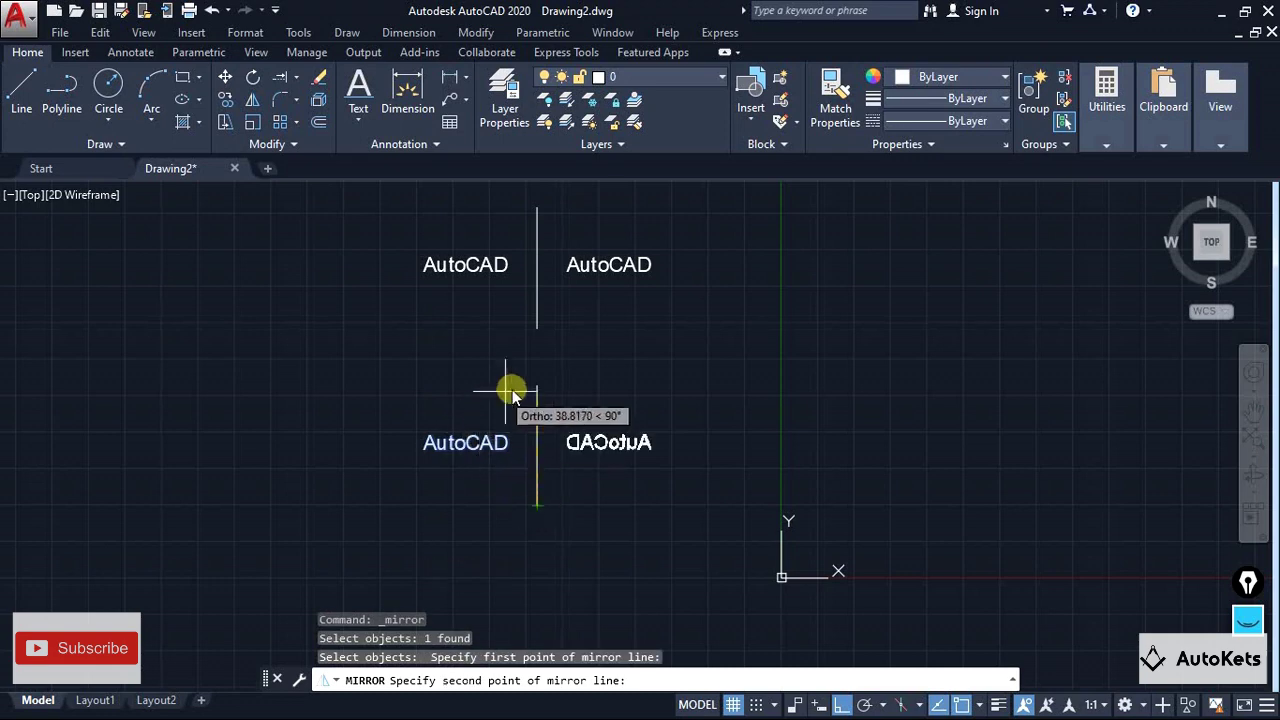
click(536, 386)
key(Return)
scroll(511, 486, up, 3)
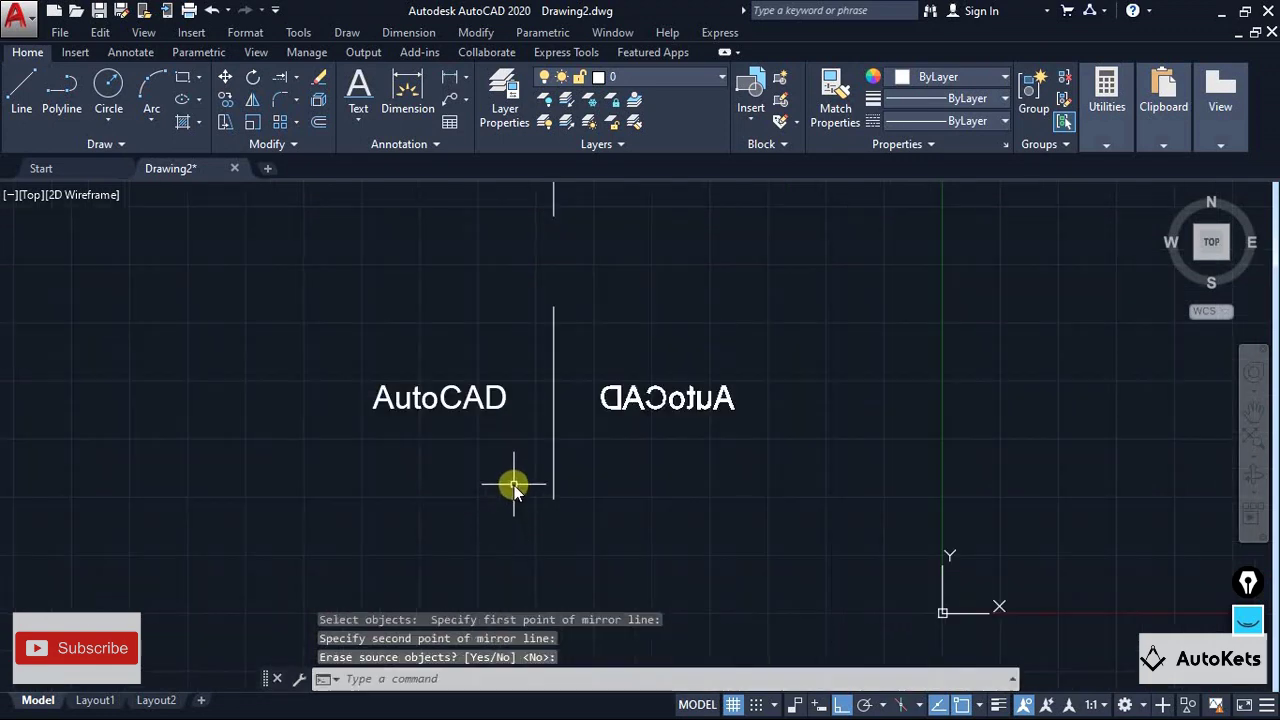
scroll(680, 510, up, 4)
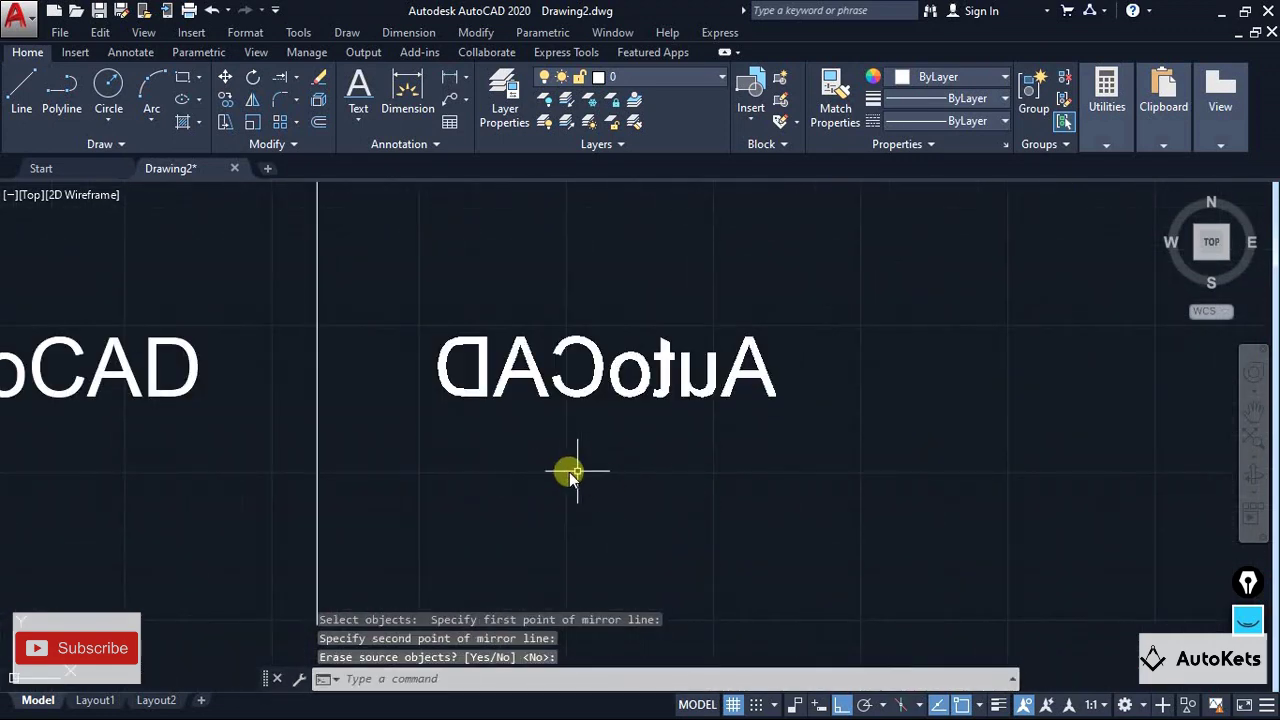
Set the MIRRTEXT system variable to 0
middle_drag(571, 471, 551, 520)
scroll(735, 472, down, 2)
scroll(735, 472, down, 4)
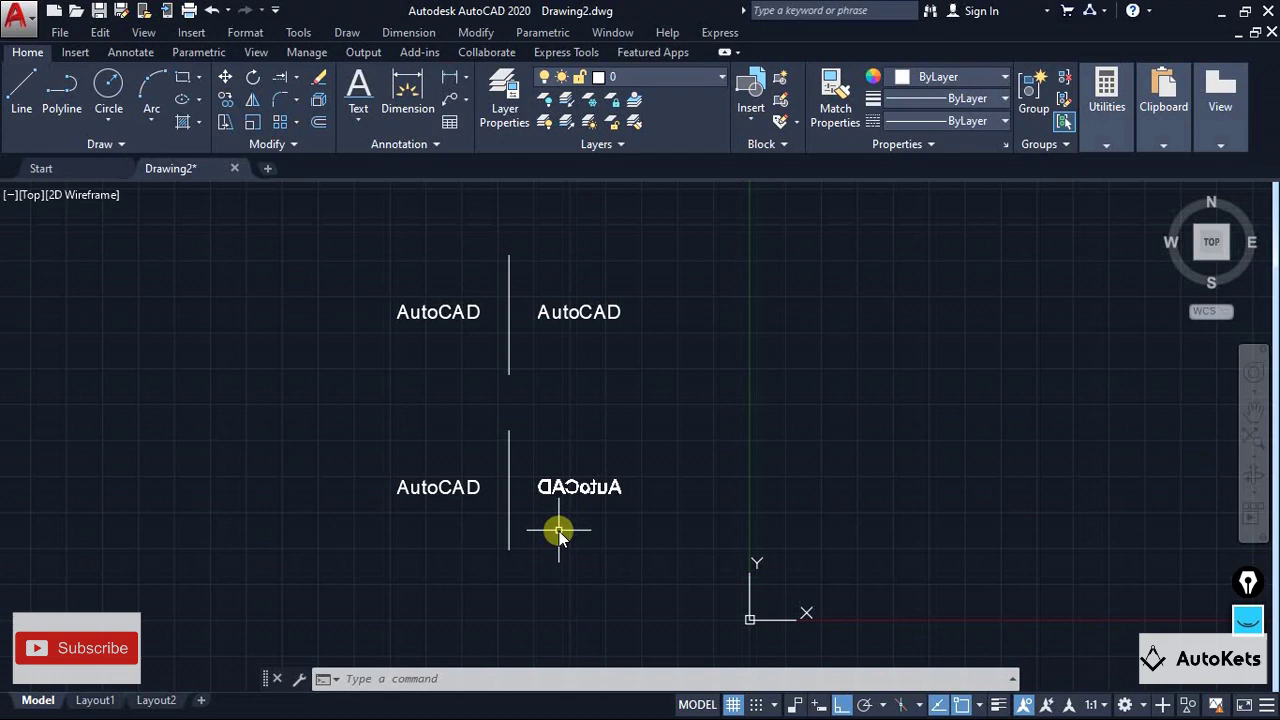
click(428, 677)
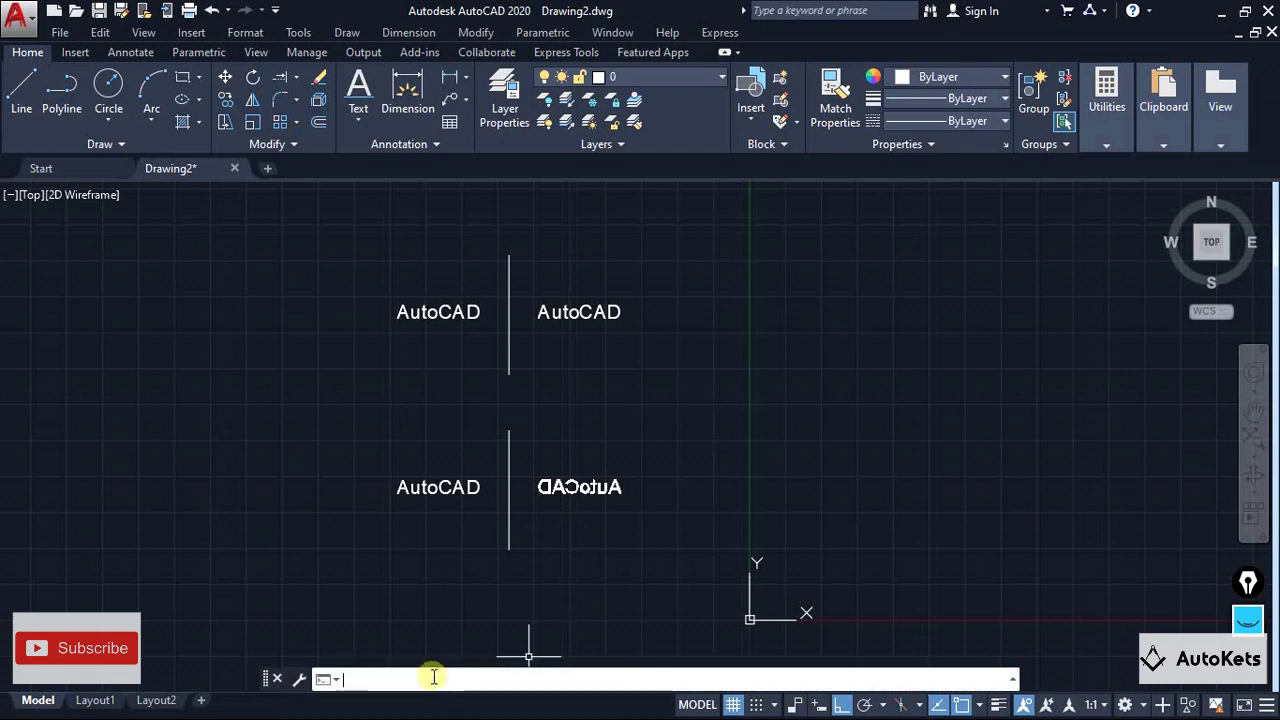
text(miro)
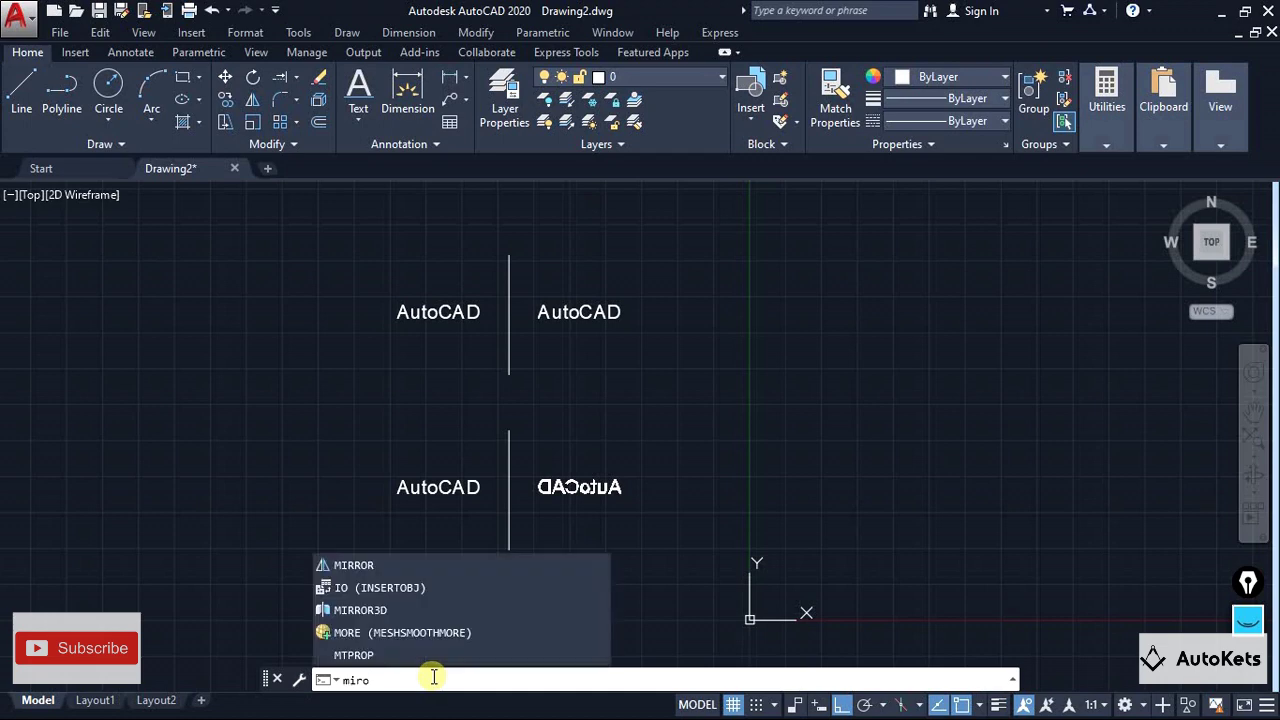
text(rtext)
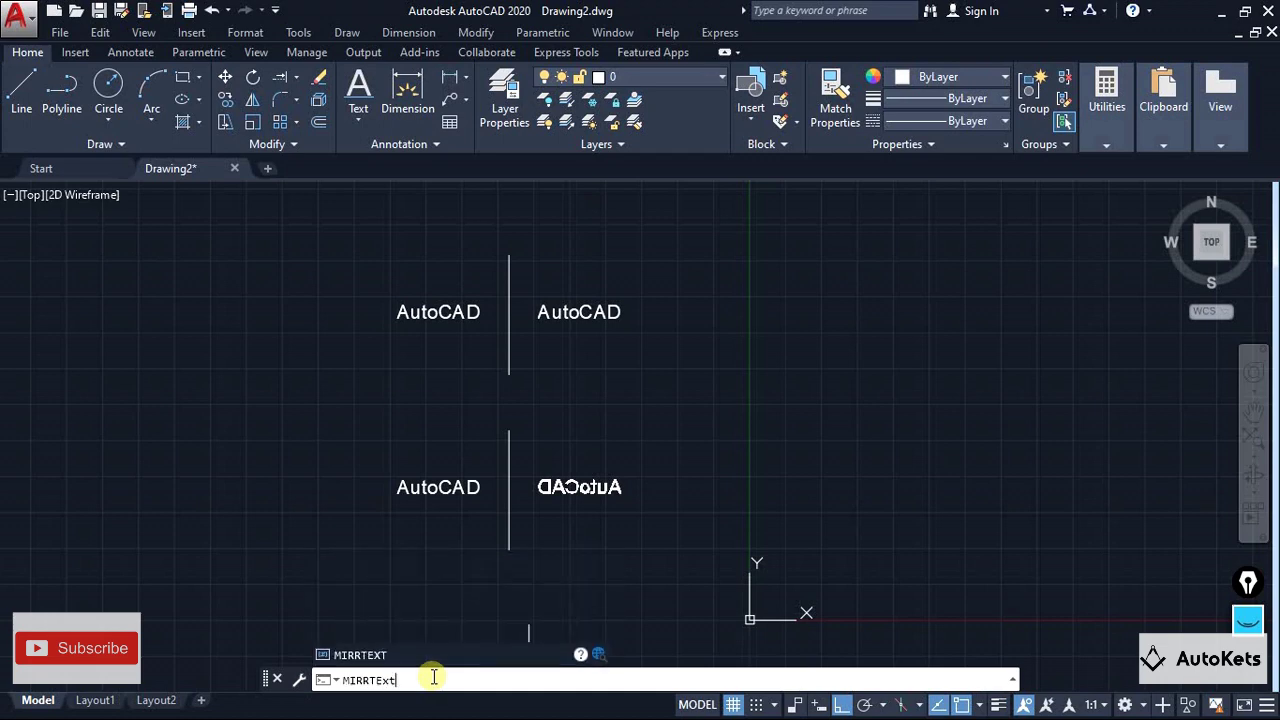
key(Return)
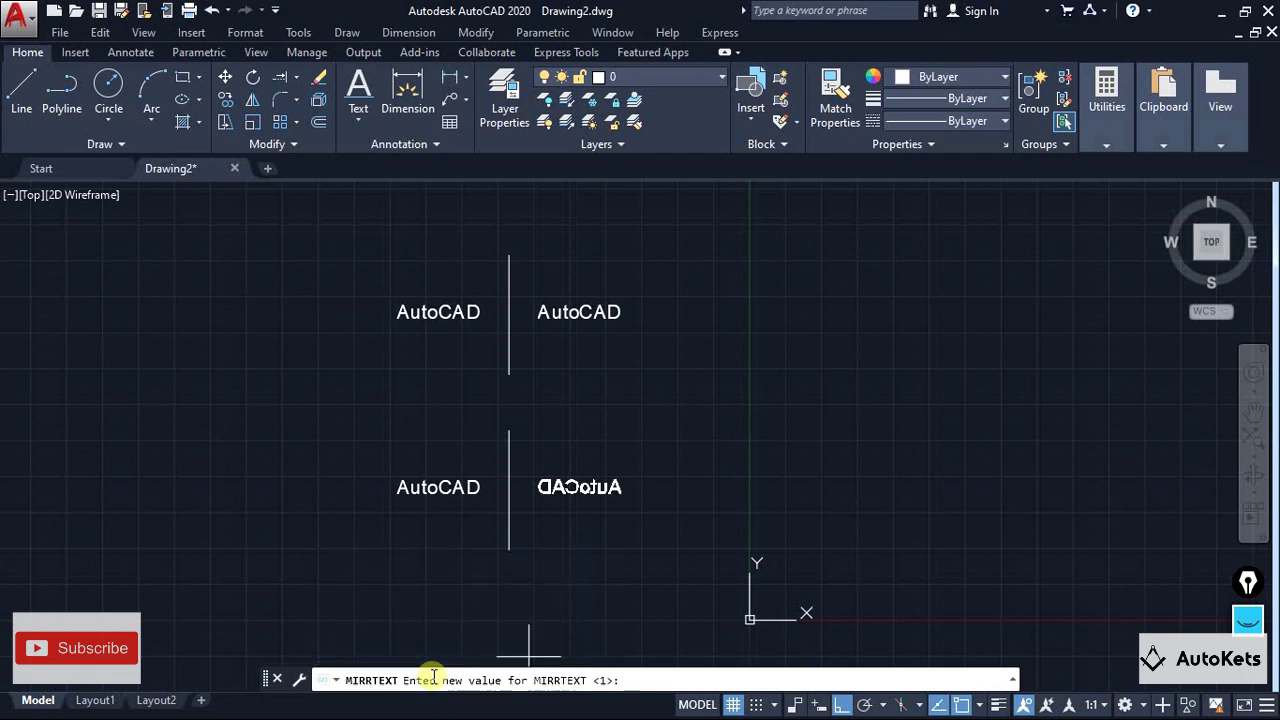
text(0)
key(Return)
Delete the backwards AutoCAD text beside the lower vertical line
middle_drag(563, 504, 570, 451)
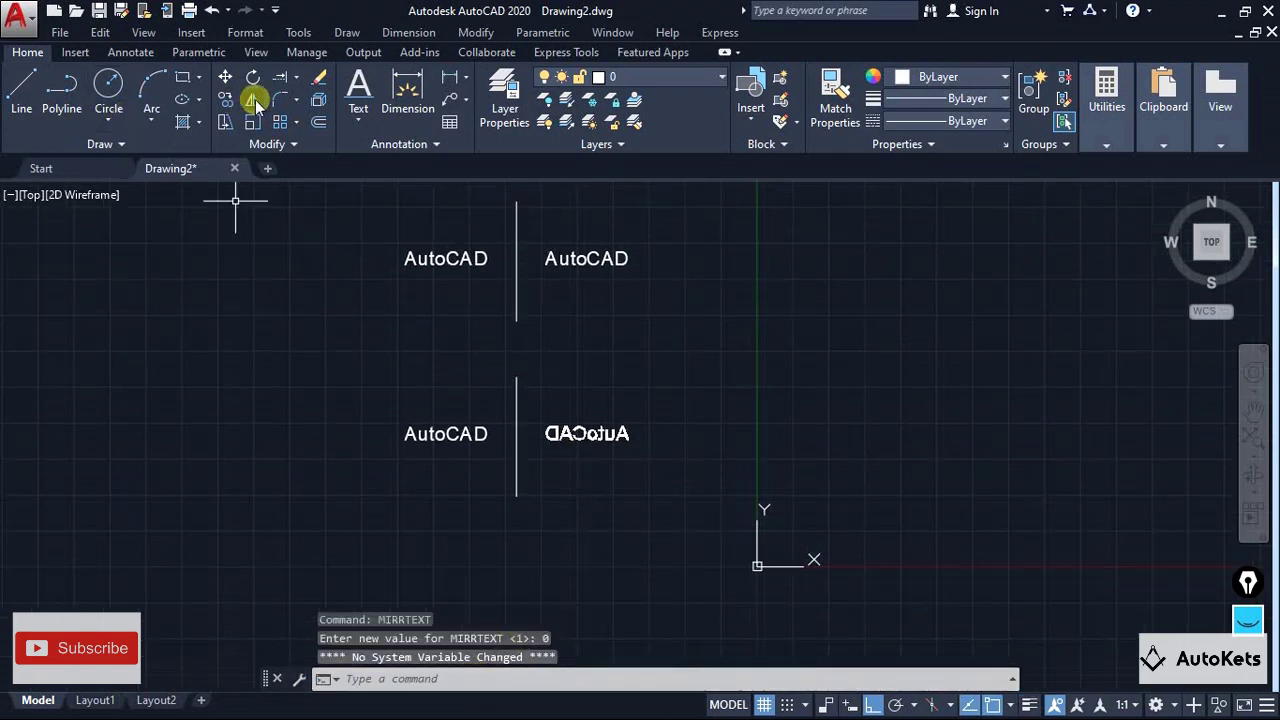
click(586, 434)
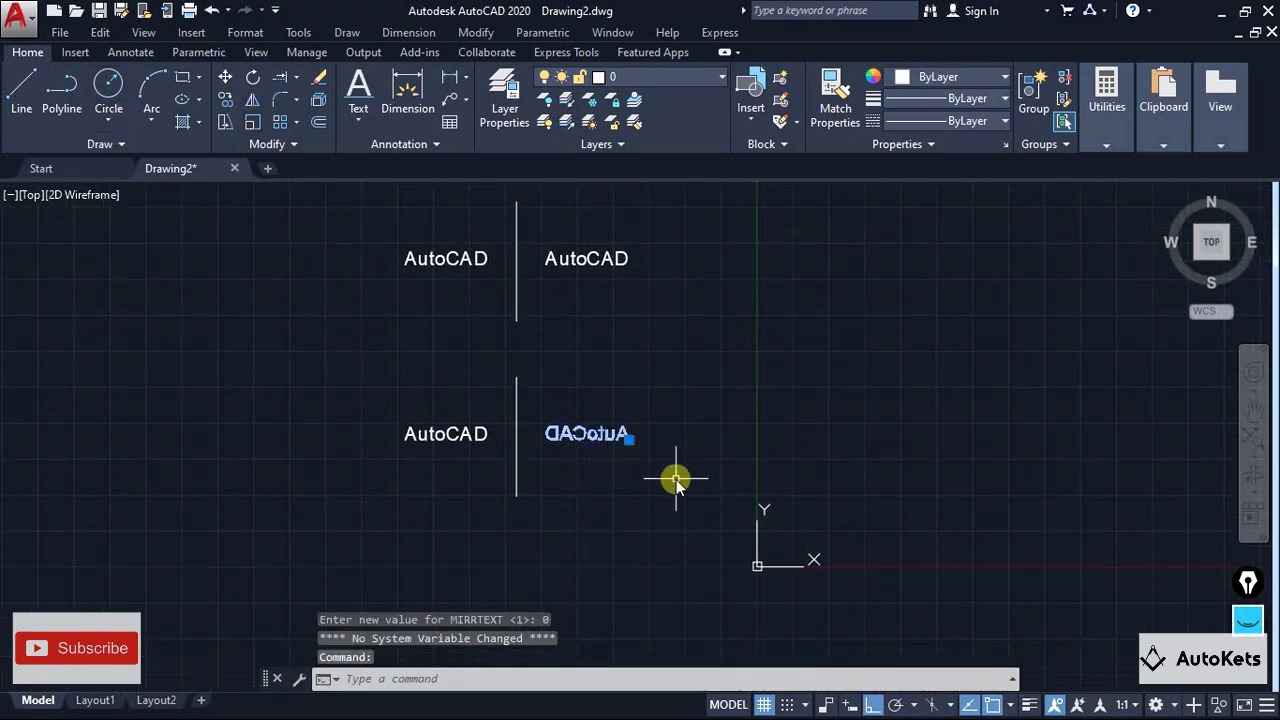
key(Delete)
Mirror the lower AutoCAD text again across the endpoints of the lower vertical line without erasing the source
click(256, 100)
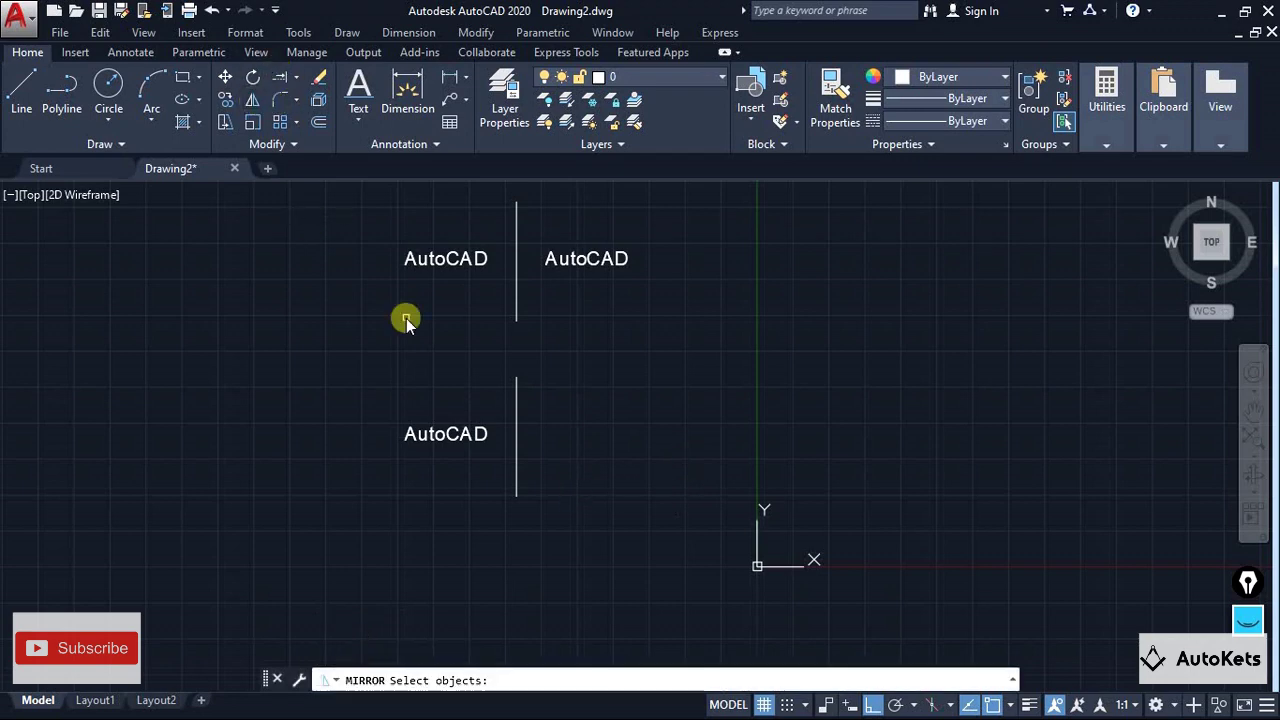
click(449, 436)
key(Return)
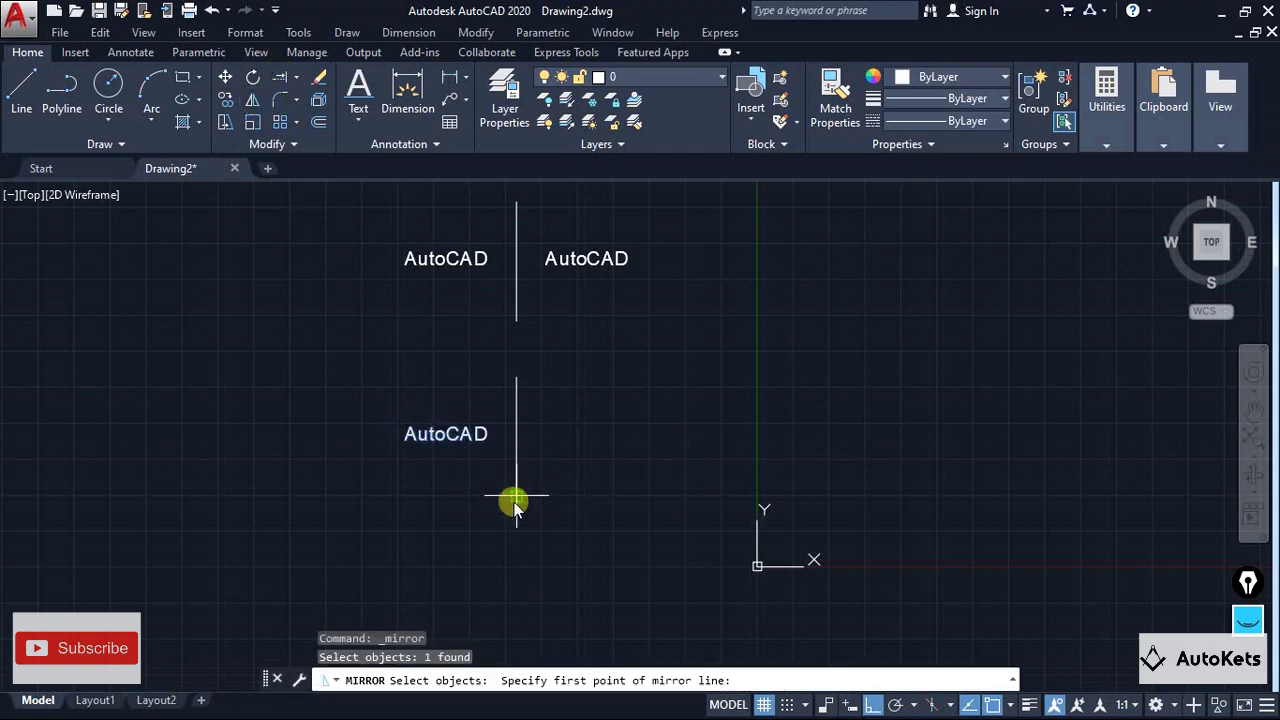
click(514, 496)
click(516, 377)
key(Return)
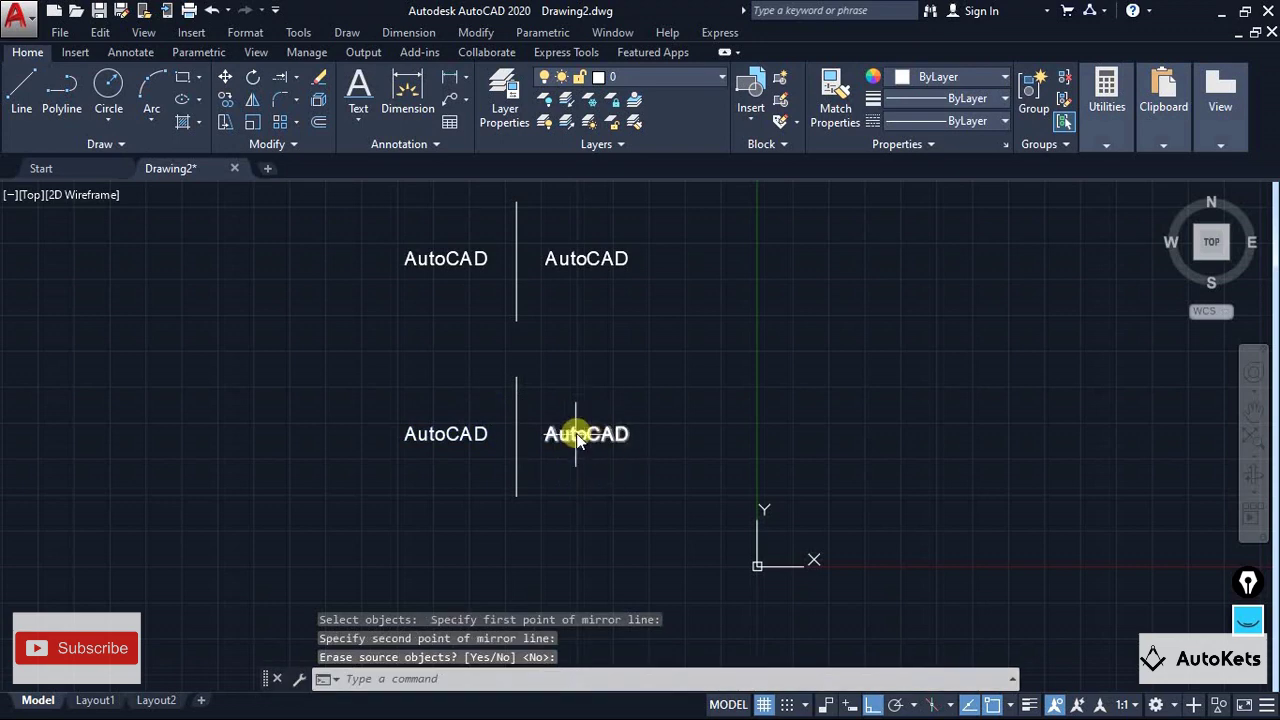